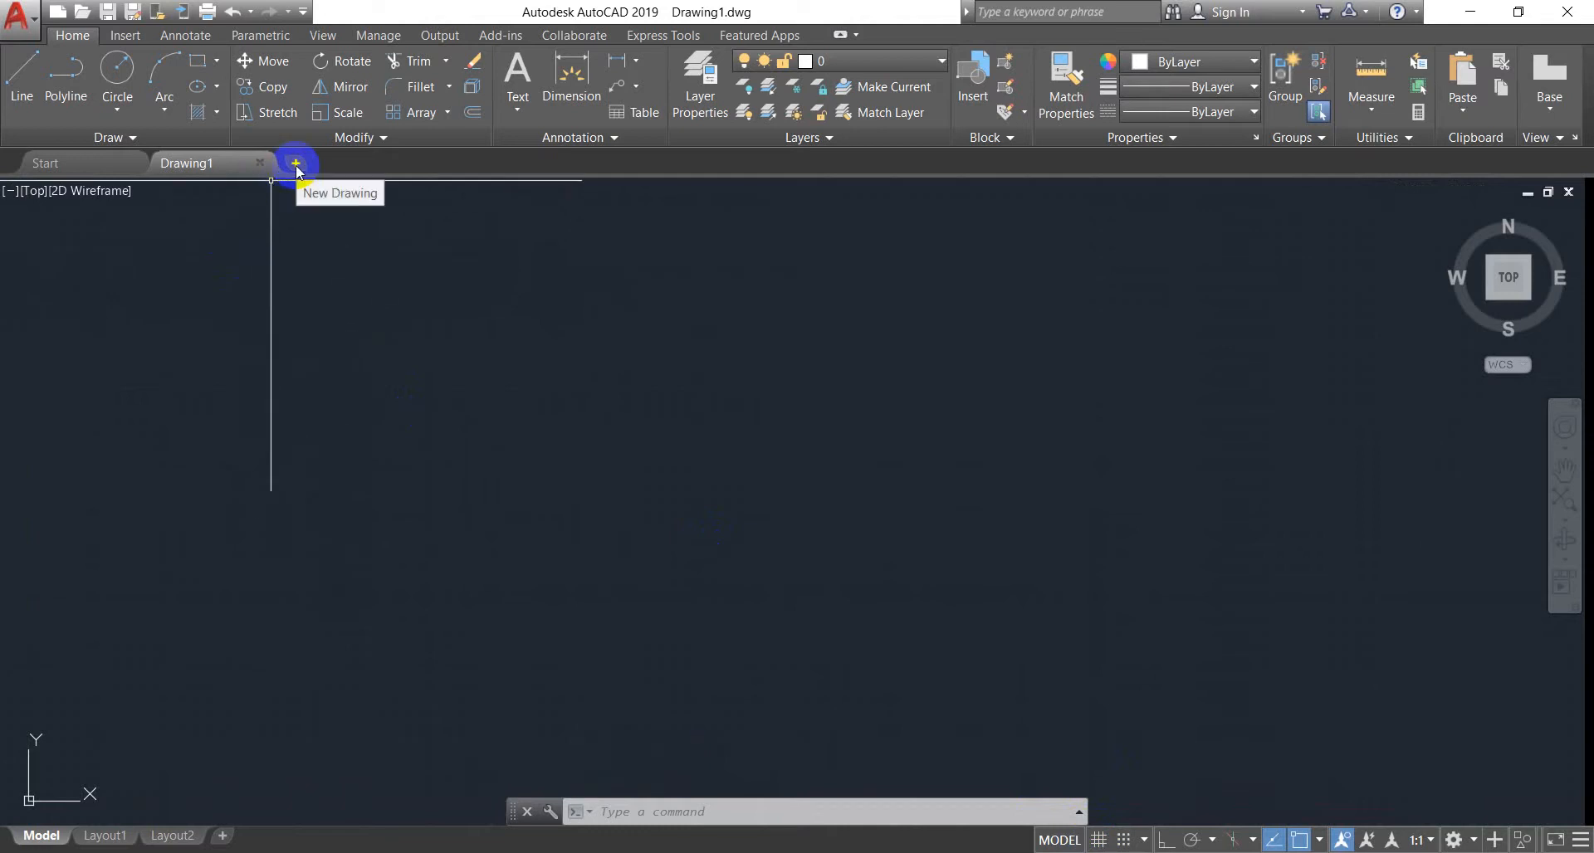
Create a new blank drawing and close it again
left_click(295, 163)
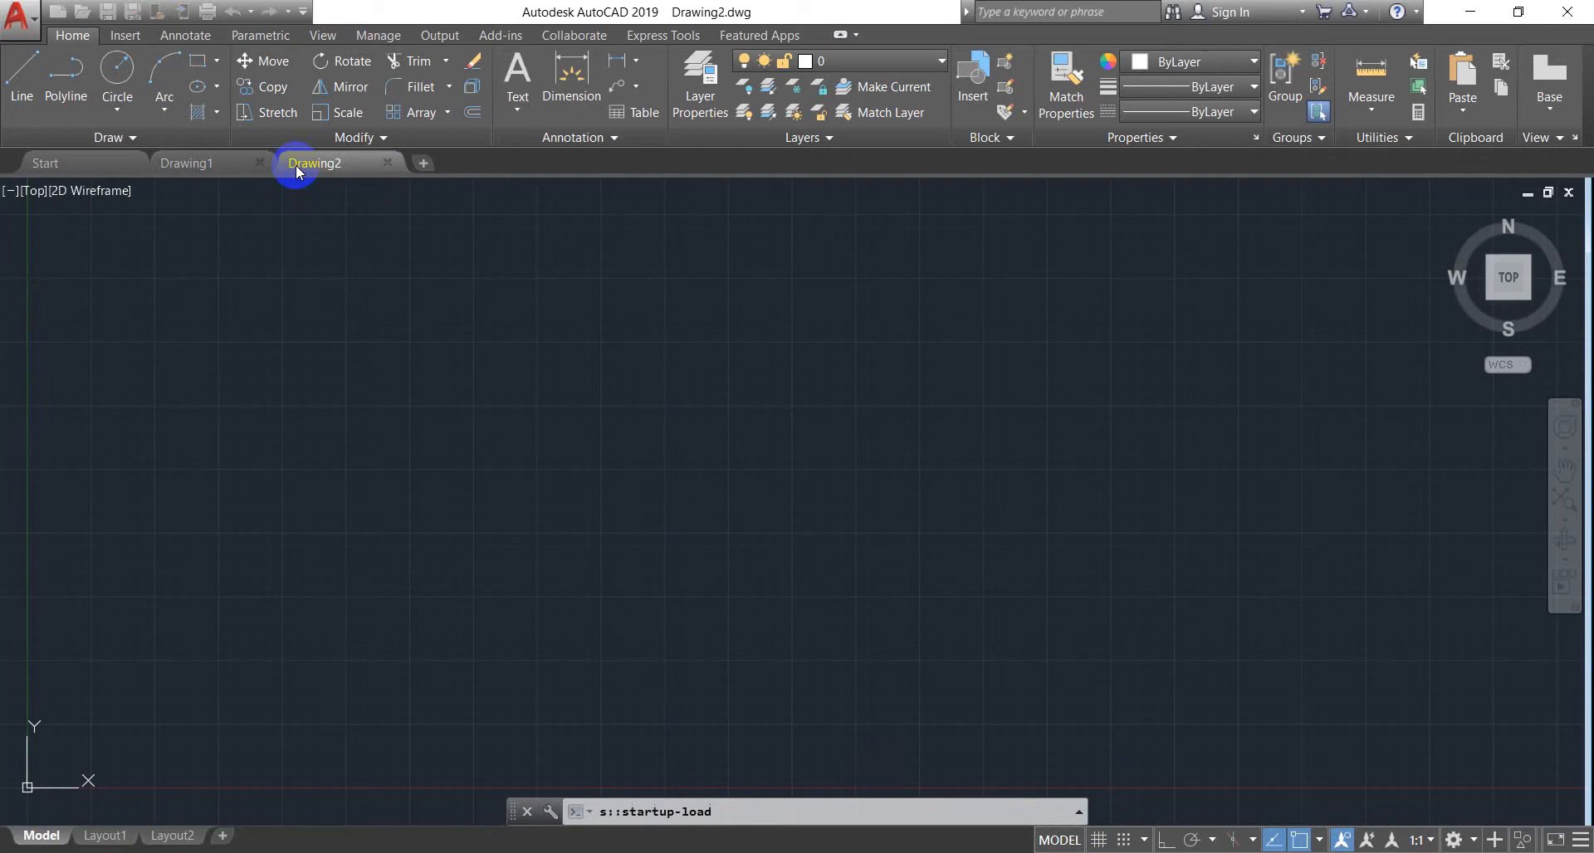
left_click(387, 164)
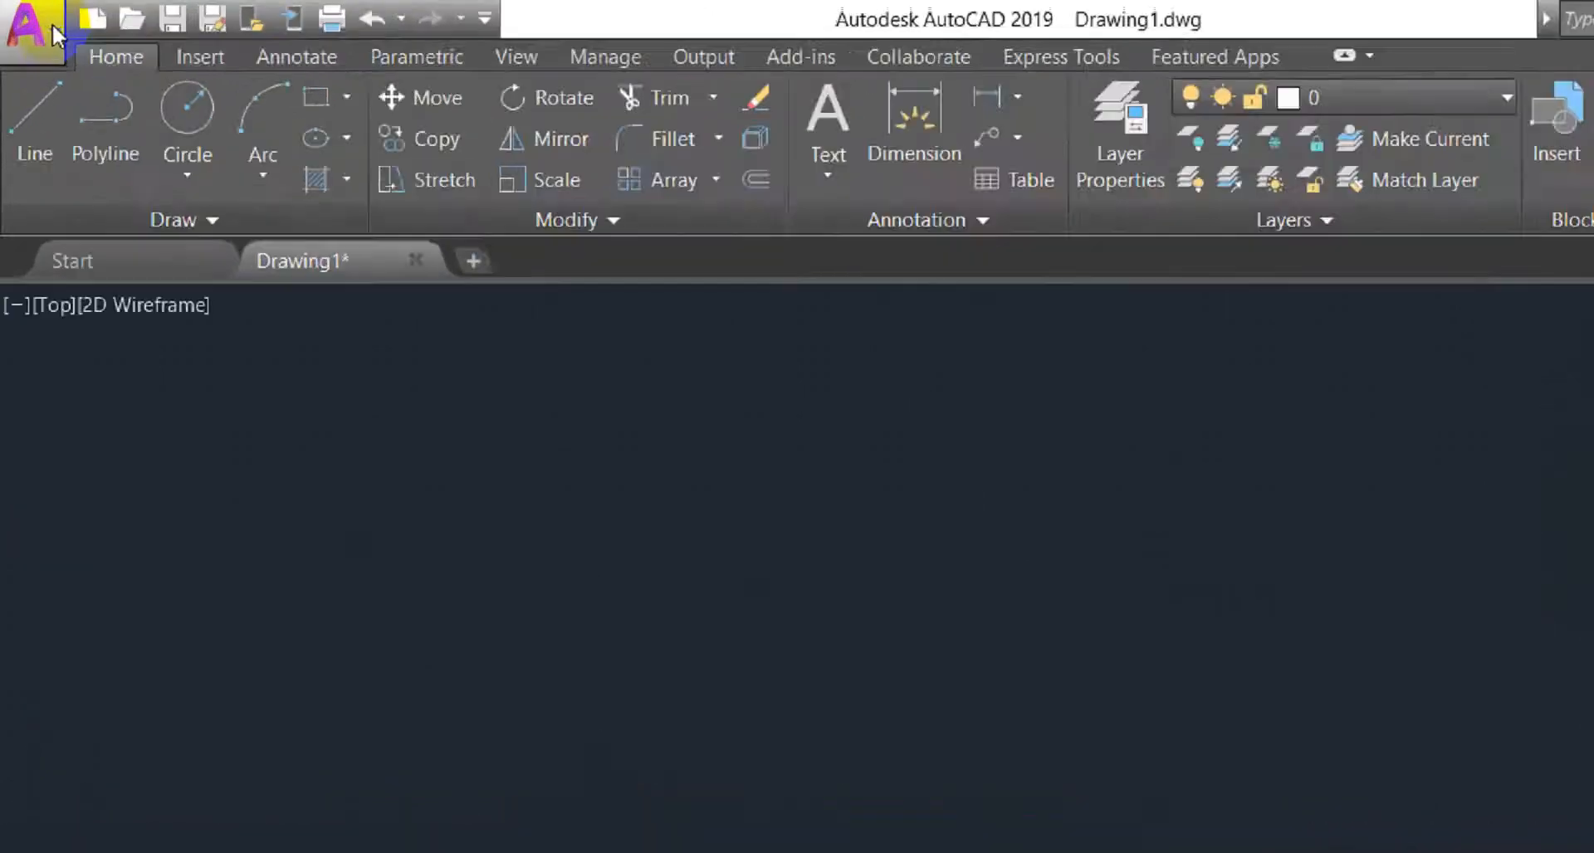
Open the existing drawing file "sadek vai" without selecting an initial view
left_click(32, 15)
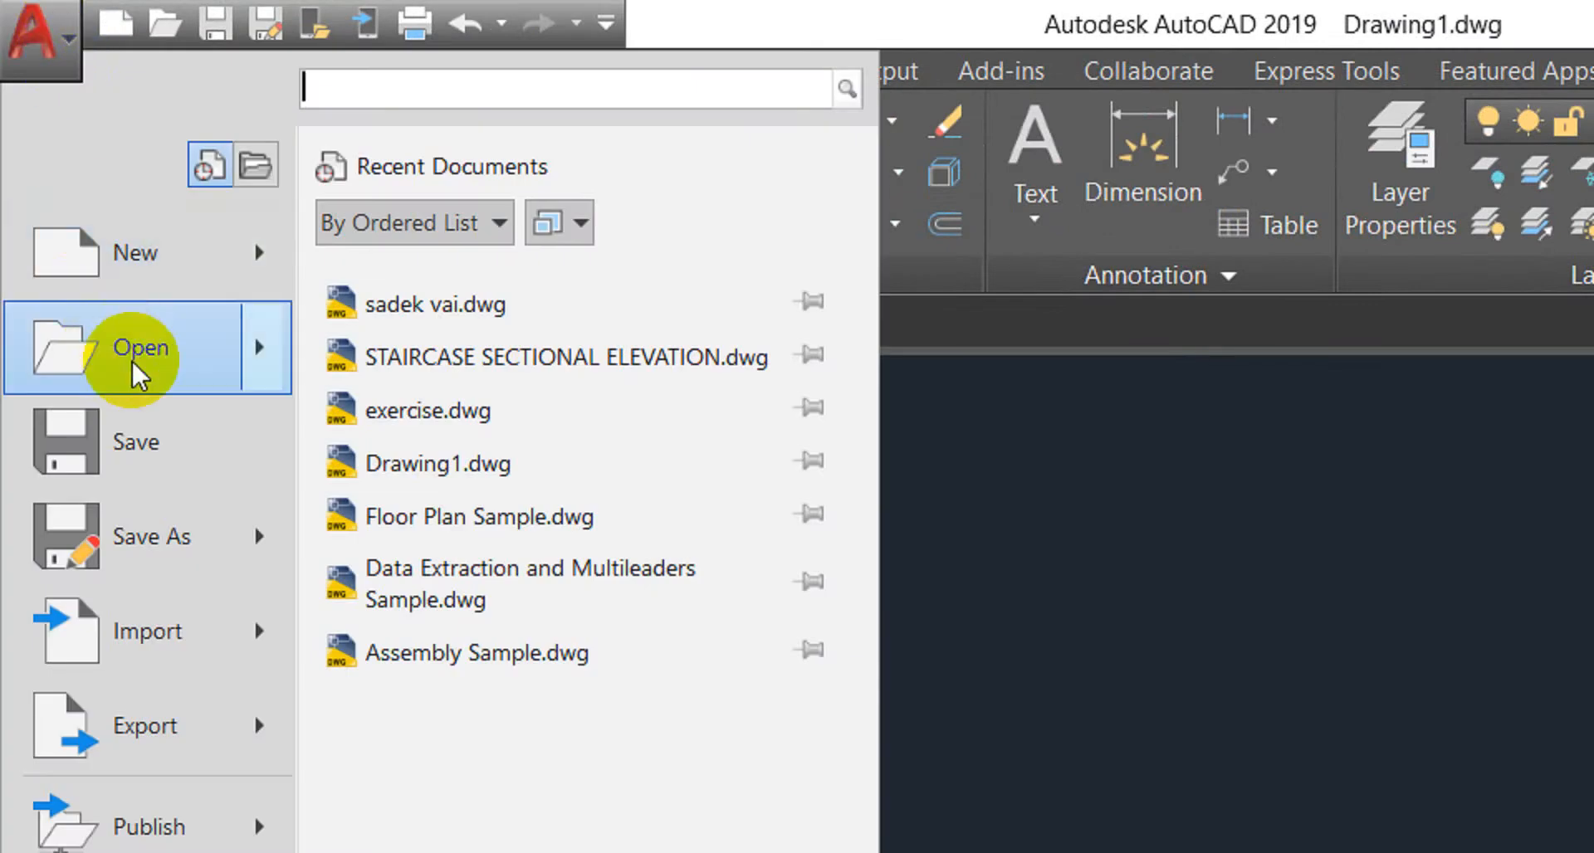
mouse_move(135, 374)
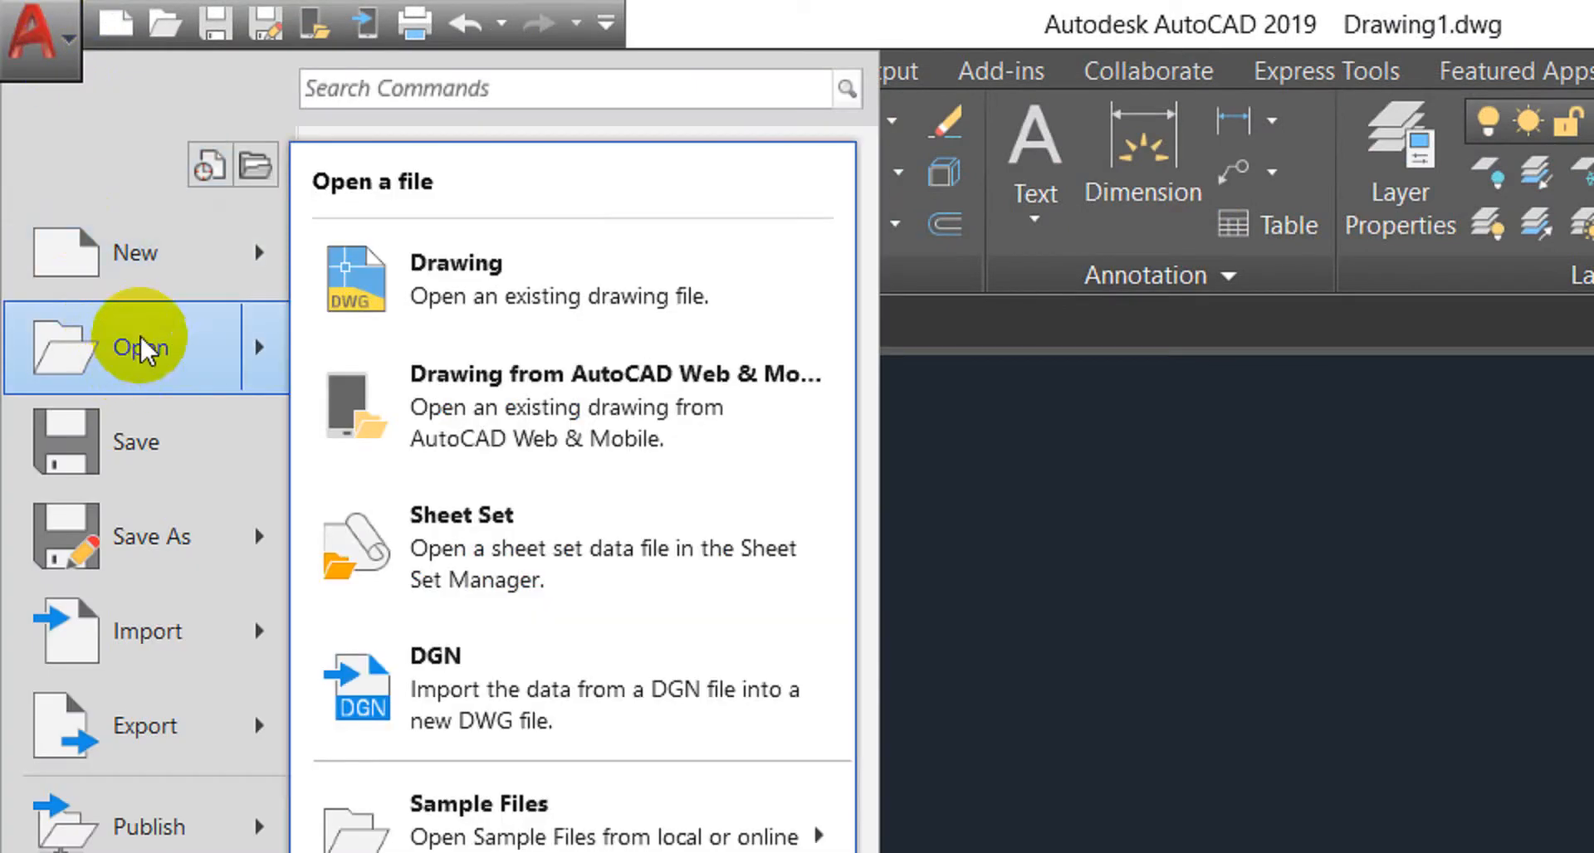
left_click(182, 346)
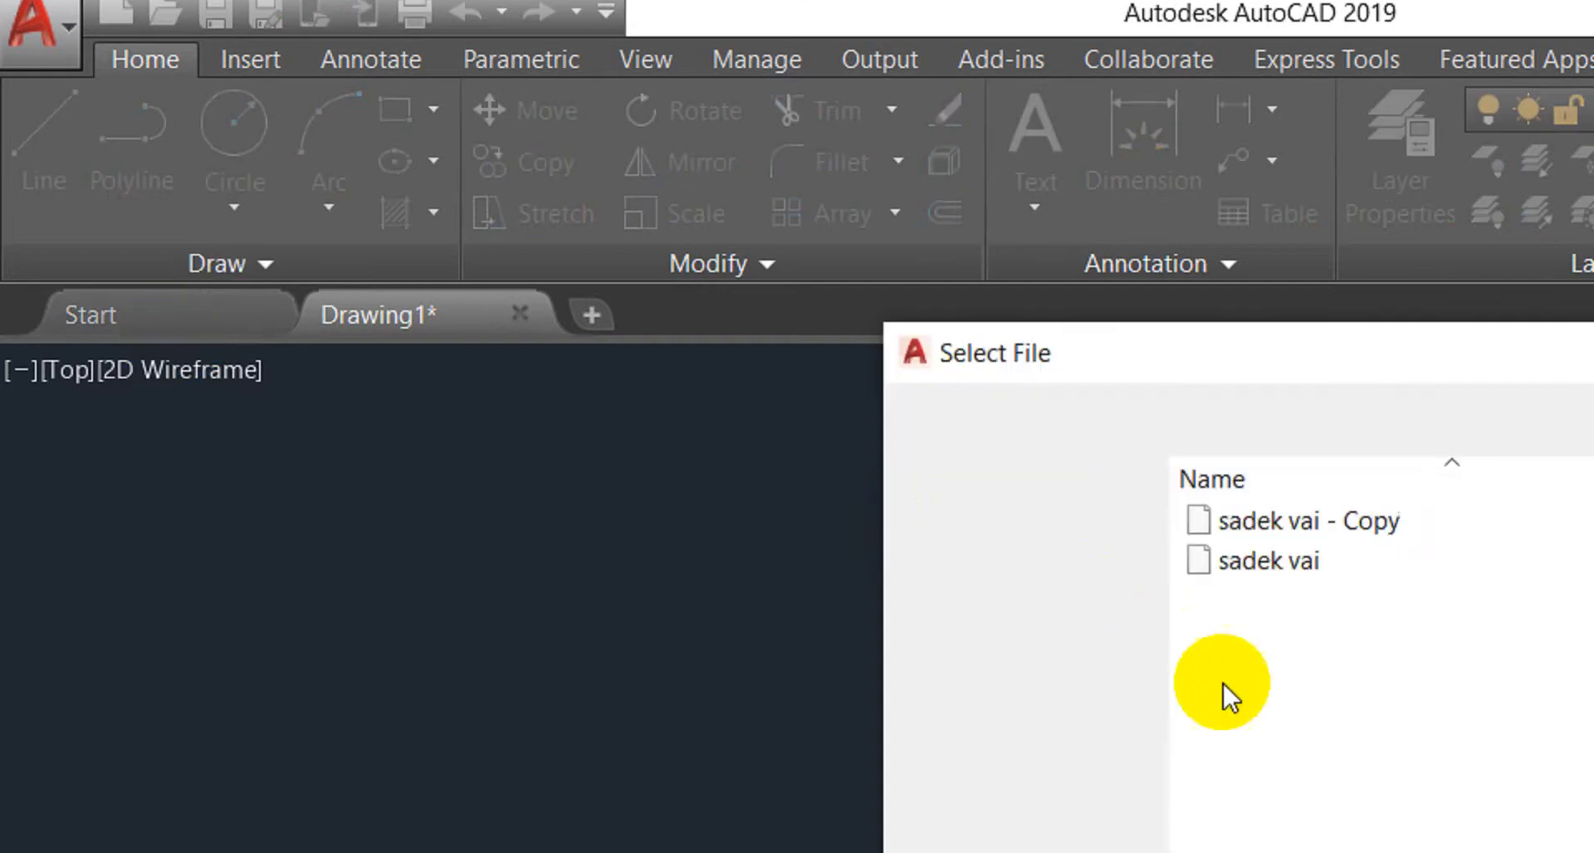
left_click(1301, 575)
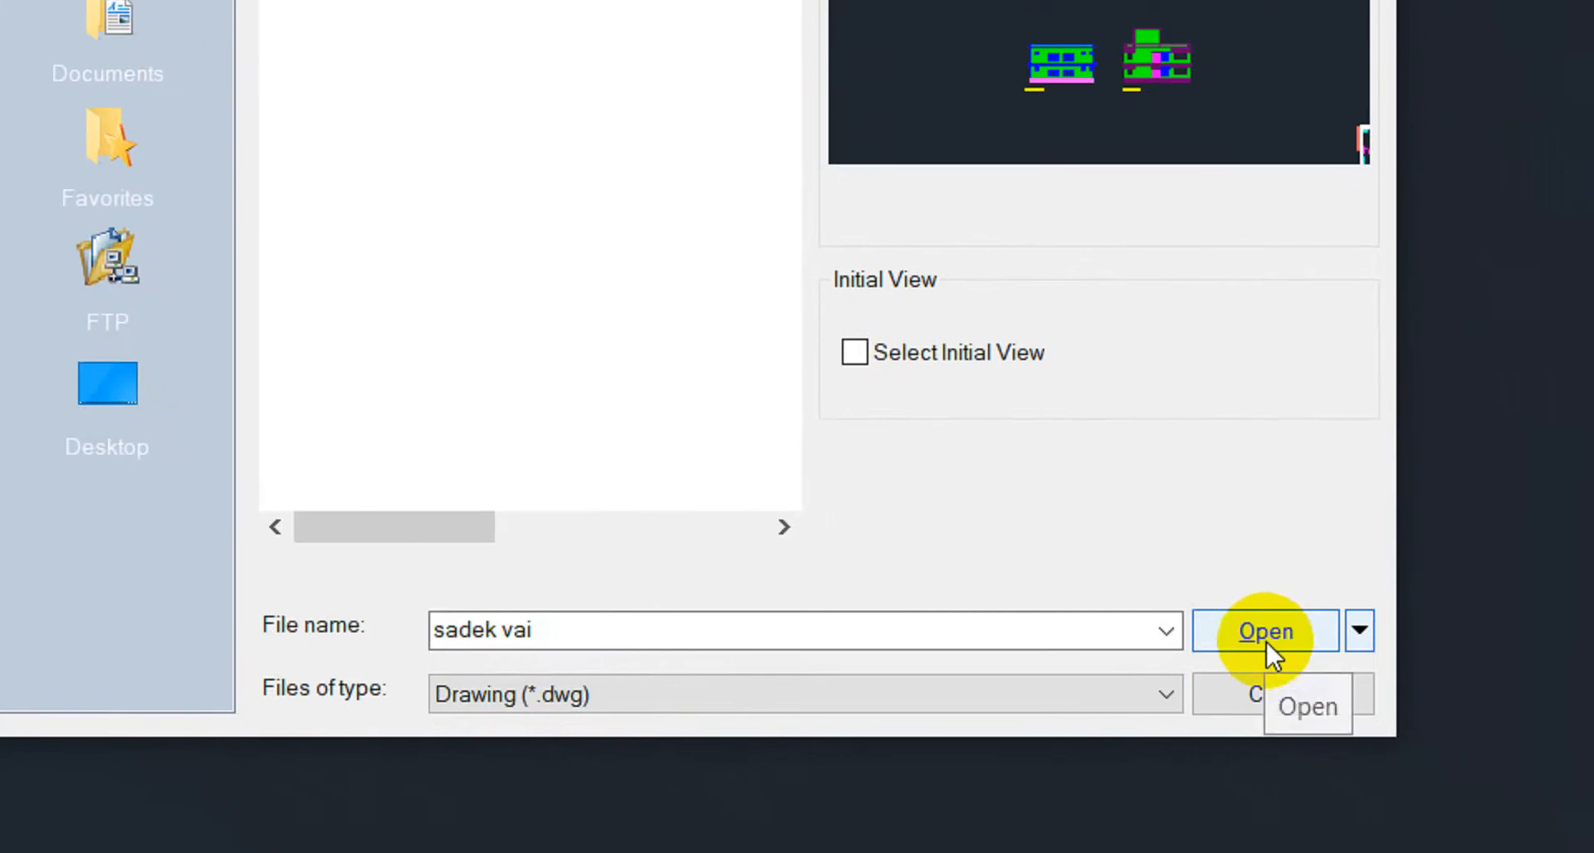
left_click(1311, 656)
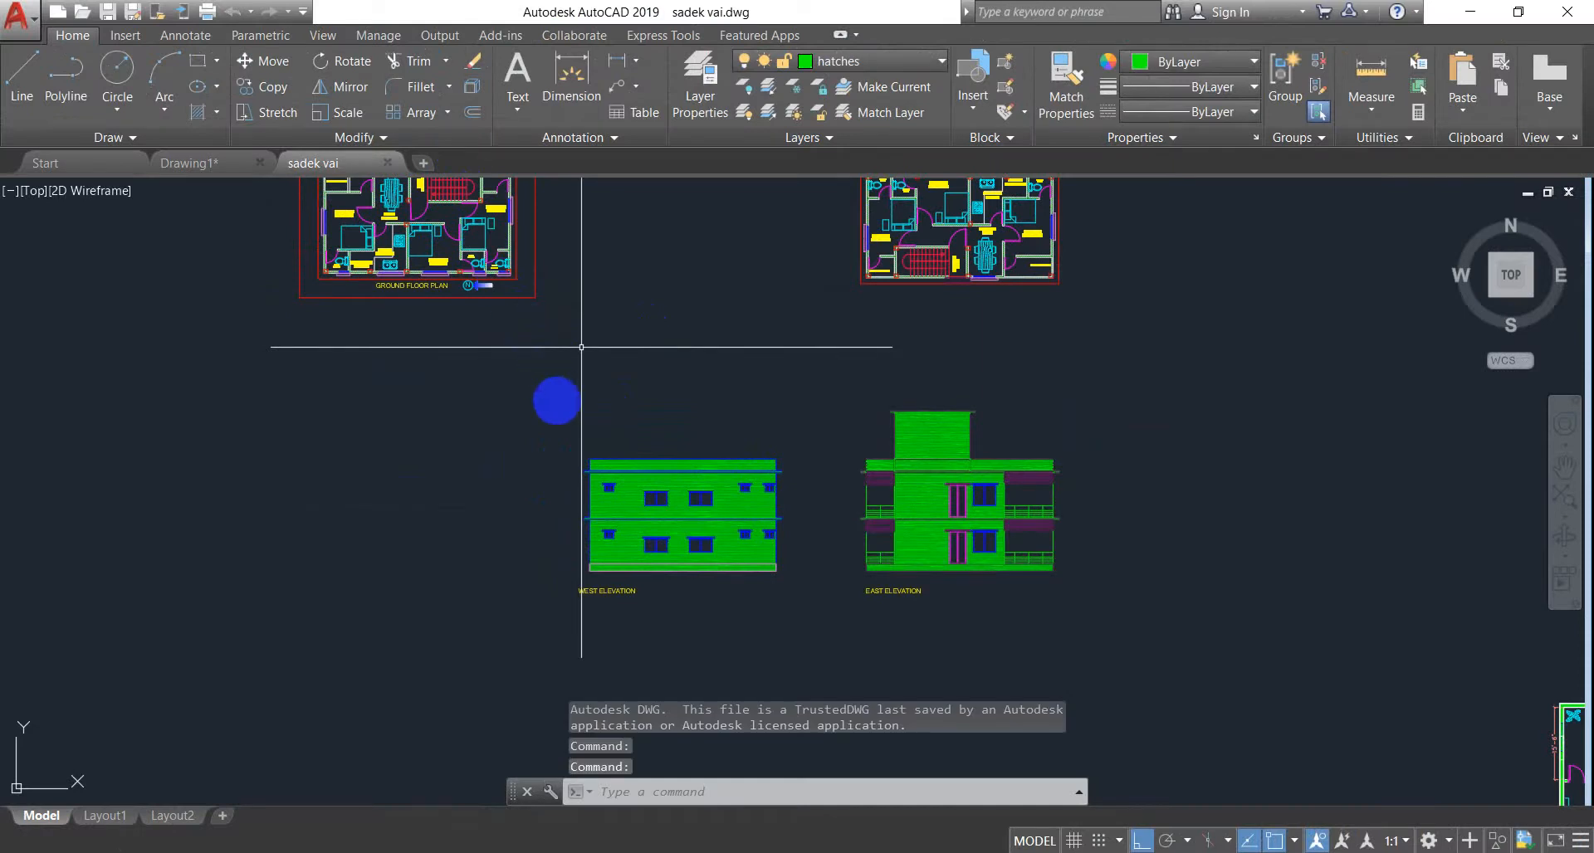
key("Escape")
mouse_move(462, 302)
middle_mouse_down()
mouse_move(507, 462)
mouse_move(572, 413)
mouse_move(568, 469)
middle_mouse_up()
scroll(482, 452, "up", 5)
scroll(481, 452, "down", 3)
scroll(557, 426, "up", 1)
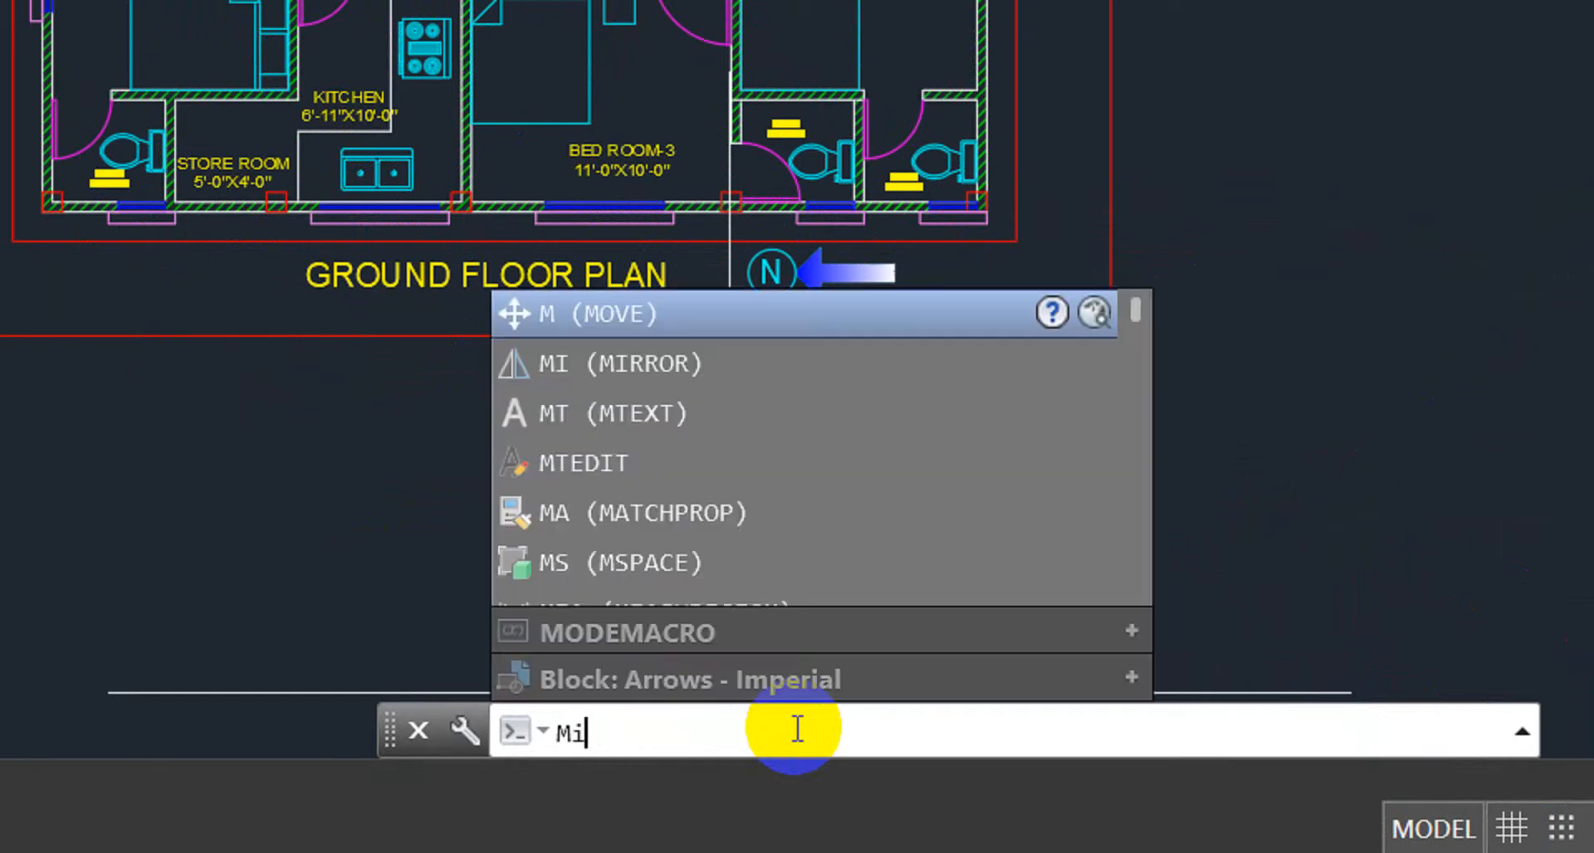
key("Return")
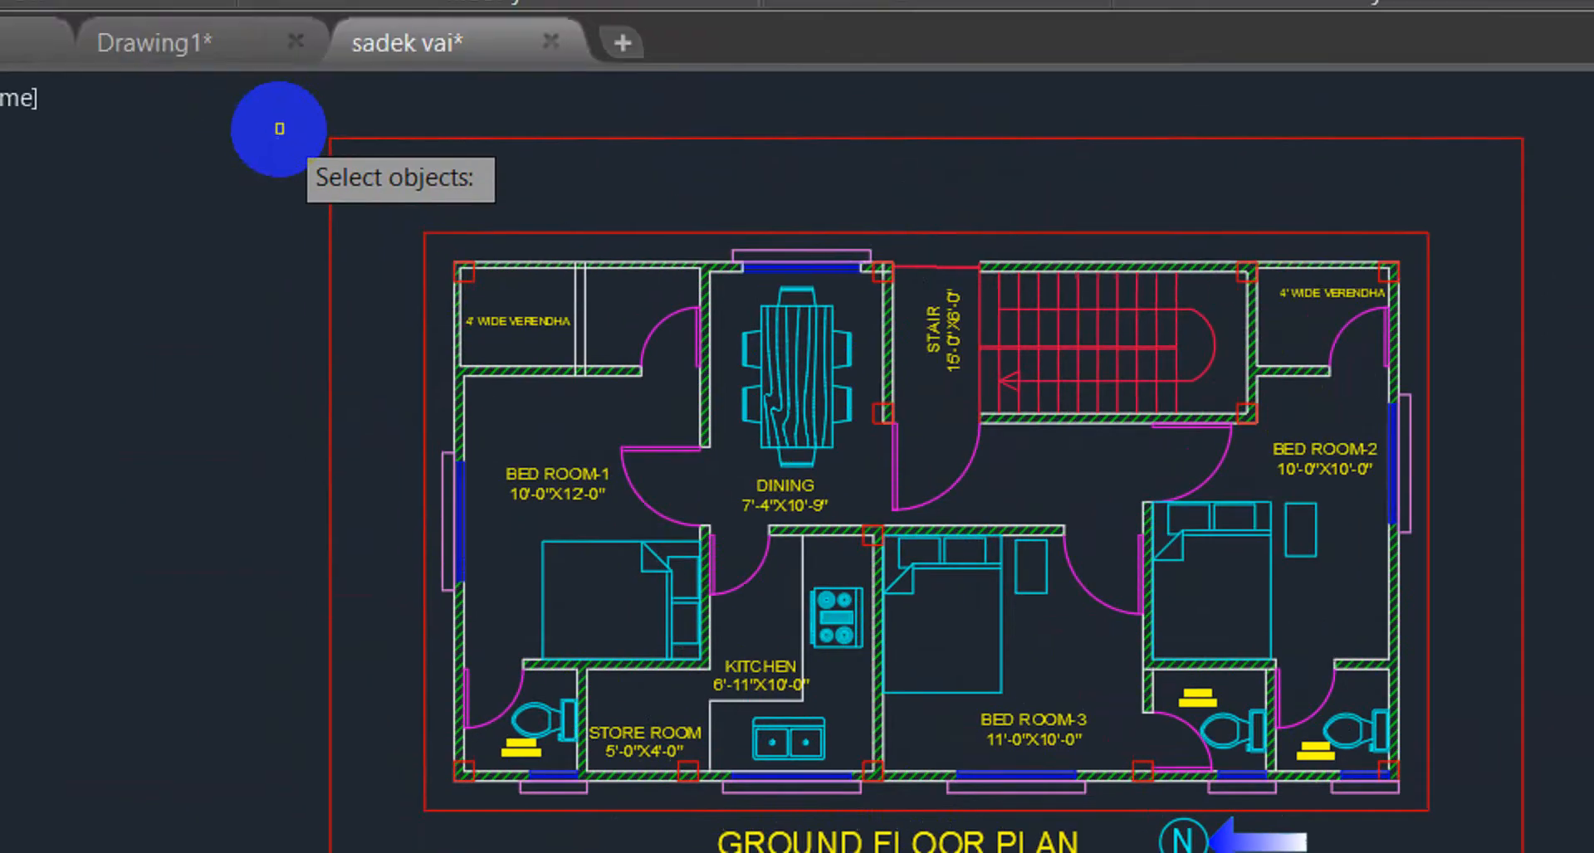
middle_click_drag(279, 129, 288, 267)
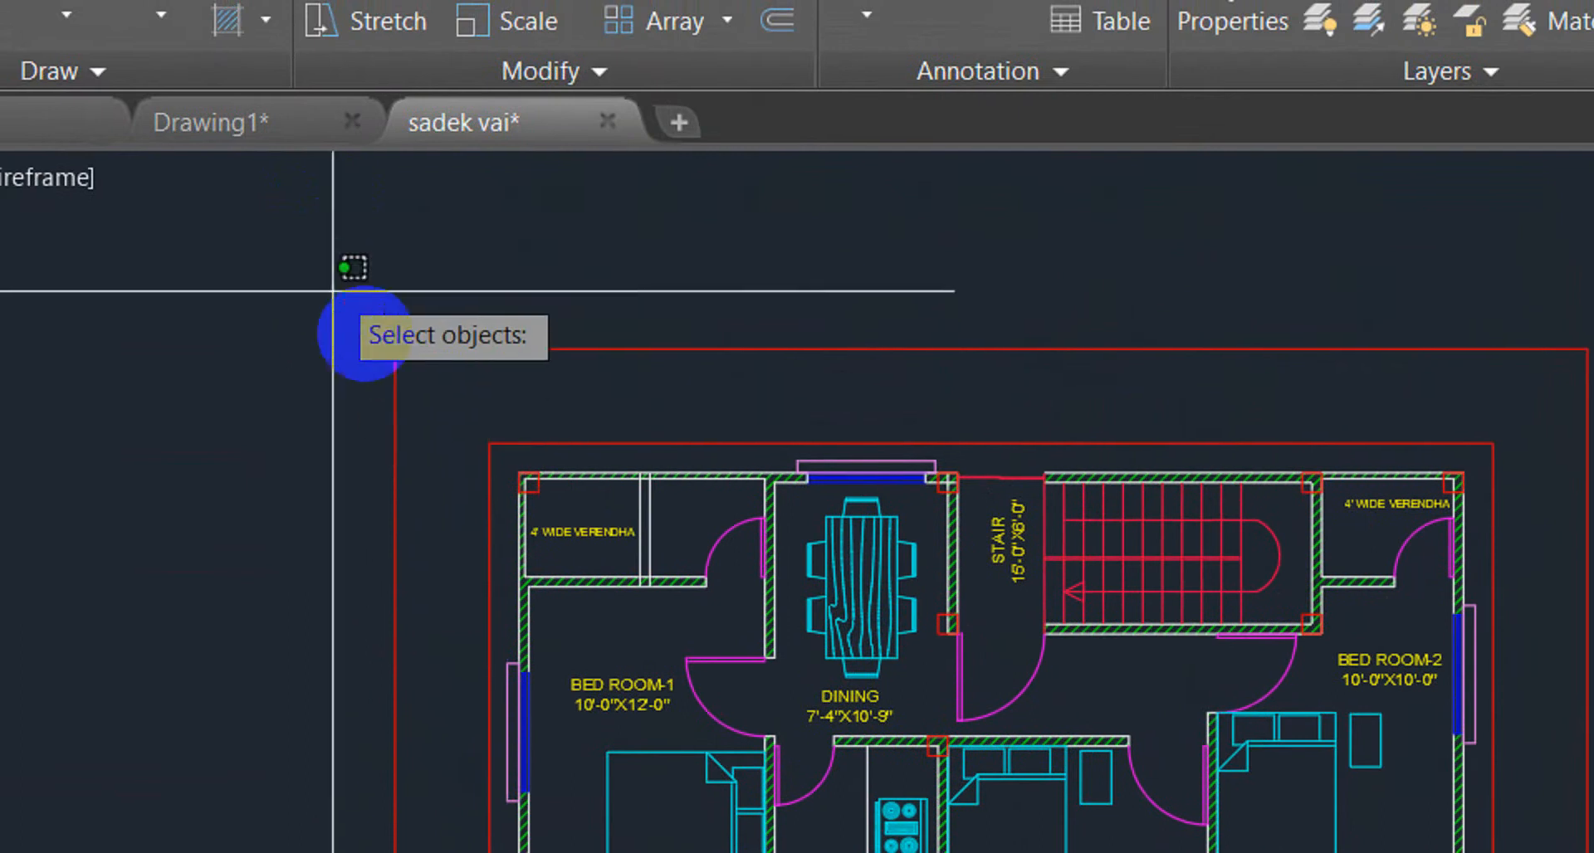
left_click(332, 286)
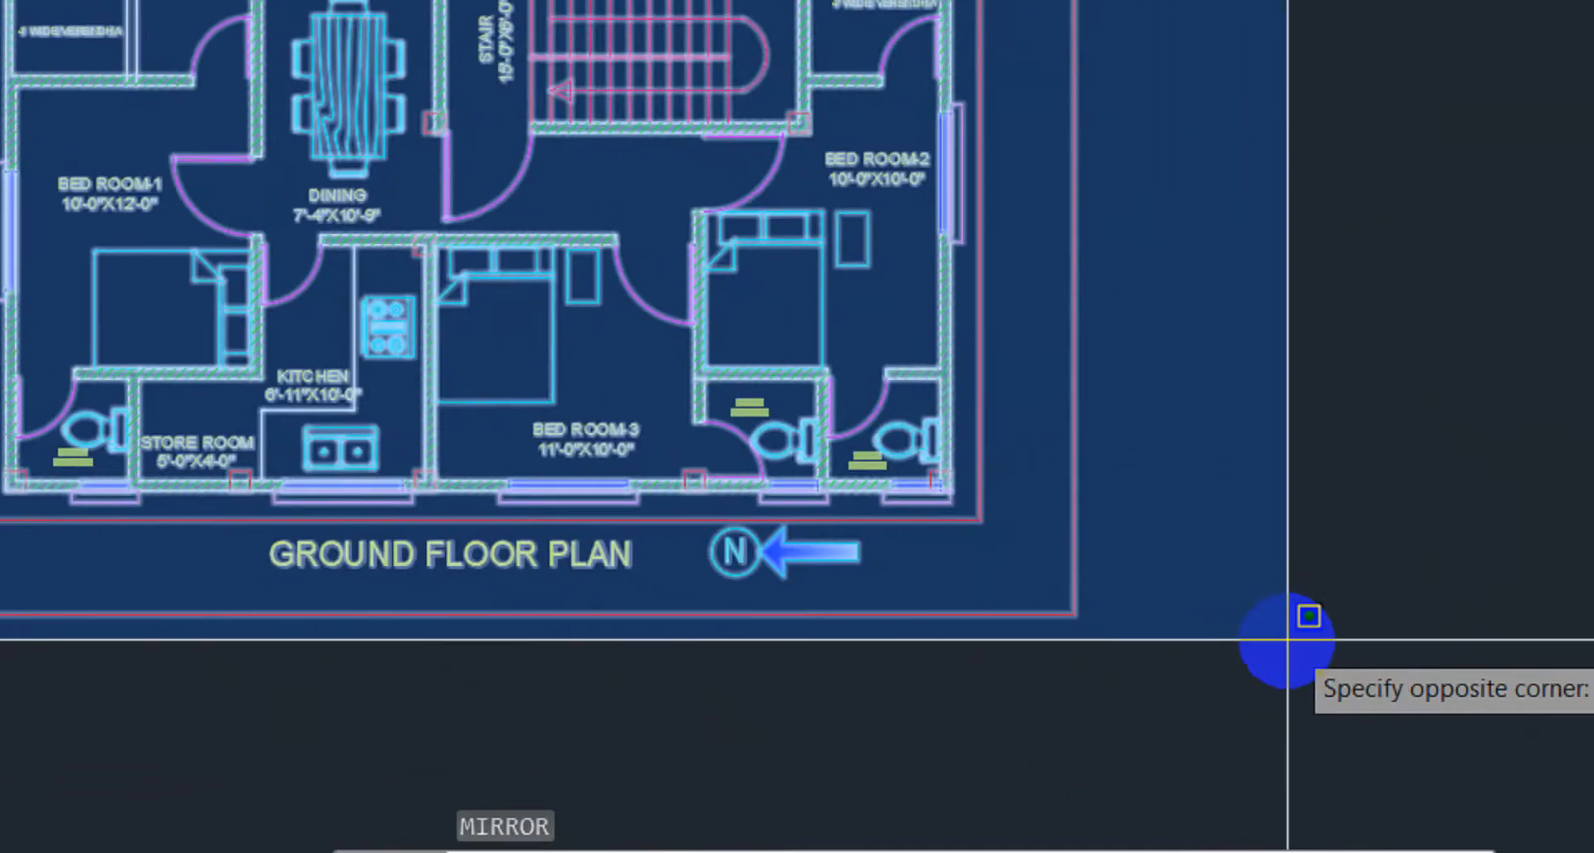
left_click(1356, 656)
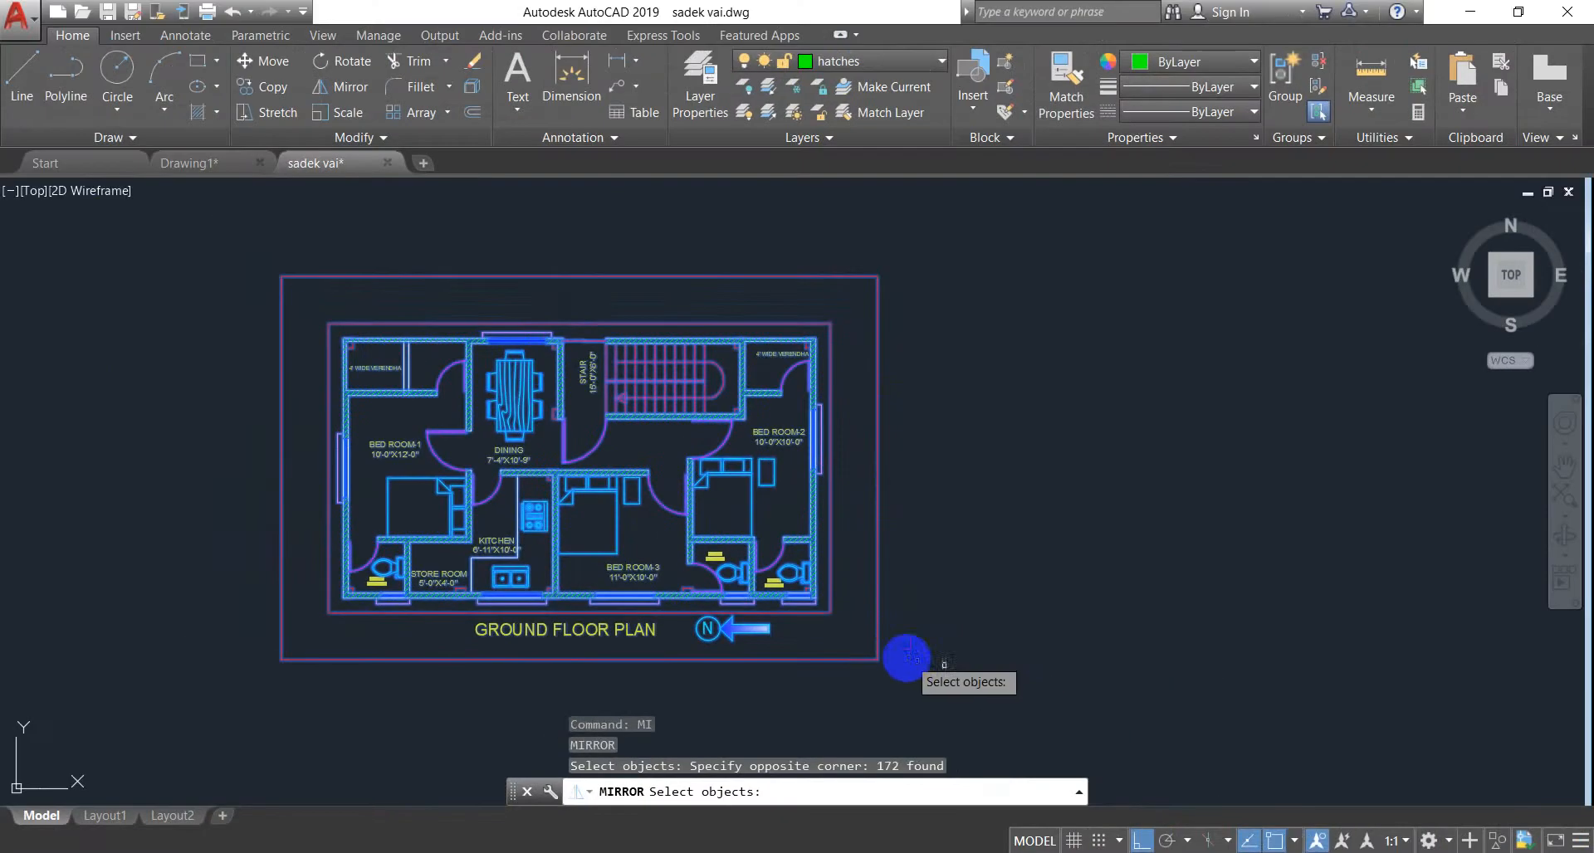
scroll(875, 669, "down", 2)
mouse_move(873, 666)
middle_mouse_down()
mouse_move(786, 581)
mouse_move(712, 544)
middle_mouse_up()
key("Return")
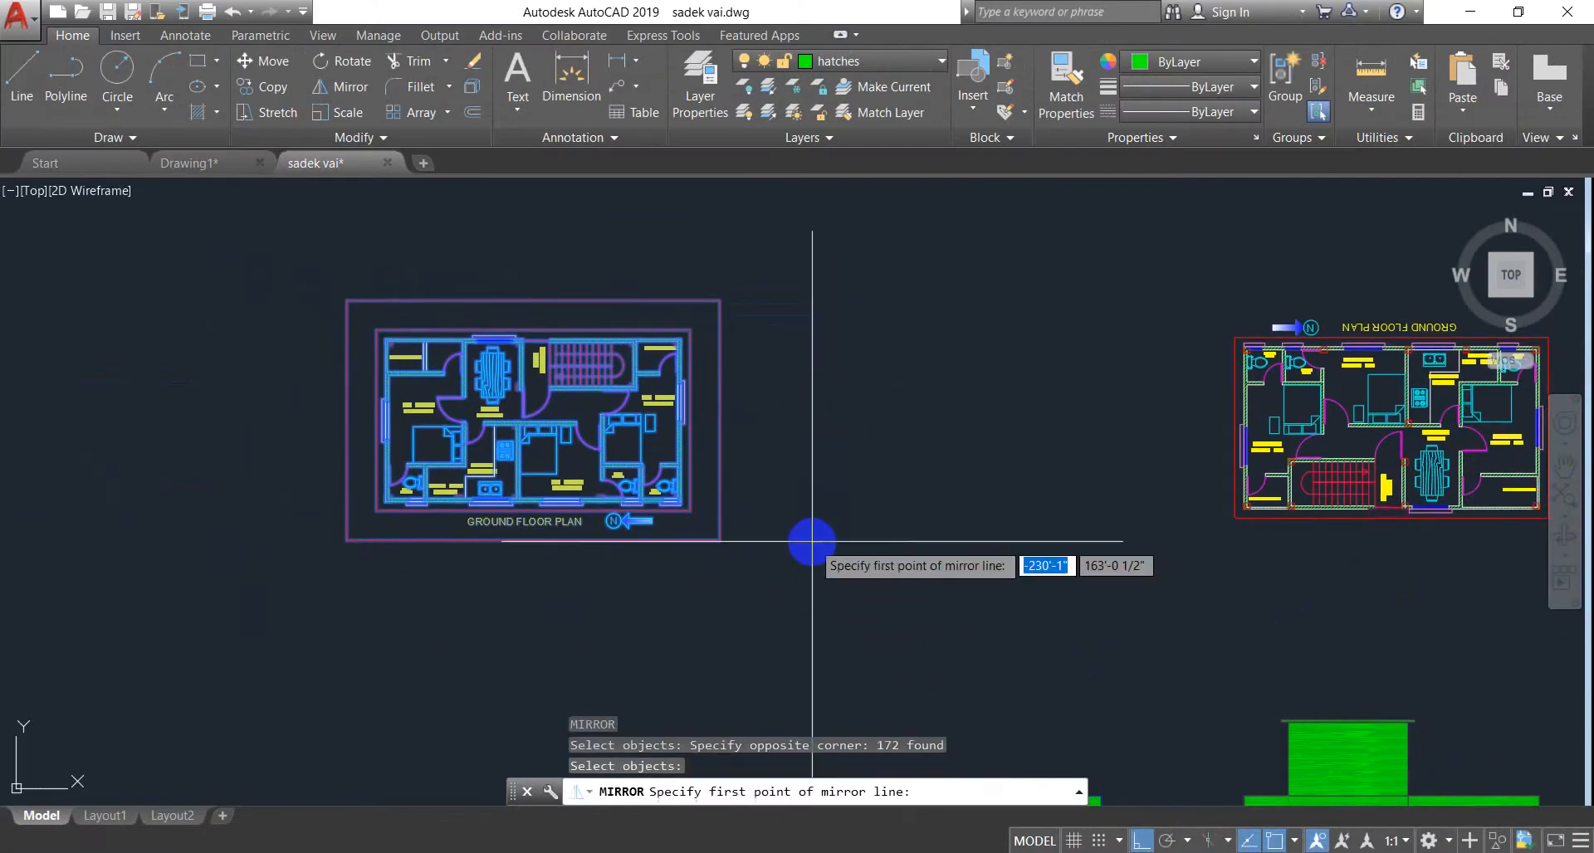
left_click(188, 607)
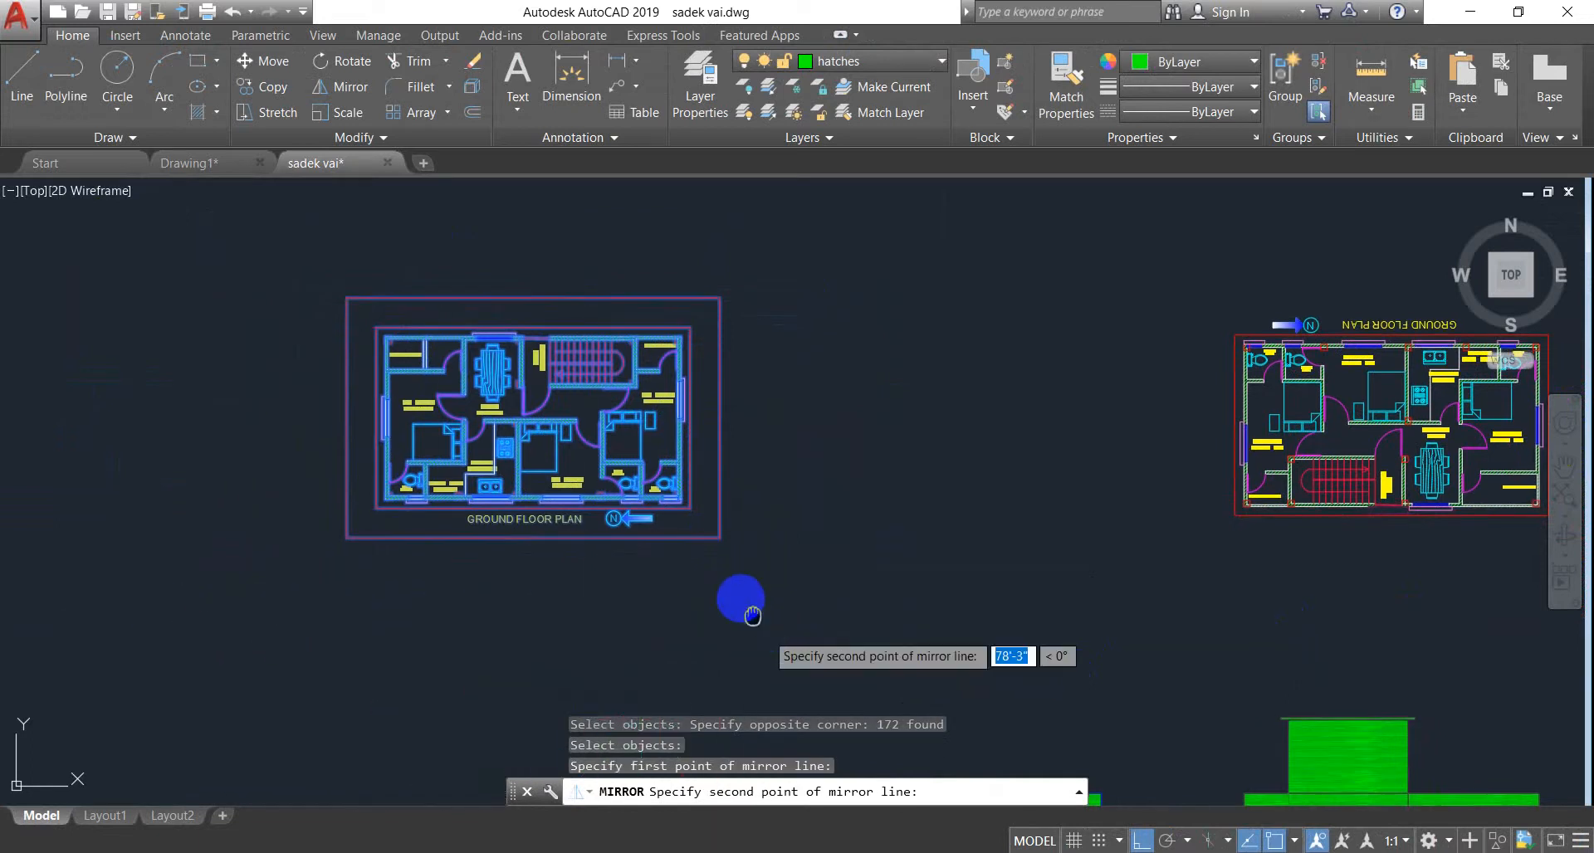
middle_click_drag(740, 597, 630, 376)
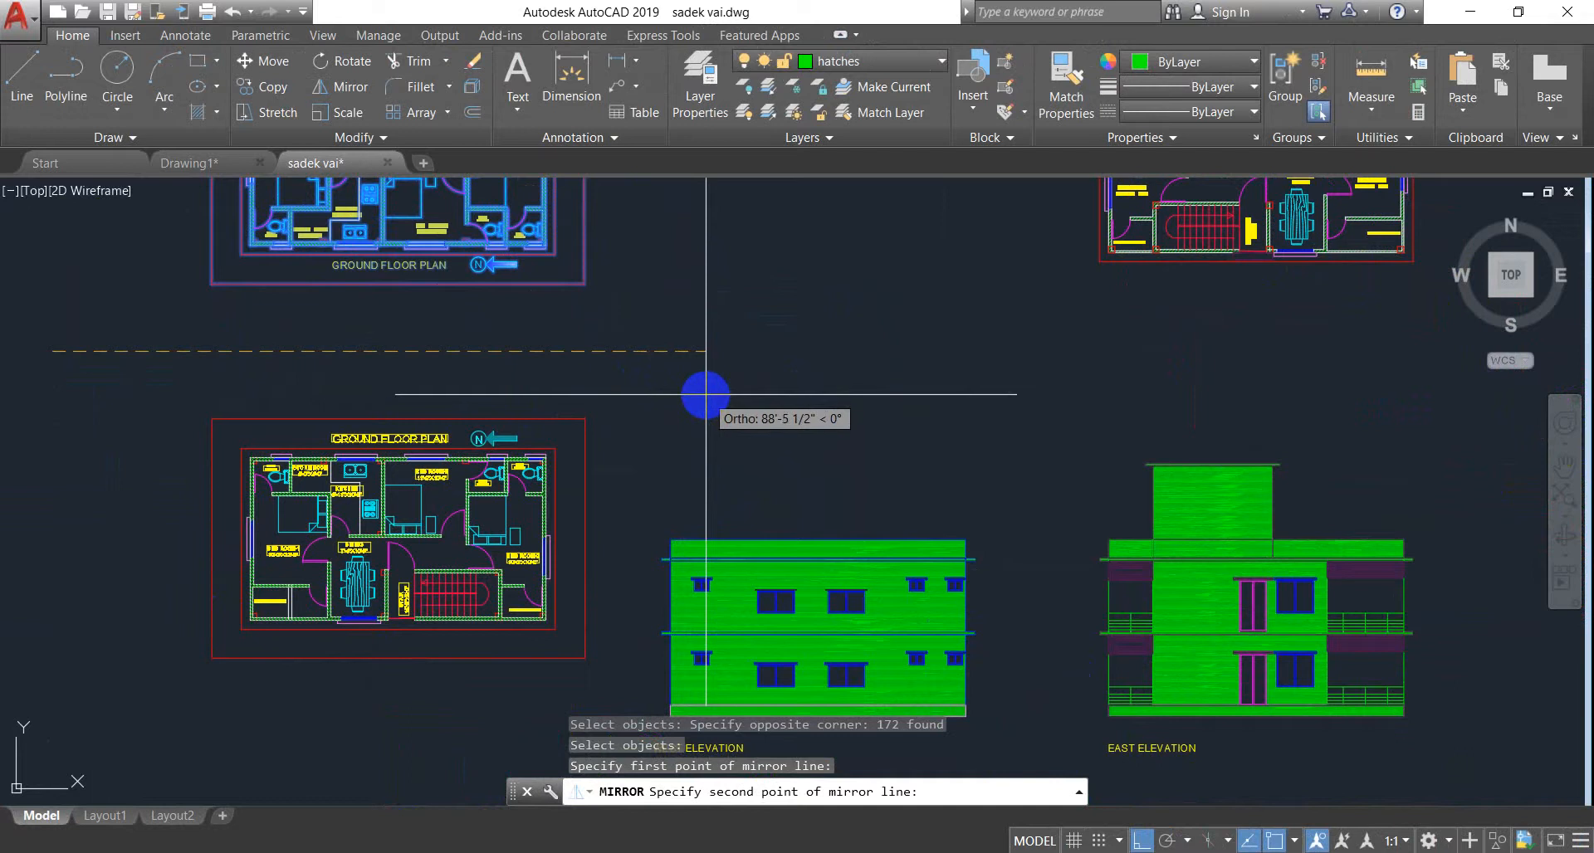
left_click(706, 395)
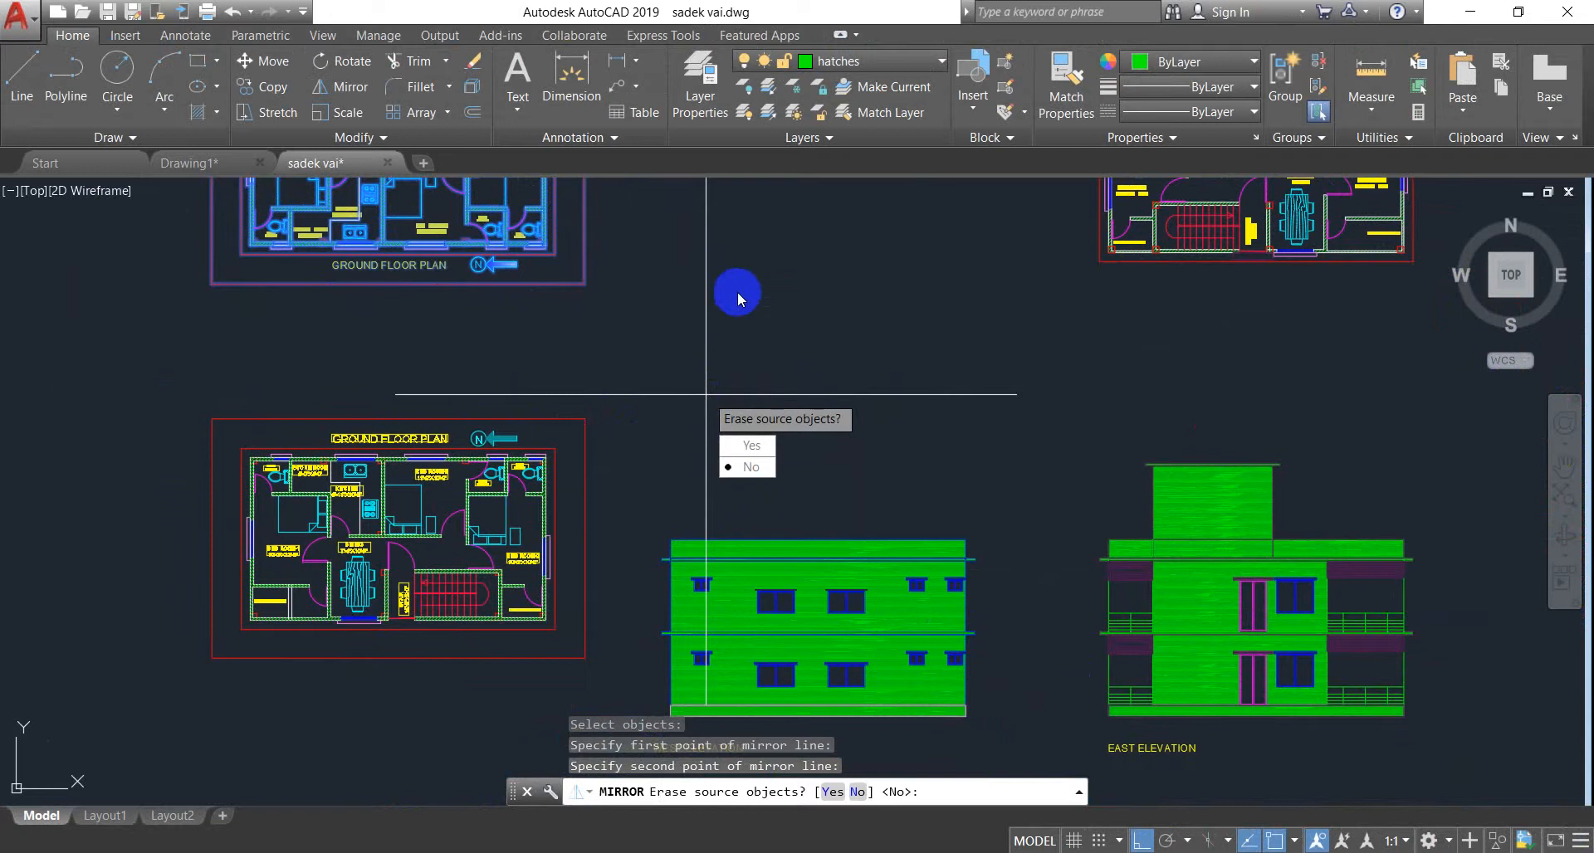
key("Escape")
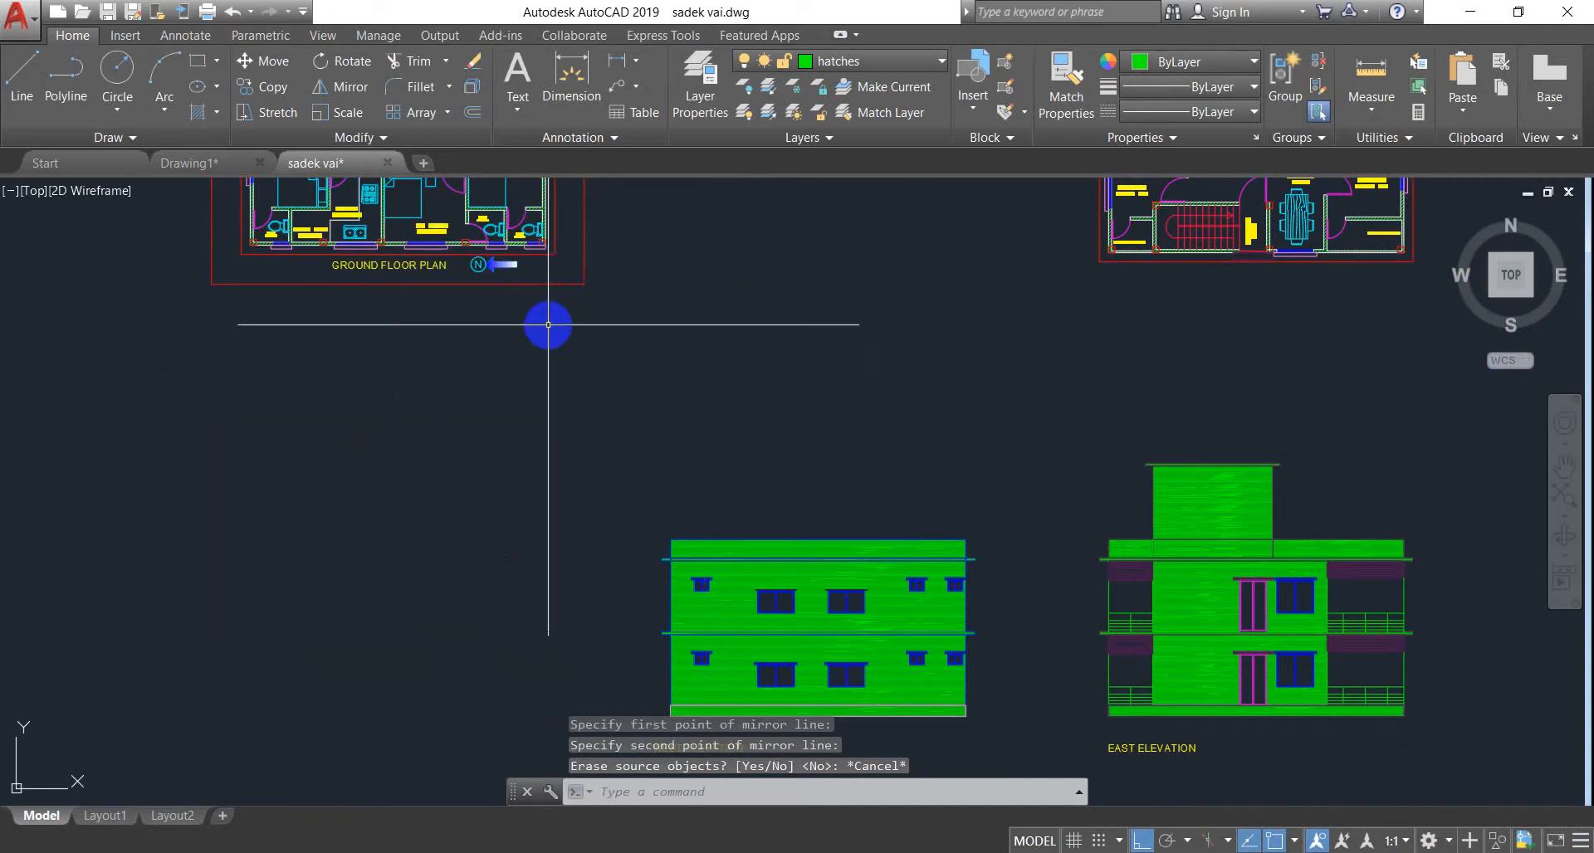
key("ctrl+z")
Mirror the entire framed ground floor plan downward across a horizontal line just below it, keeping the source objects
scroll(547, 319, "down", 4)
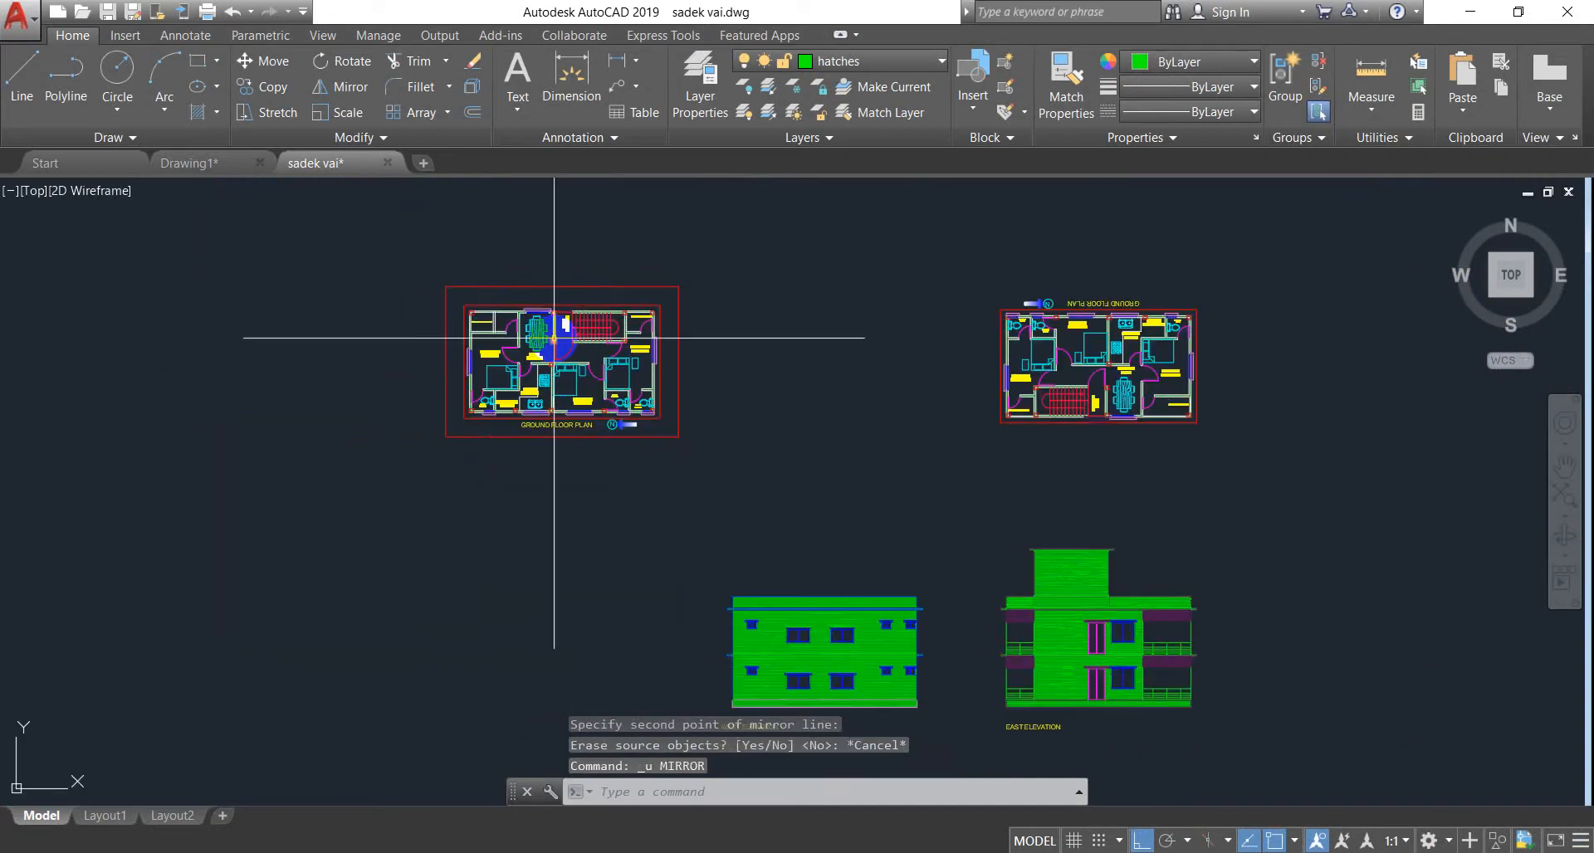
left_click(362, 245)
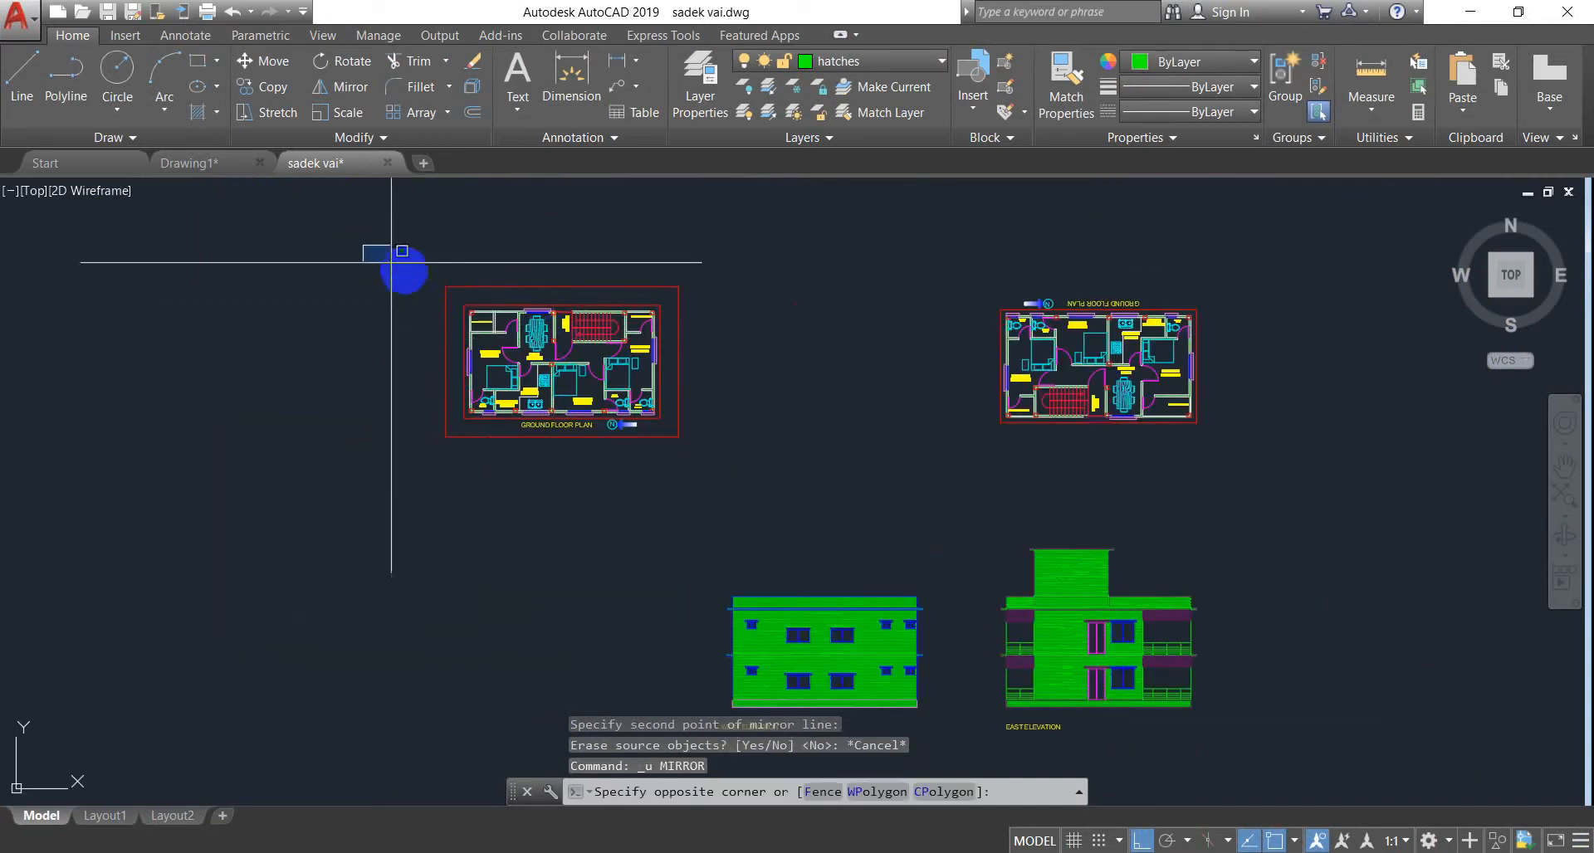
left_click(784, 482)
type("mi")
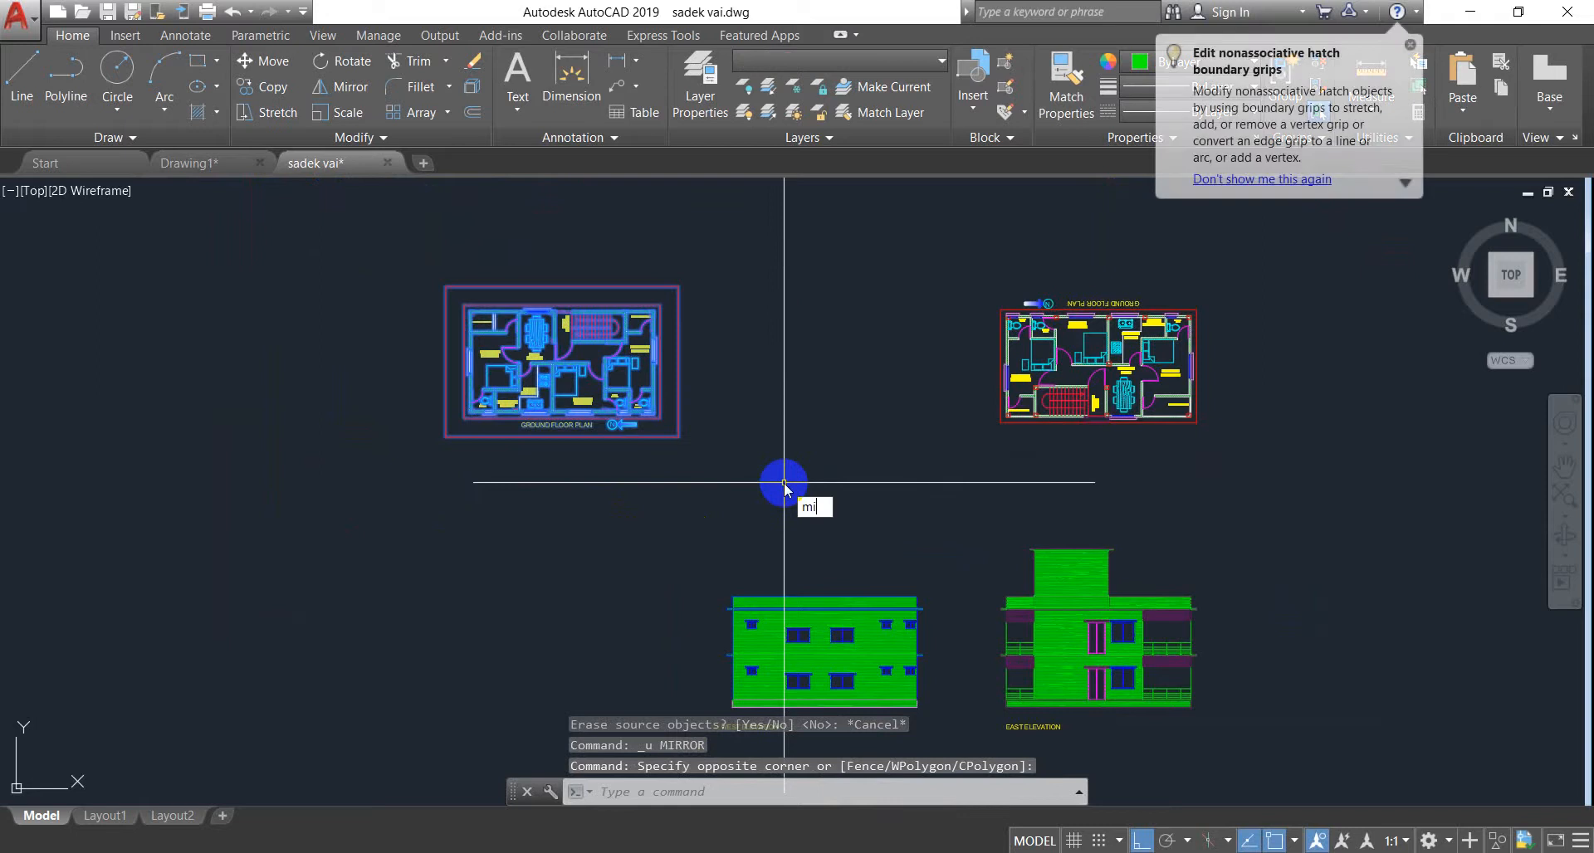
key("Return")
left_click(280, 492)
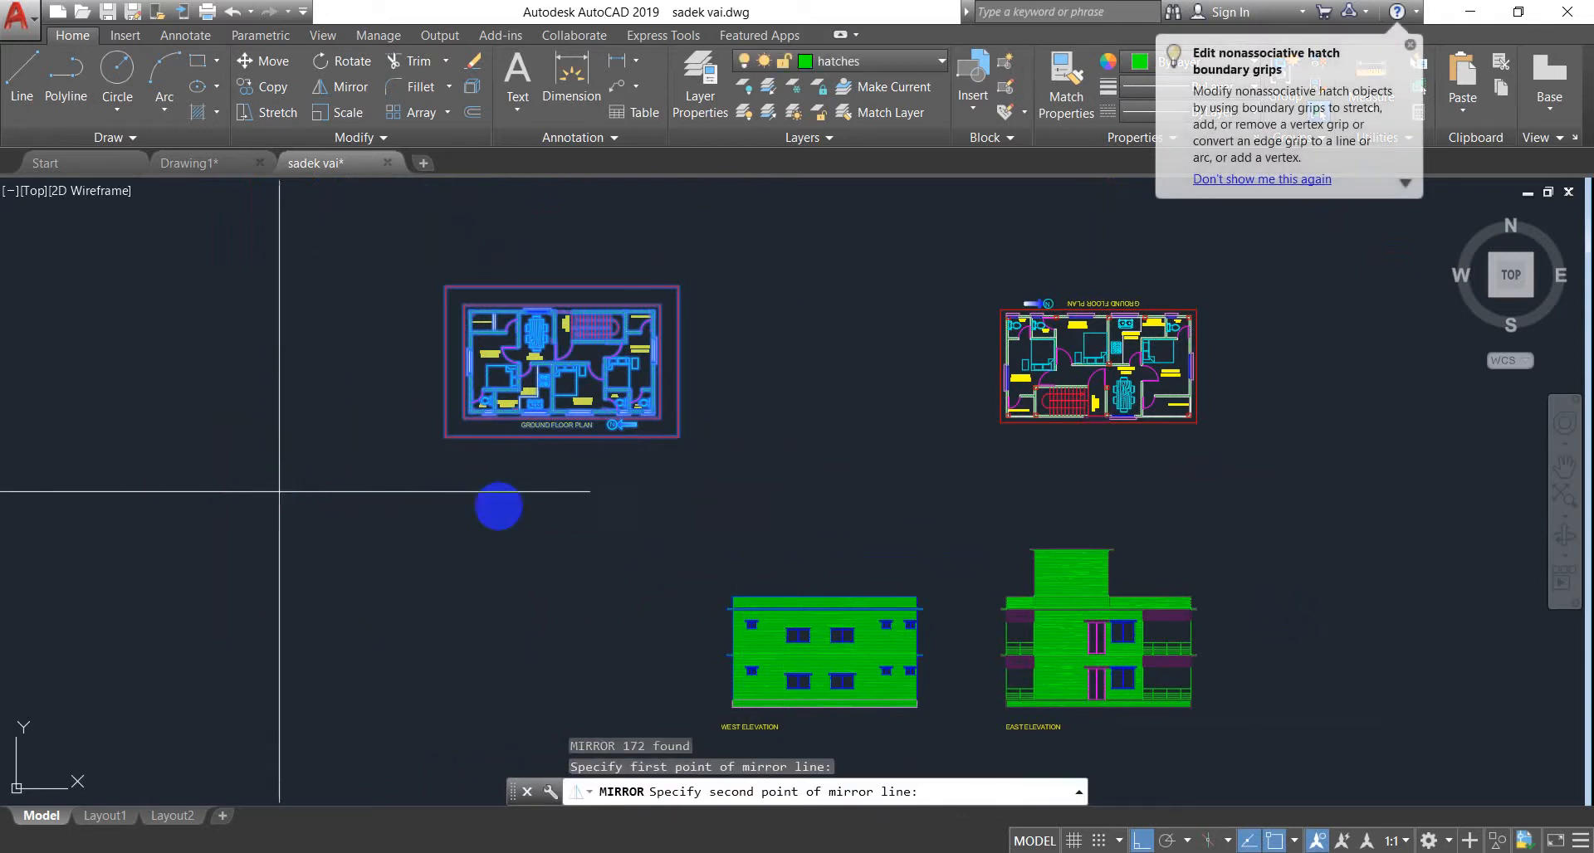
left_click(766, 501)
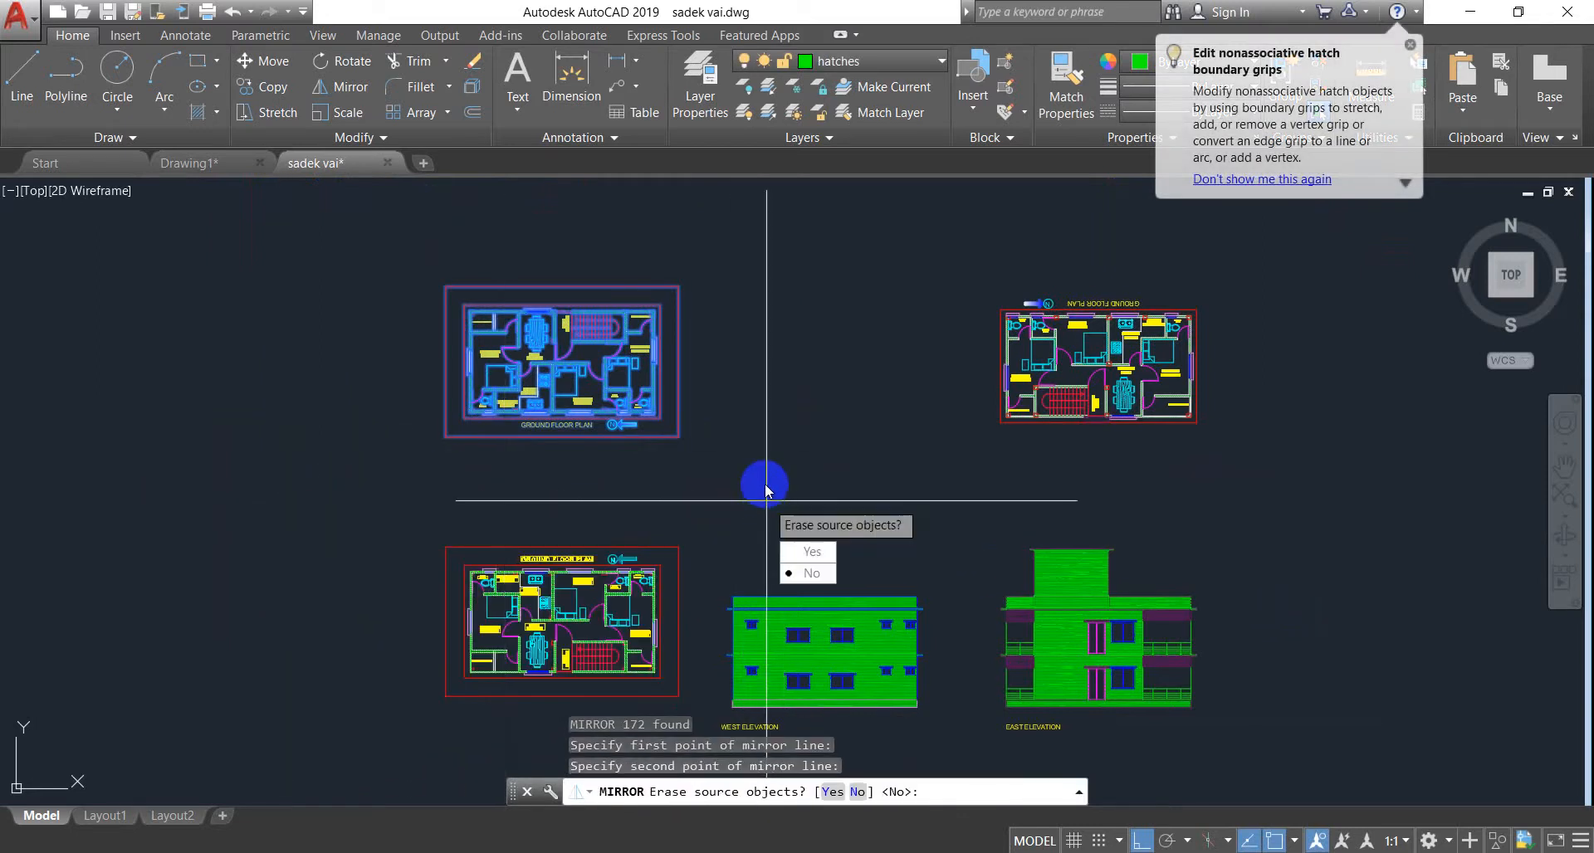
left_click(799, 575)
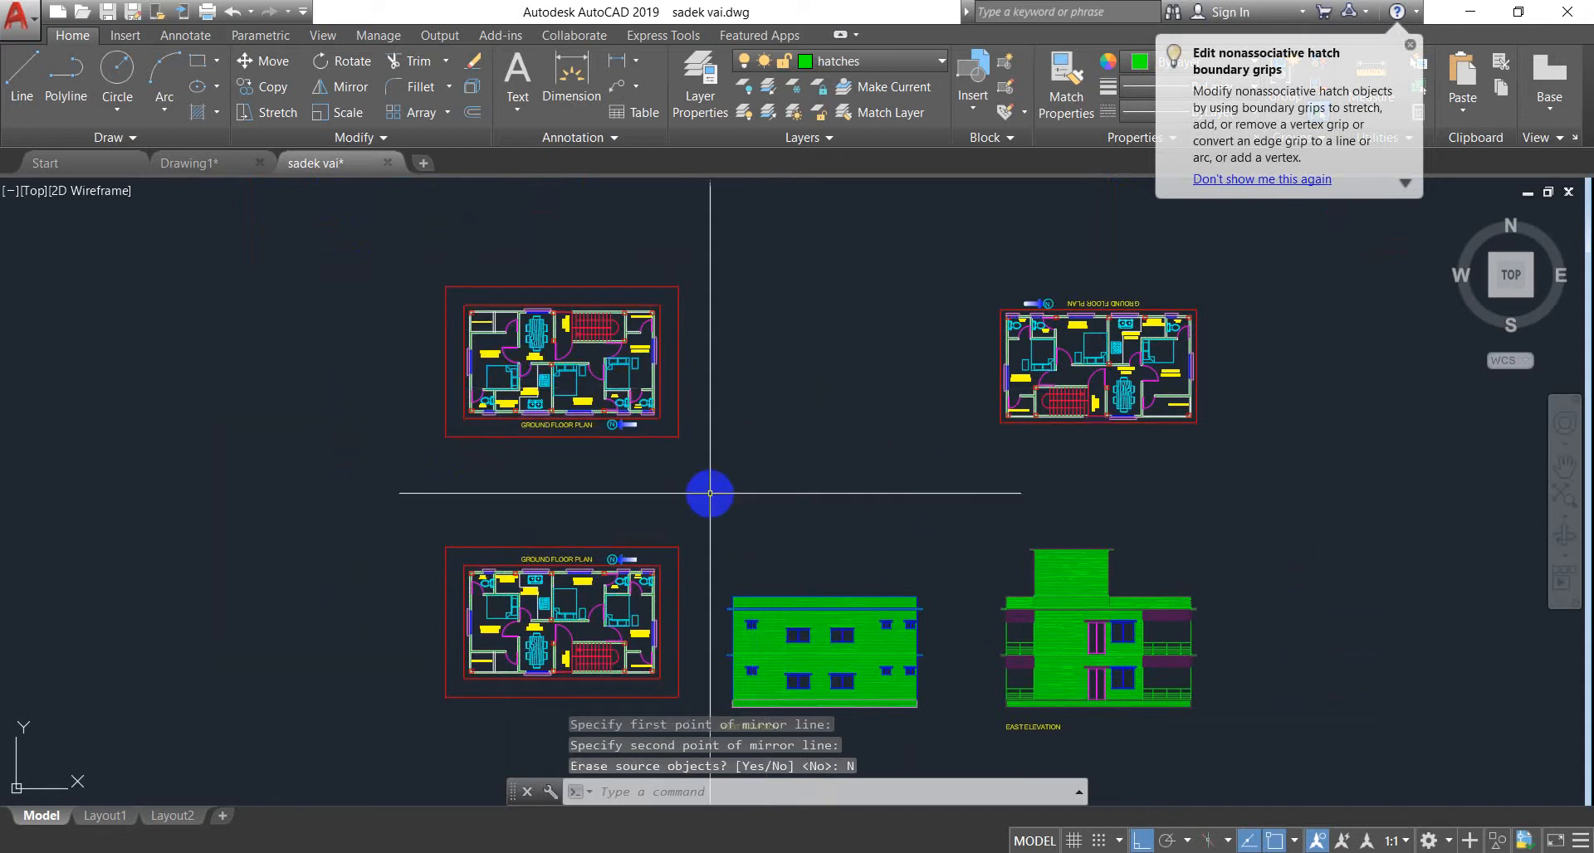
Examine the mirrored ground floor plan, comparing its room layout and text labels with the original above it
mouse_move(713, 492)
middle_mouse_down()
mouse_move(531, 462)
mouse_move(487, 490)
mouse_move(632, 482)
middle_mouse_up()
scroll(487, 491, "up", 1)
scroll(564, 481, "down", 1)
scroll(520, 541, "up", 2)
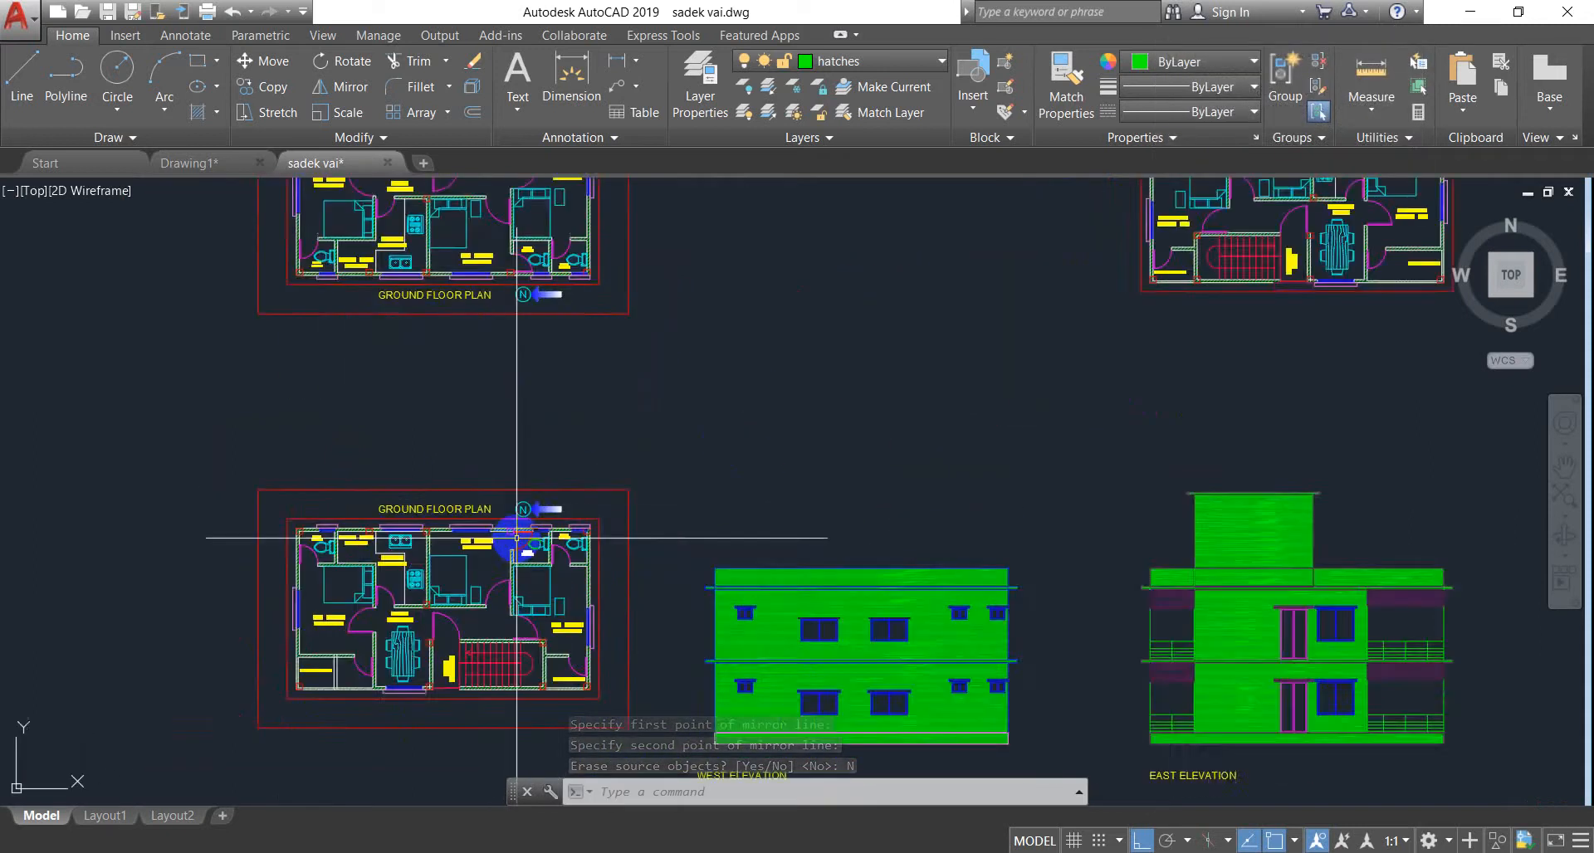
scroll(457, 534, "up", 3)
scroll(515, 469, "down", 3)
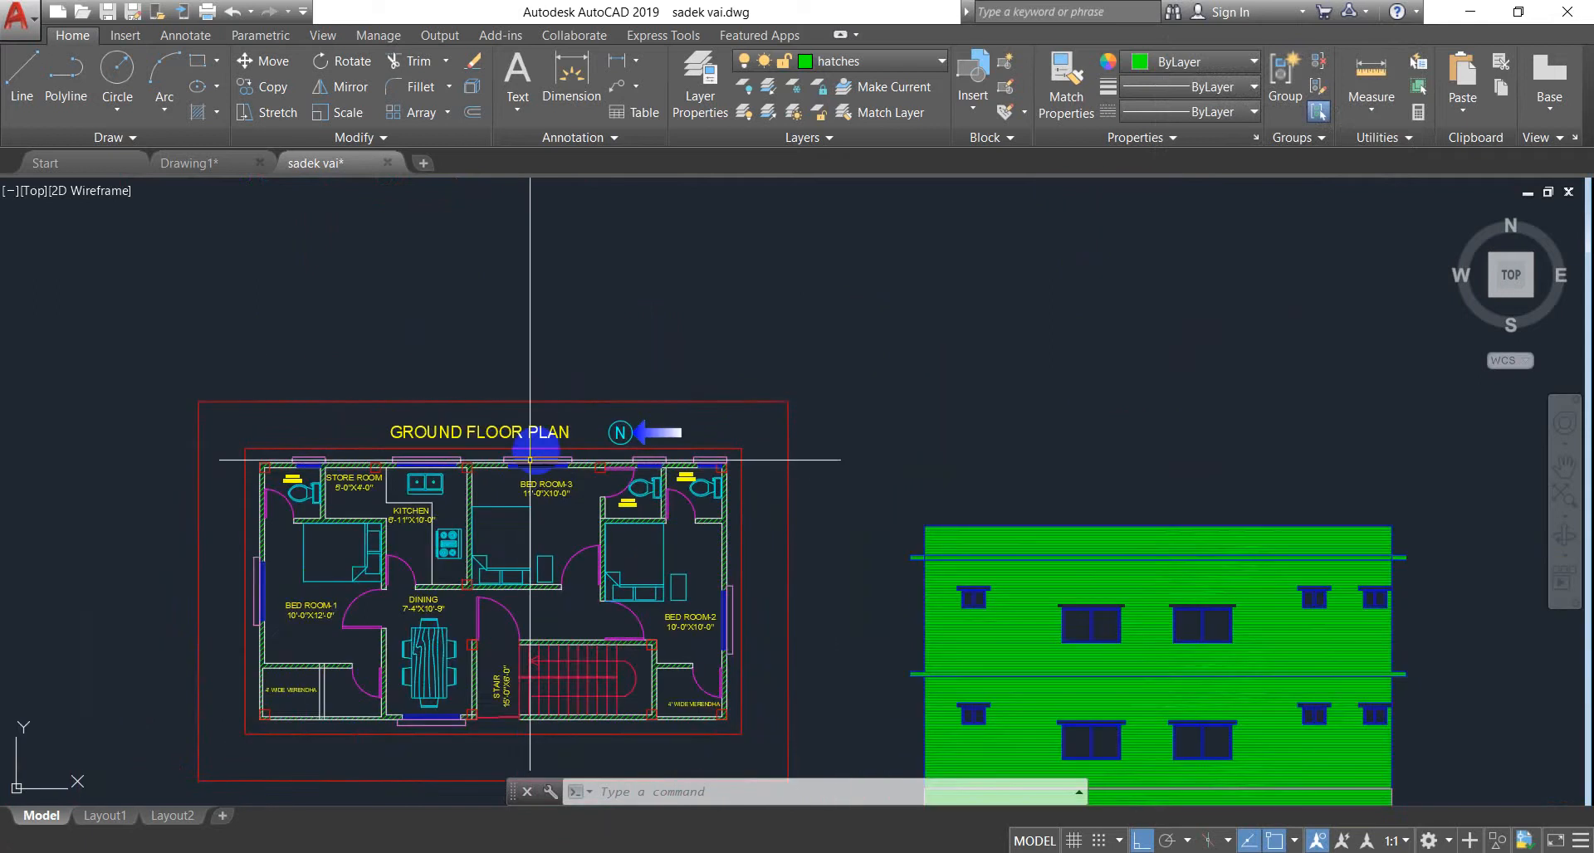
middle_click_drag(605, 398, 650, 469)
scroll(587, 480, "down", 4)
Draw a rectangle 10' long and 8' wide in the empty area west of the floor plans, using the Dimensions option
middle_click_drag(420, 452, 847, 455)
key("Escape")
key("Escape")
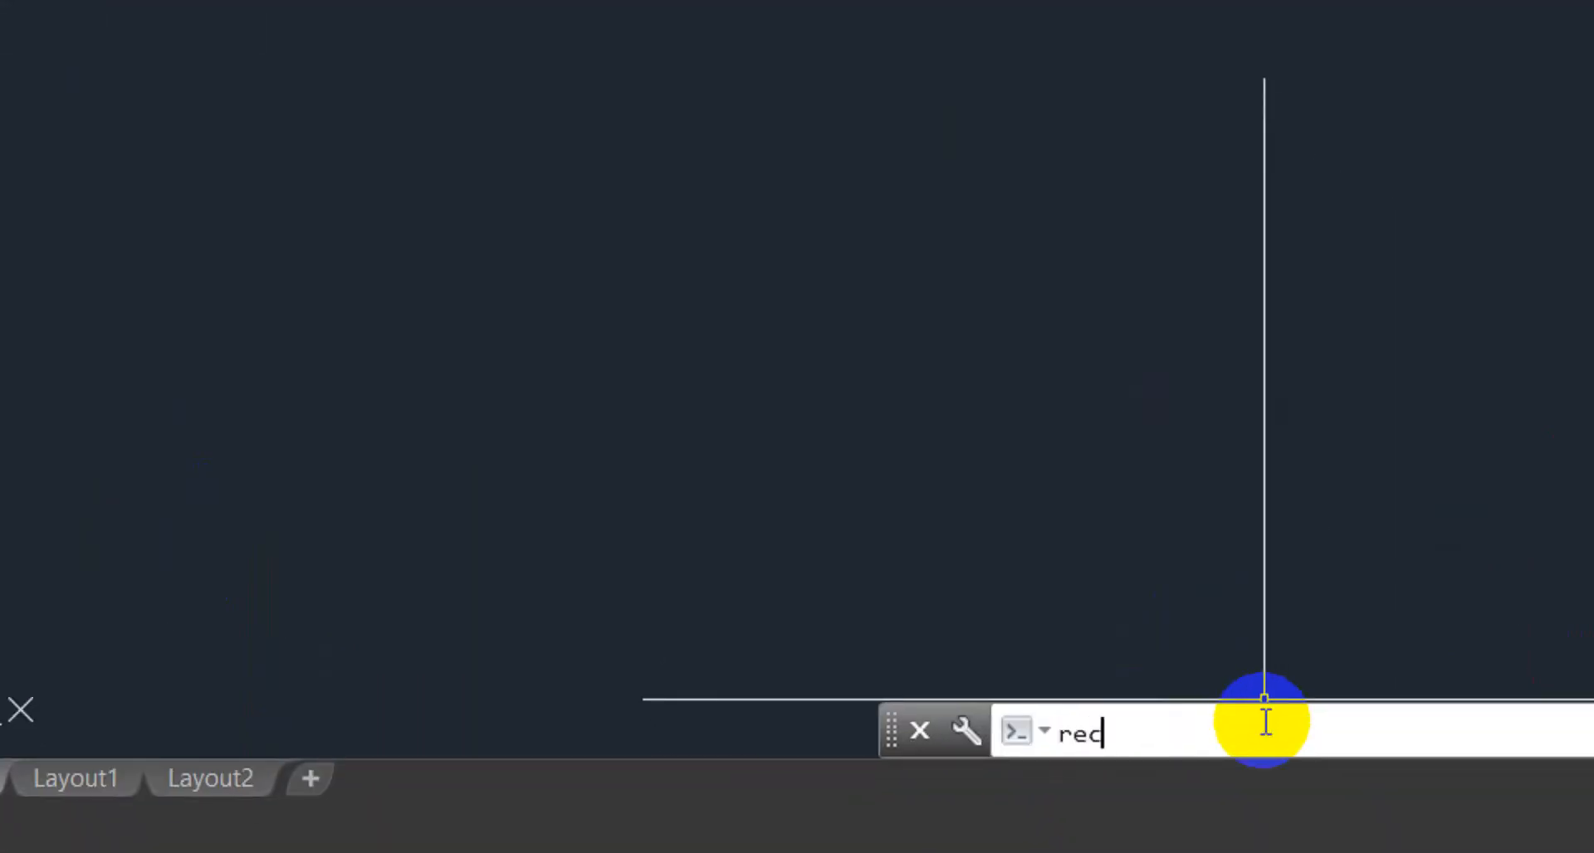
key("Return")
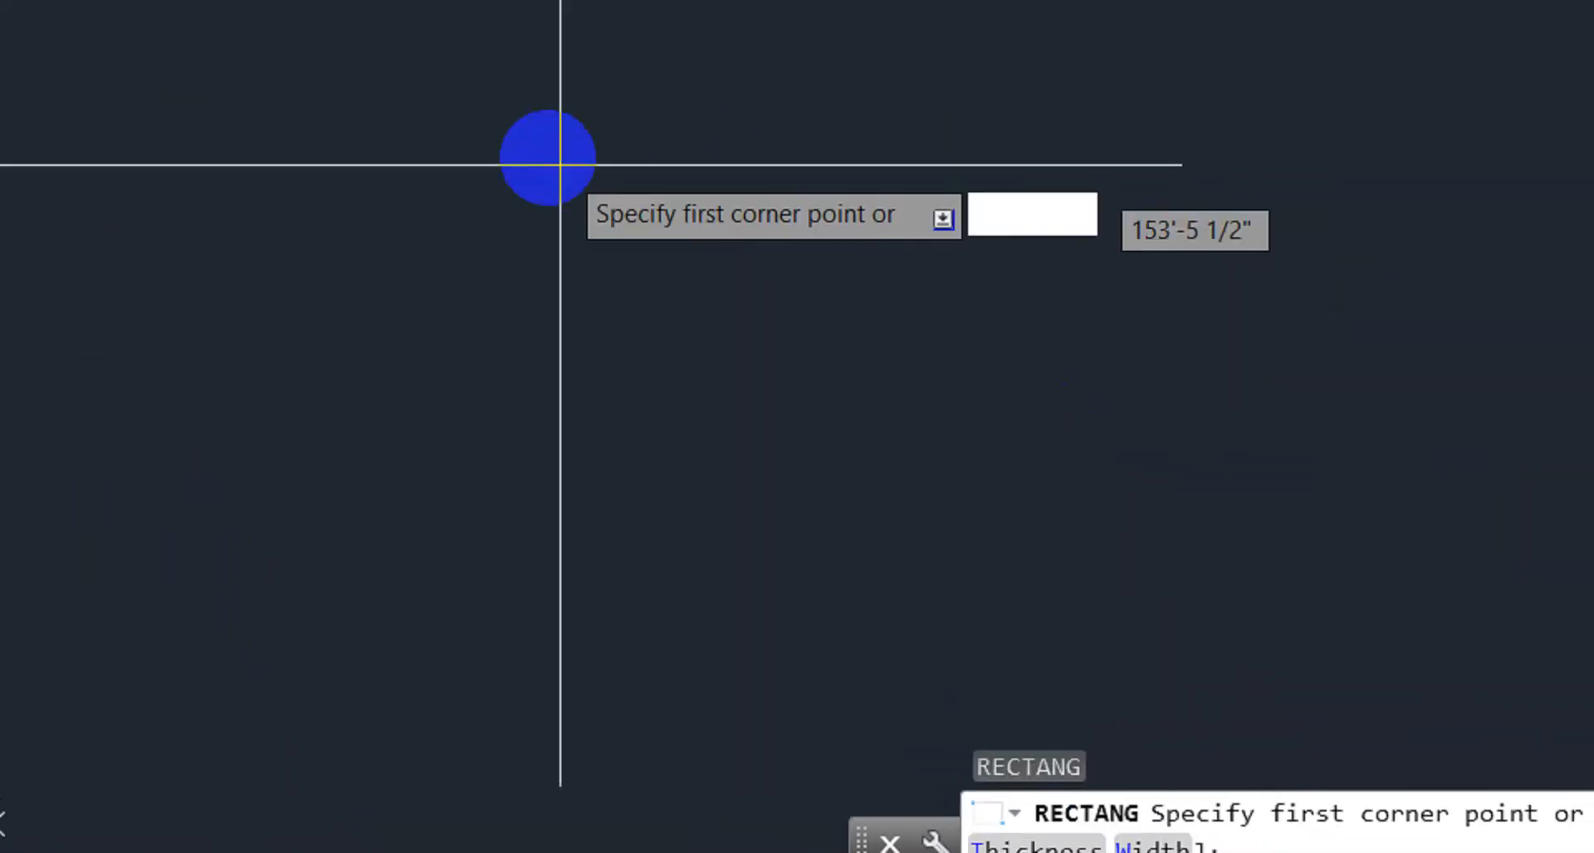
left_click(496, 175)
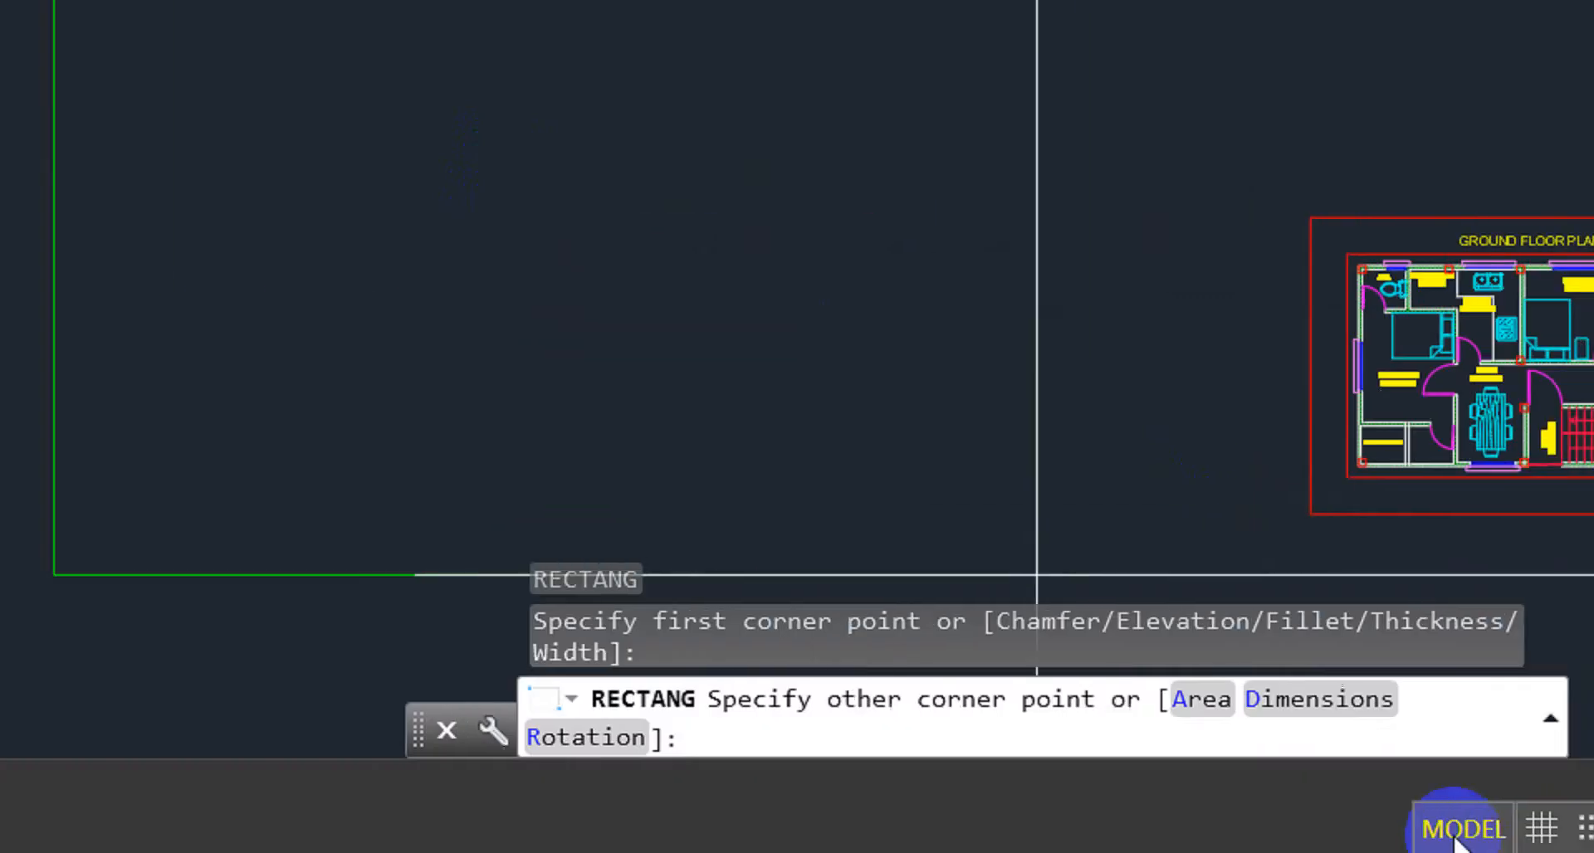
left_click(1258, 705)
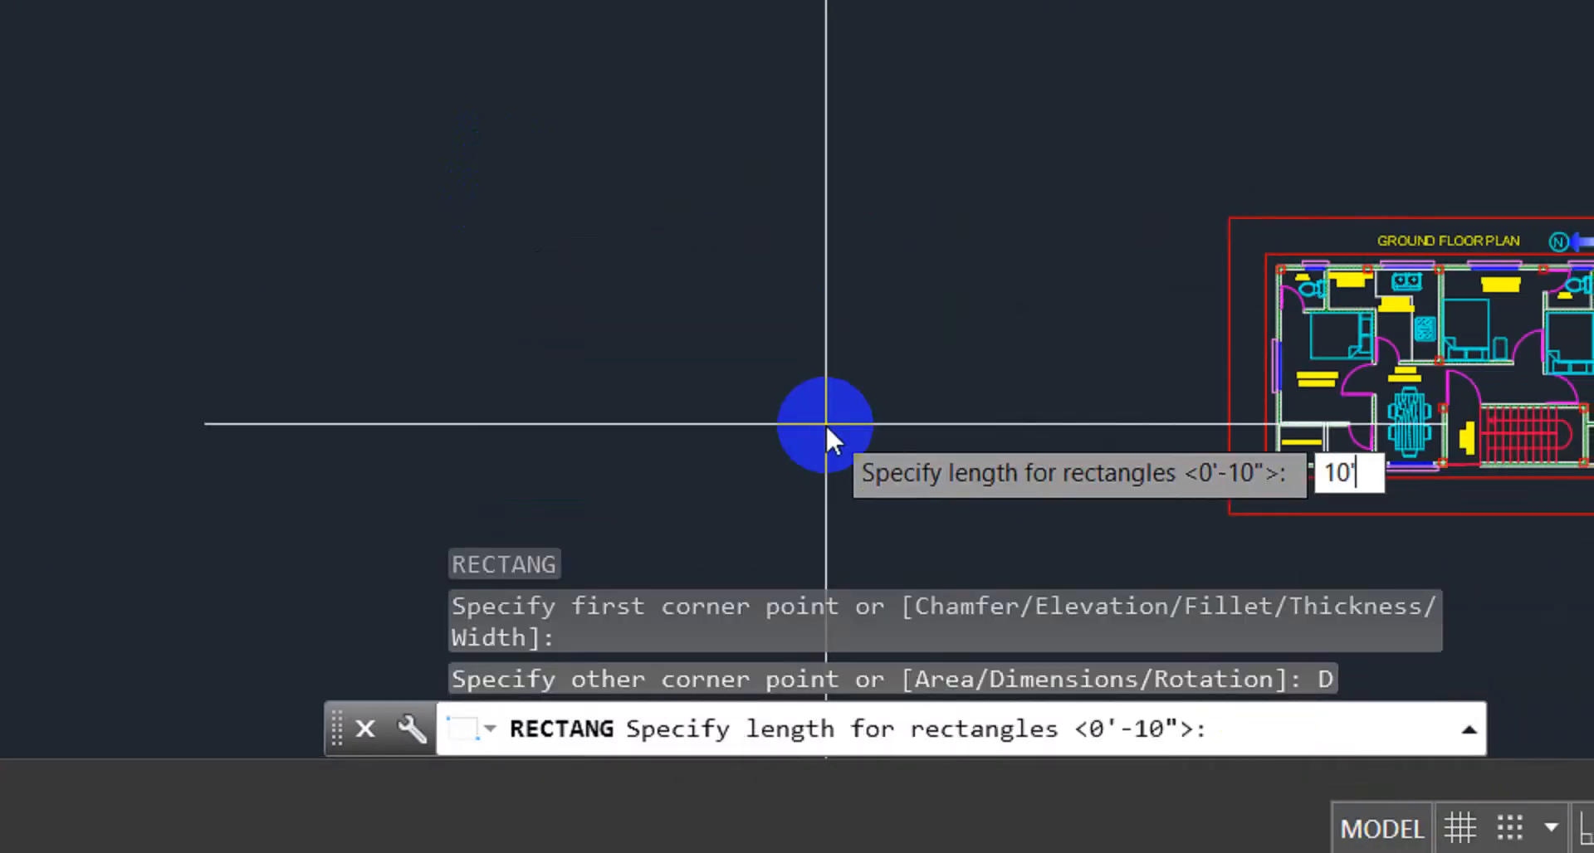
key("Return")
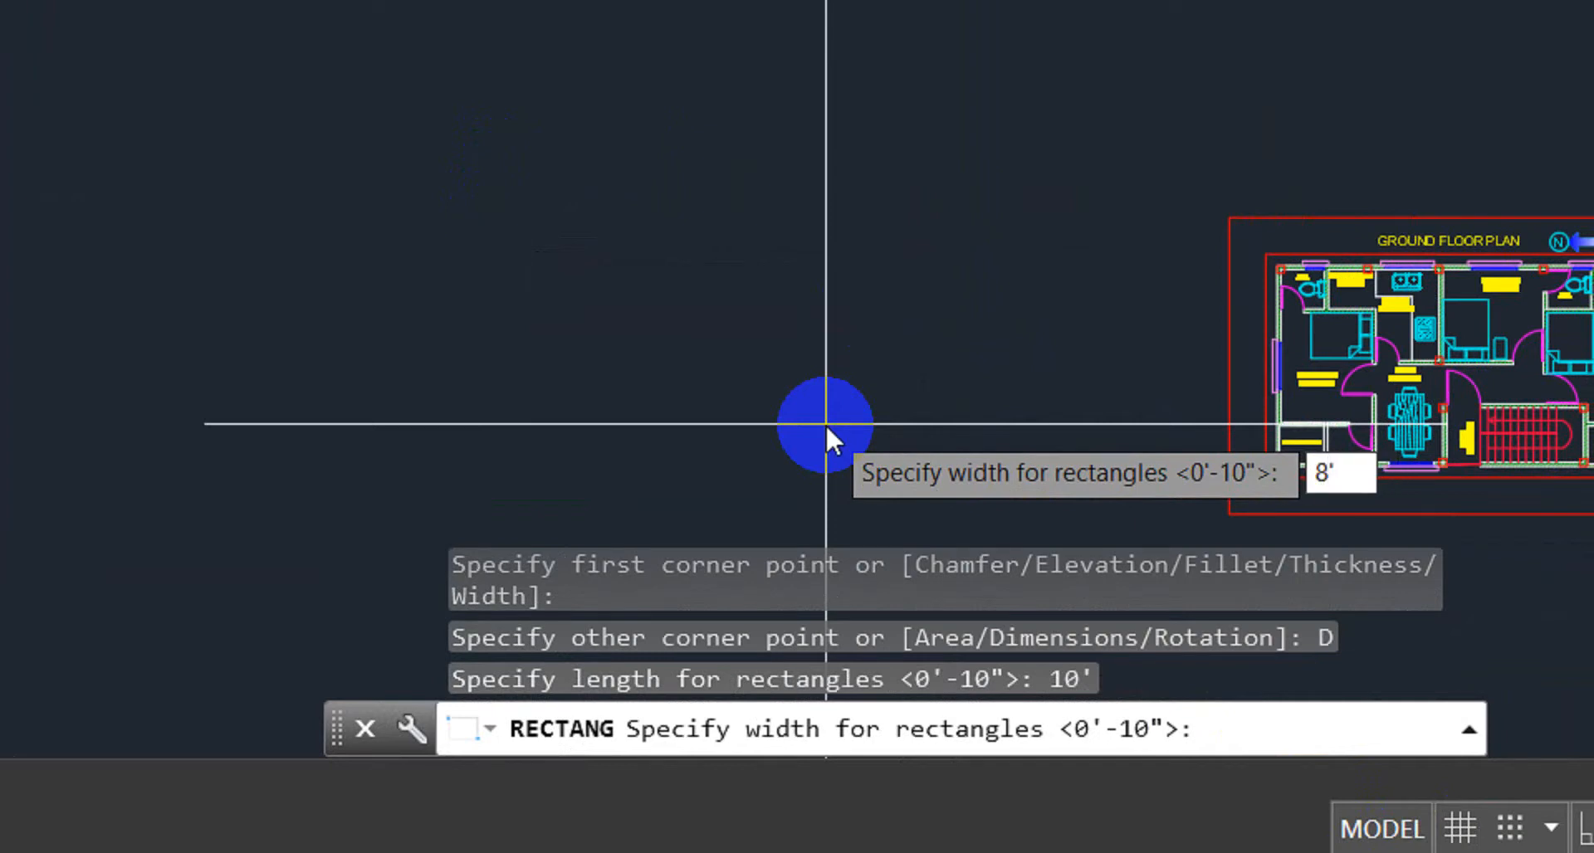
key("Return")
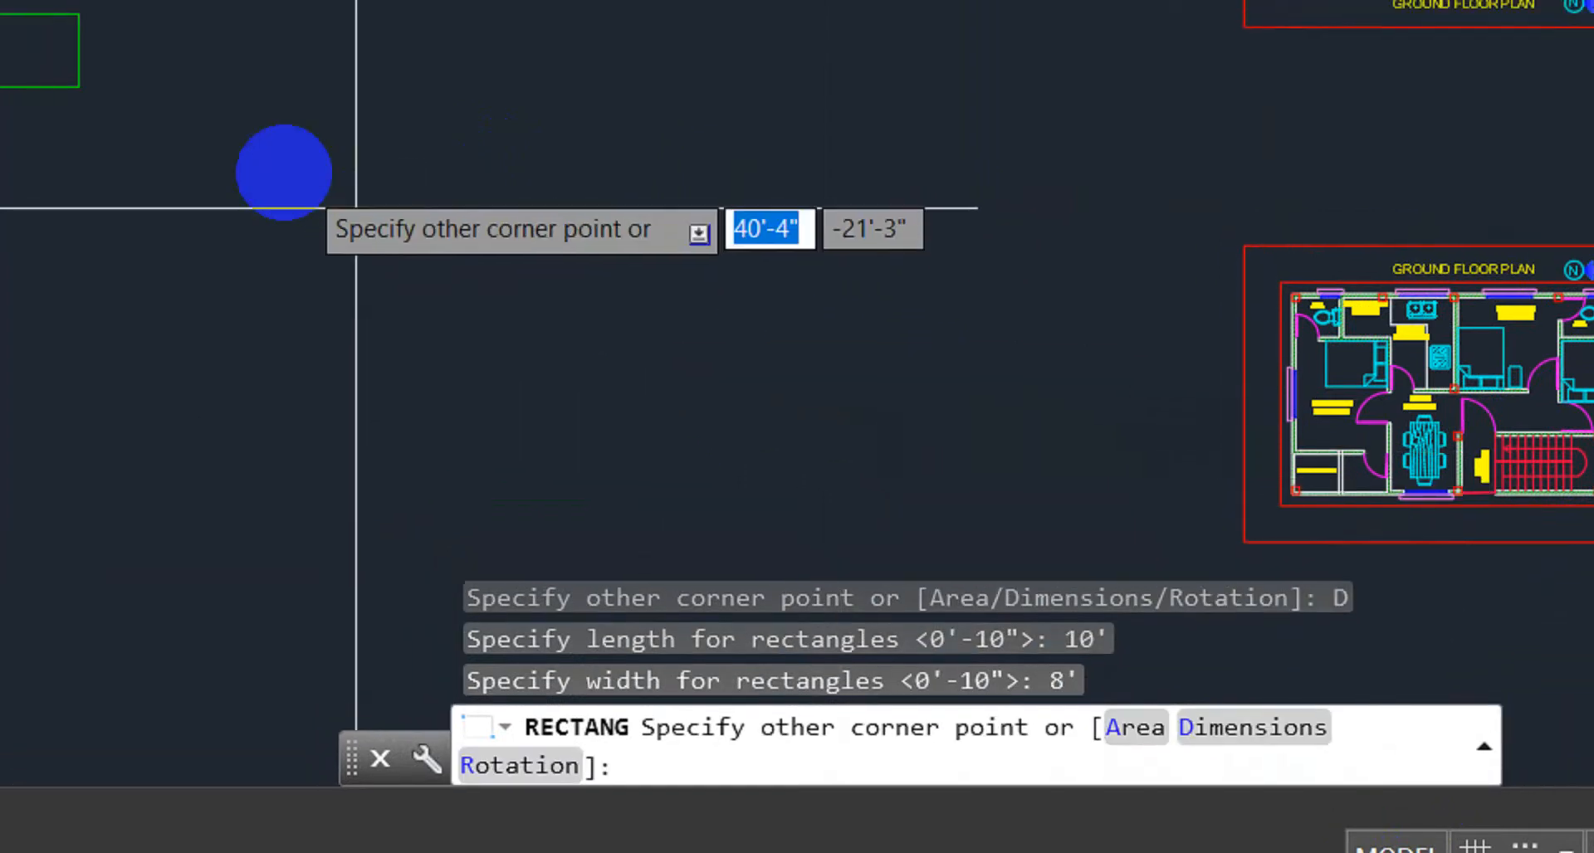
left_click(230, 160)
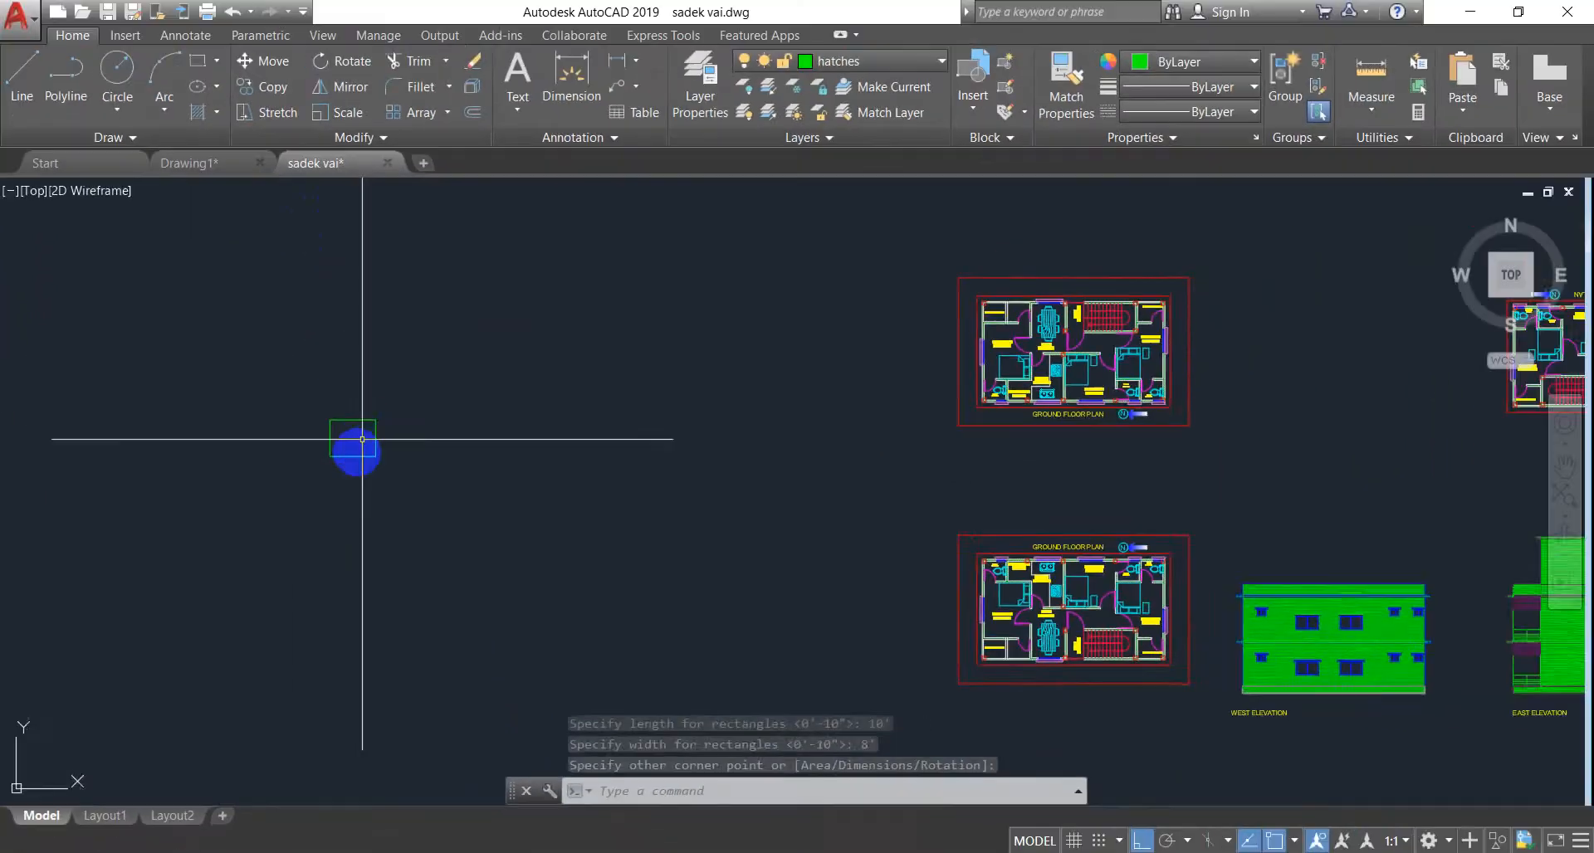
Mirror the 10' by 8' rectangle downward across a horizontal line just below it, keeping the source object
scroll(328, 220, "up", 5)
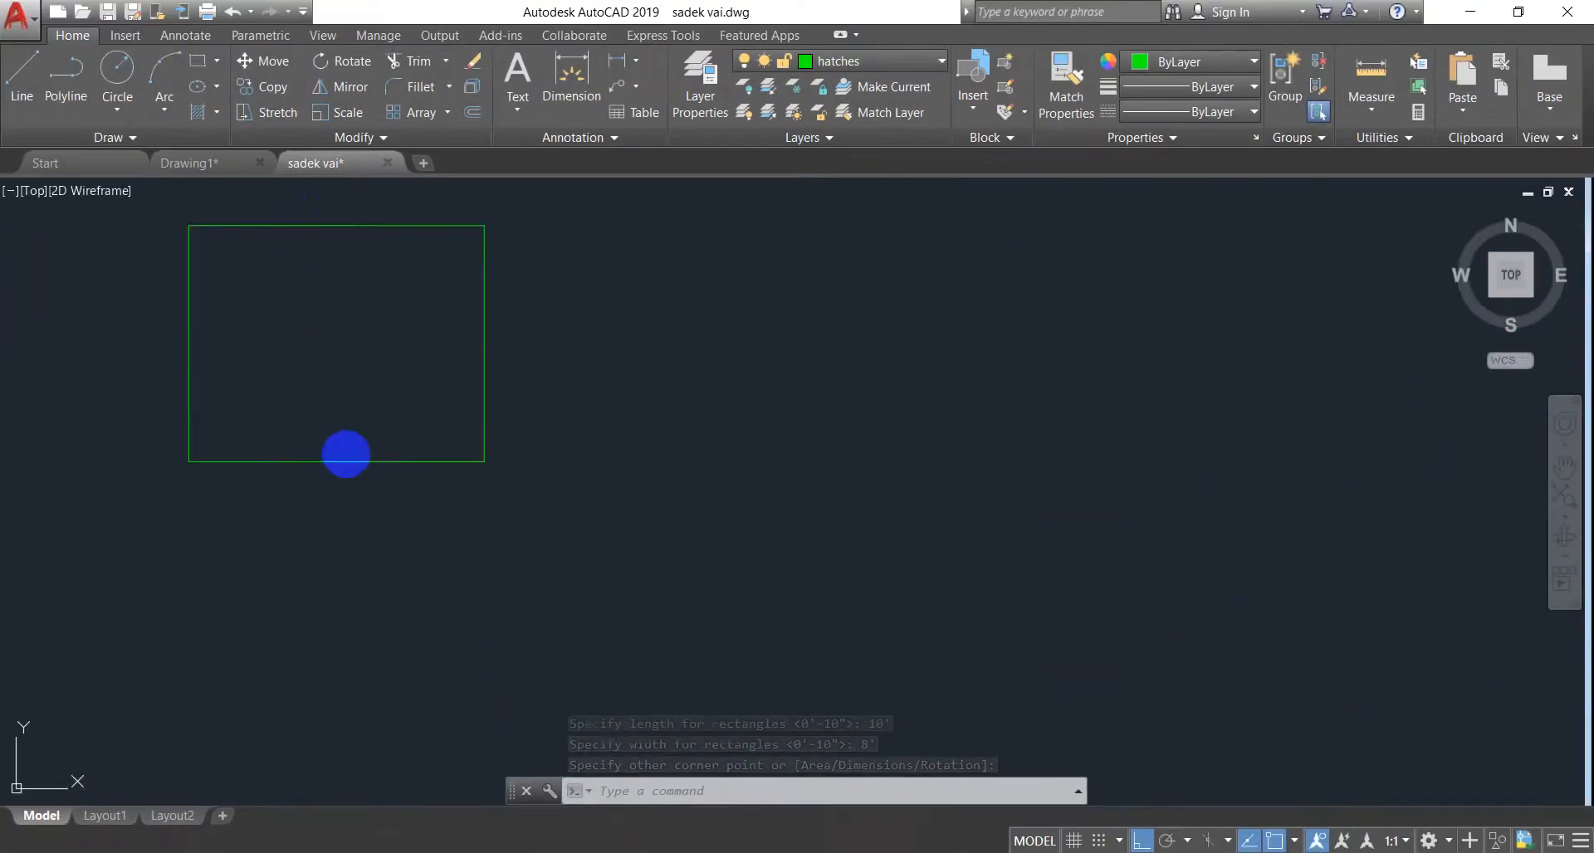
mouse_move(346, 454)
middle_mouse_down()
mouse_move(536, 519)
mouse_move(500, 537)
mouse_move(516, 511)
middle_mouse_up()
scroll(502, 509, "up", 1)
scroll(500, 538, "down", 1)
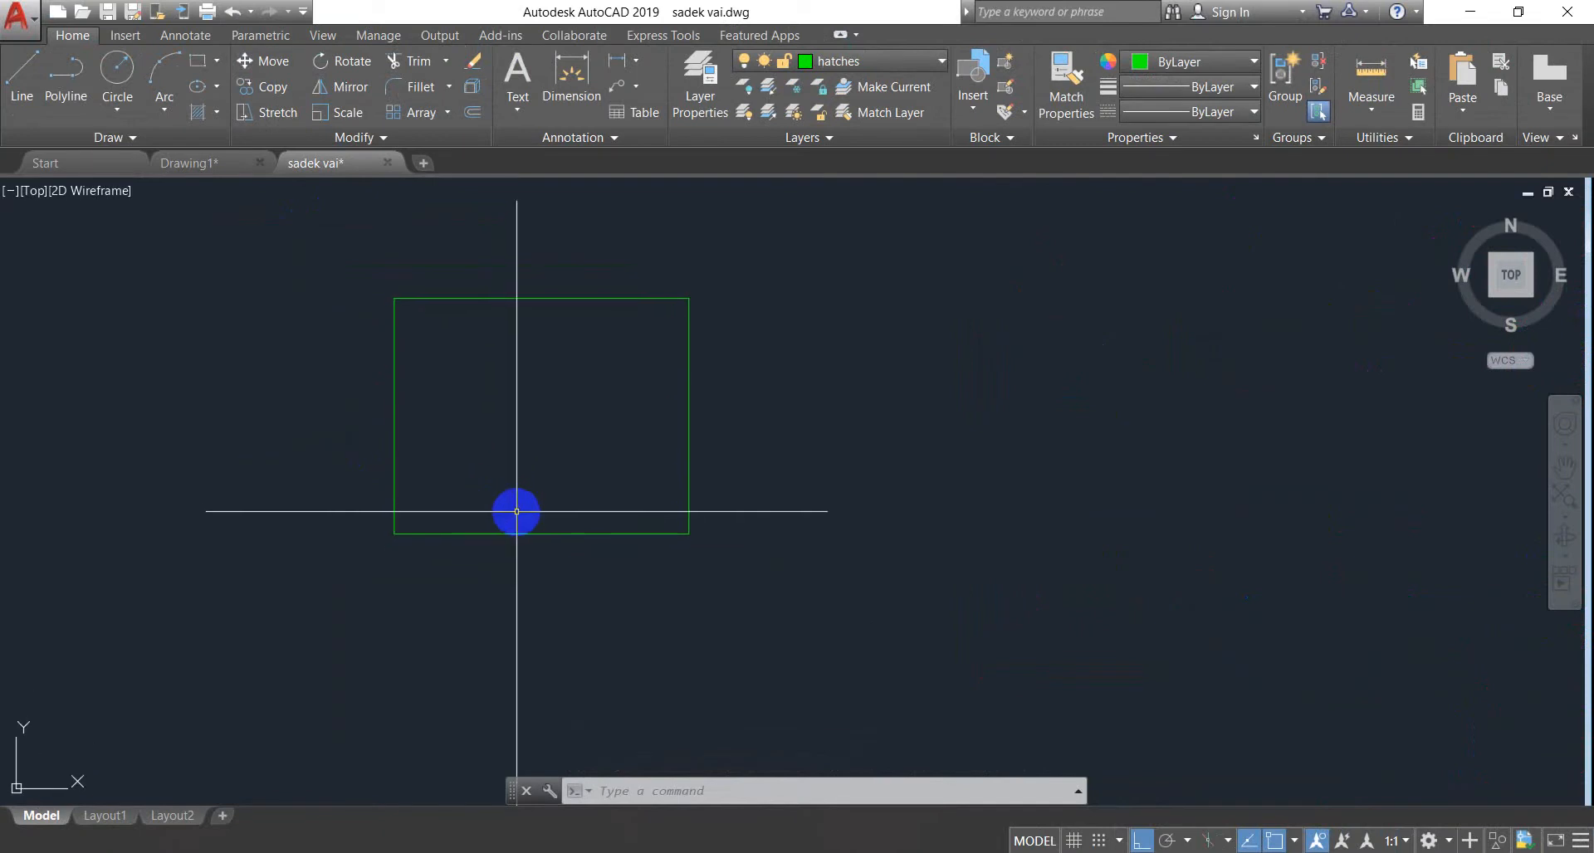
key("Escape")
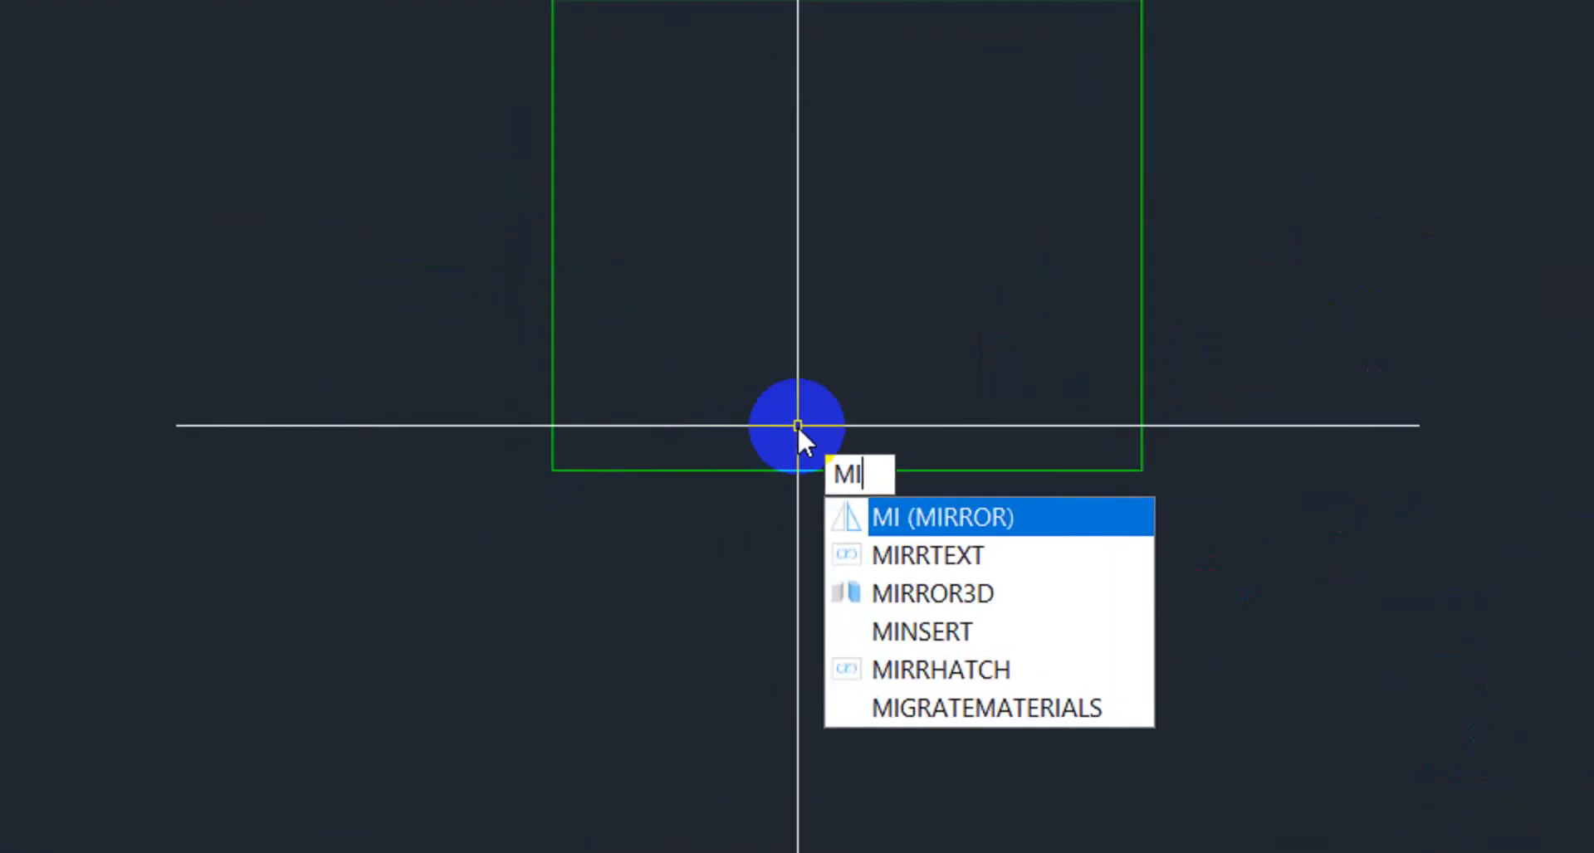
key("Return")
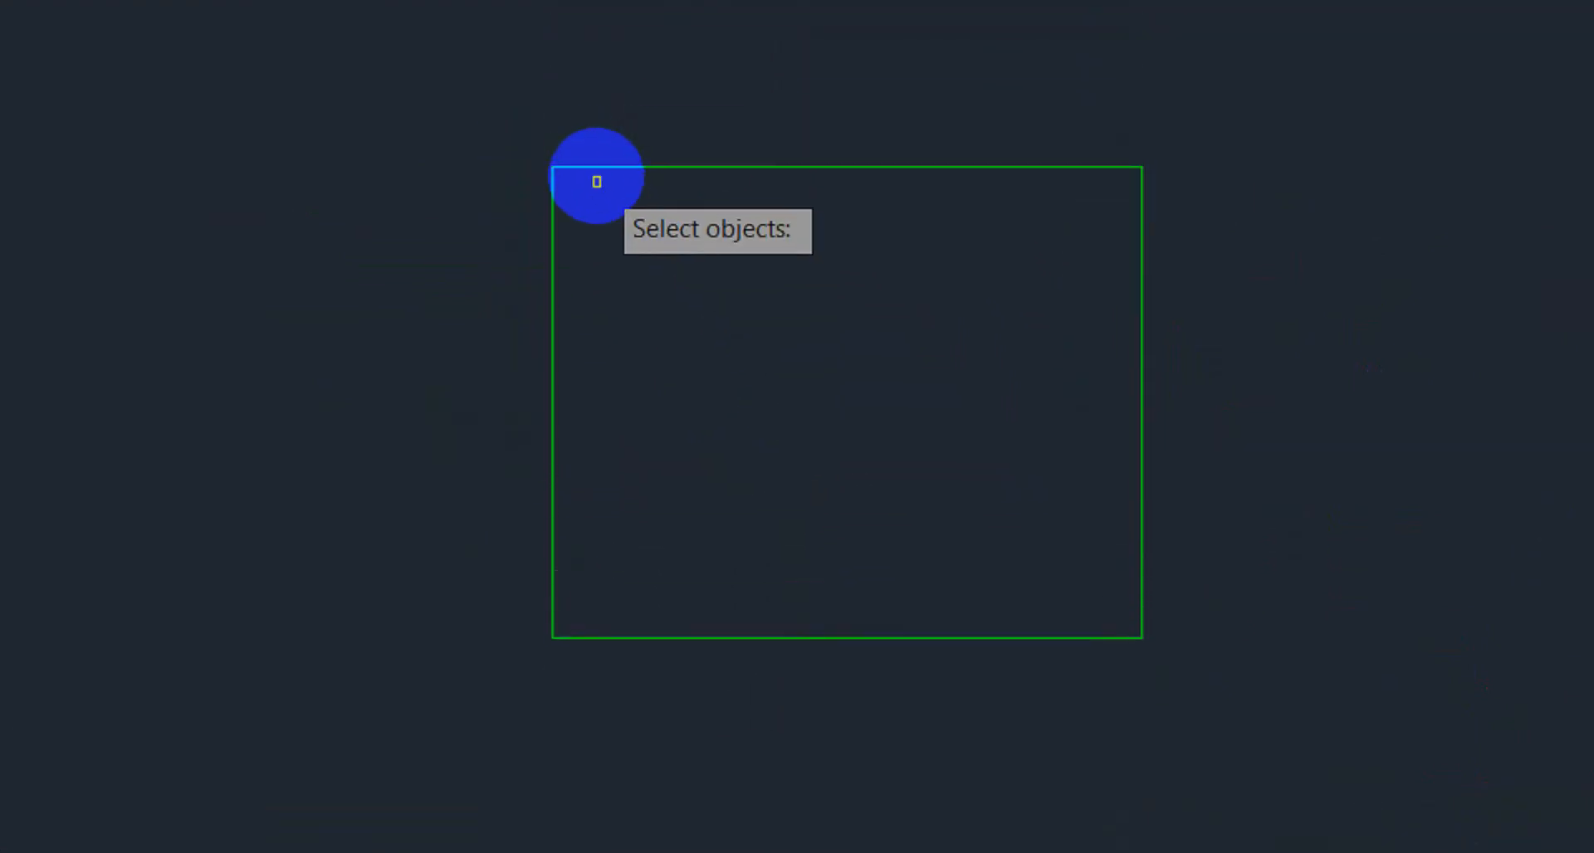
left_click(596, 212)
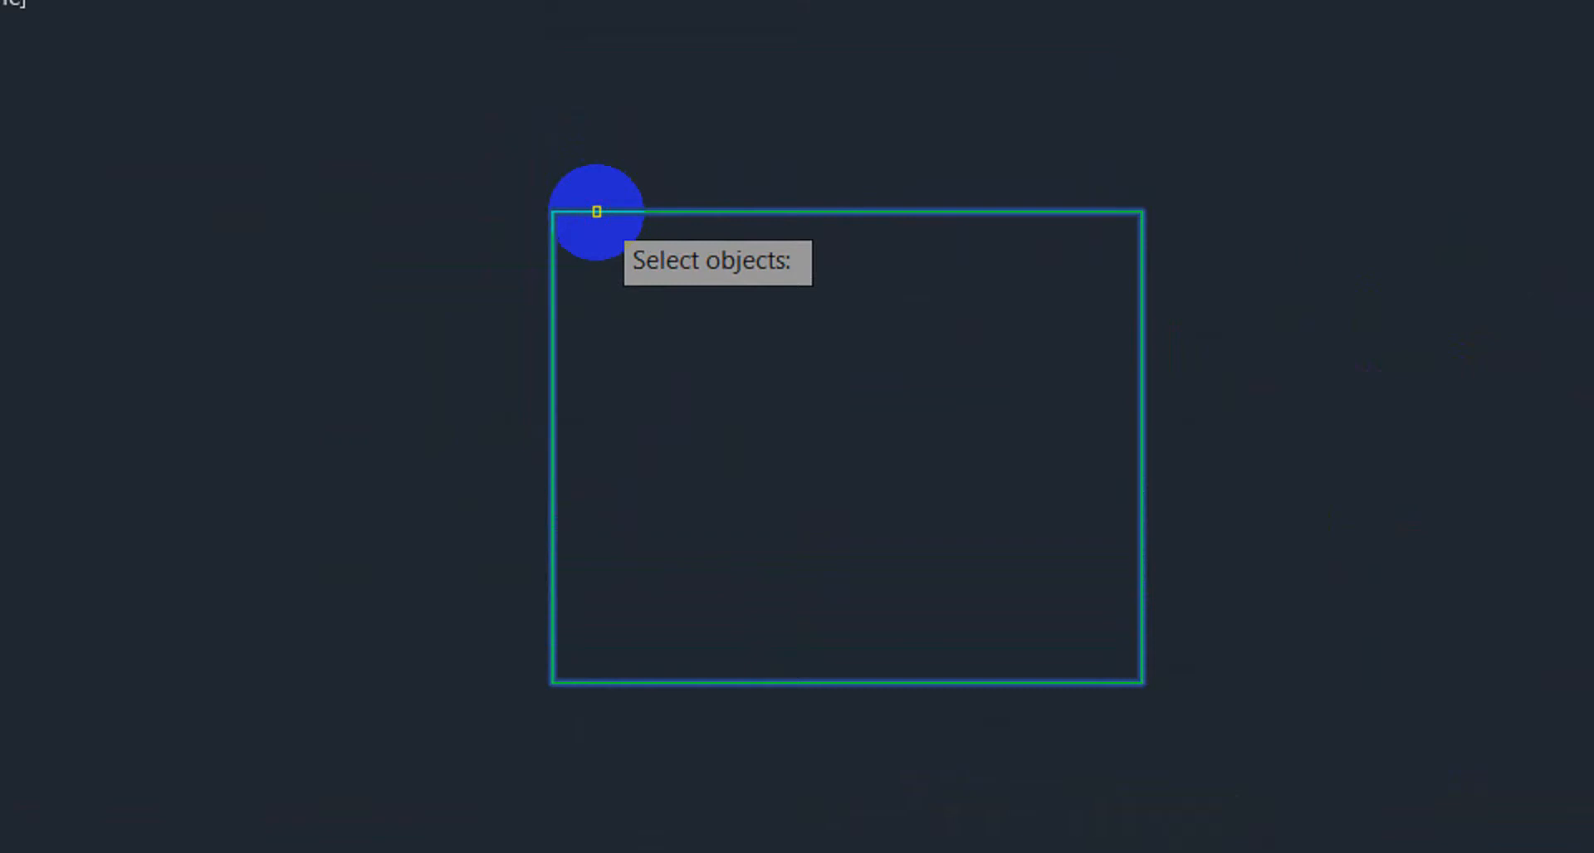
key("Return")
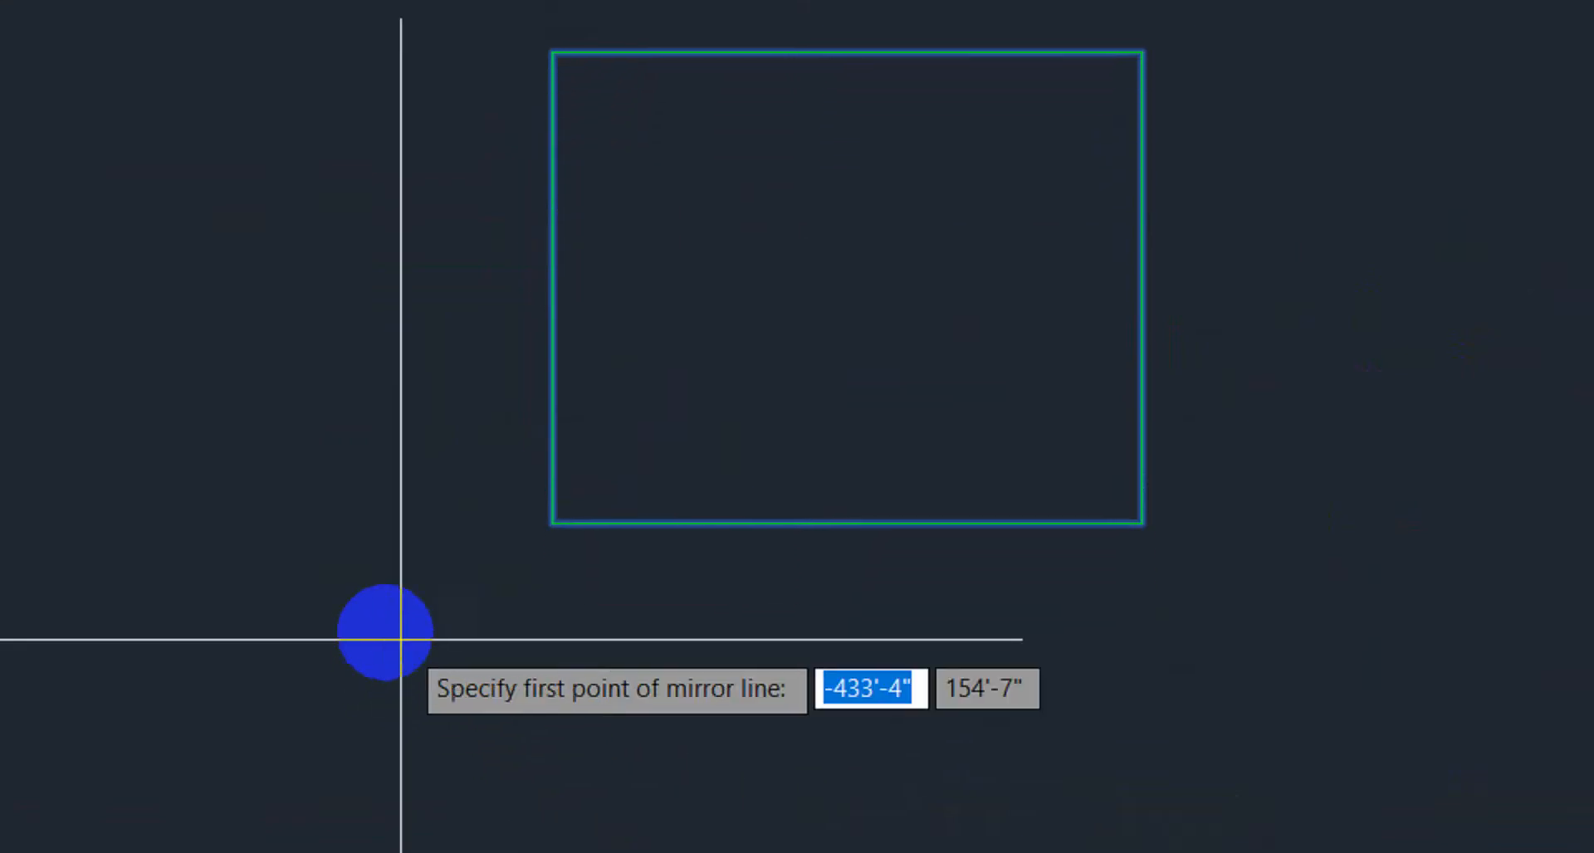
left_click(255, 637)
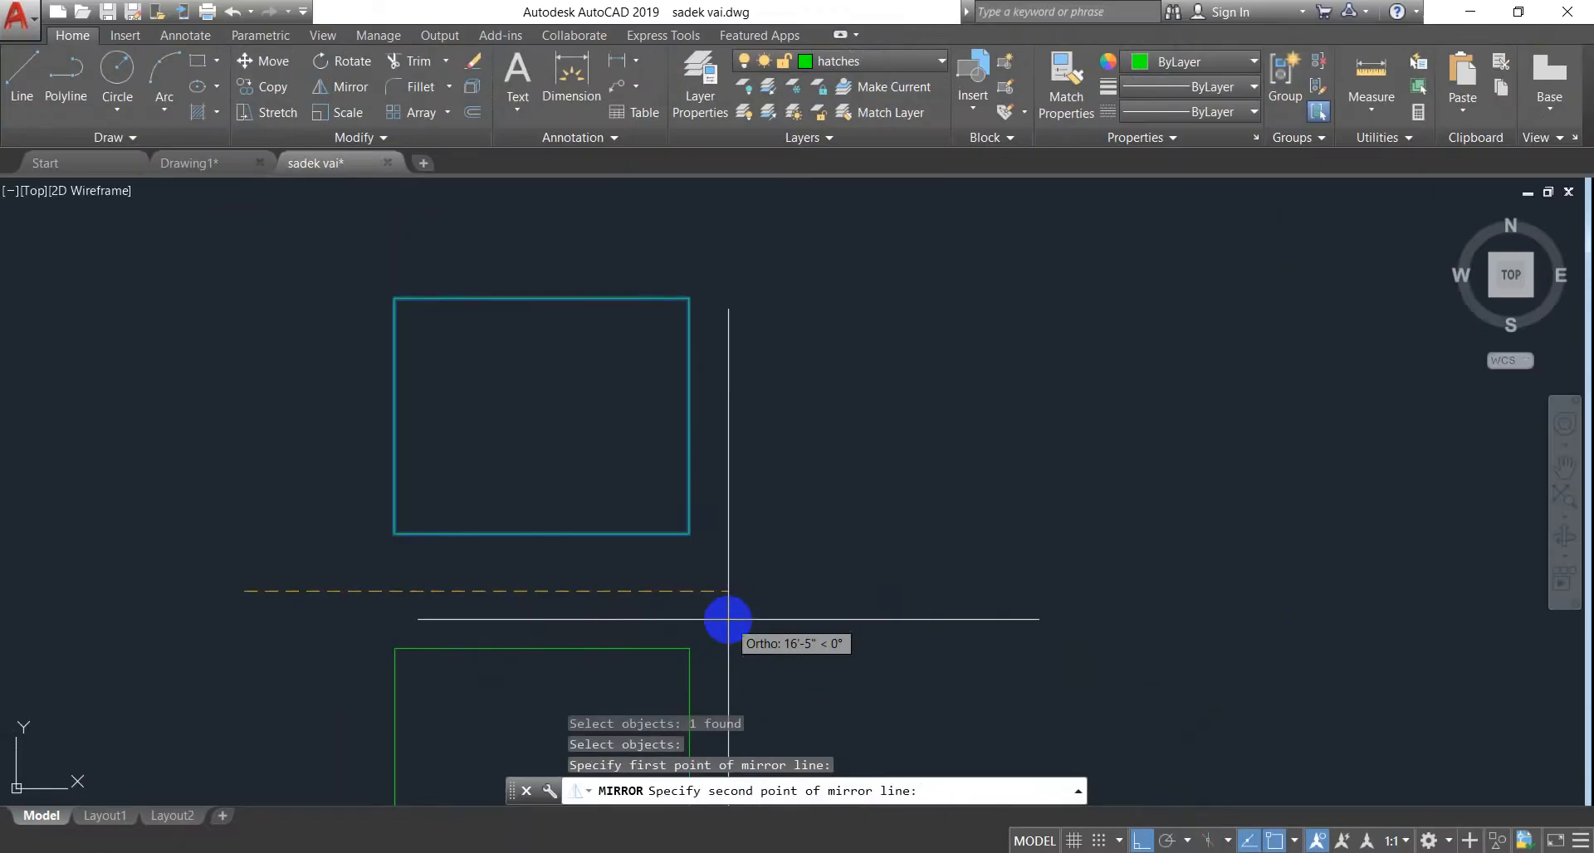
left_click(835, 605)
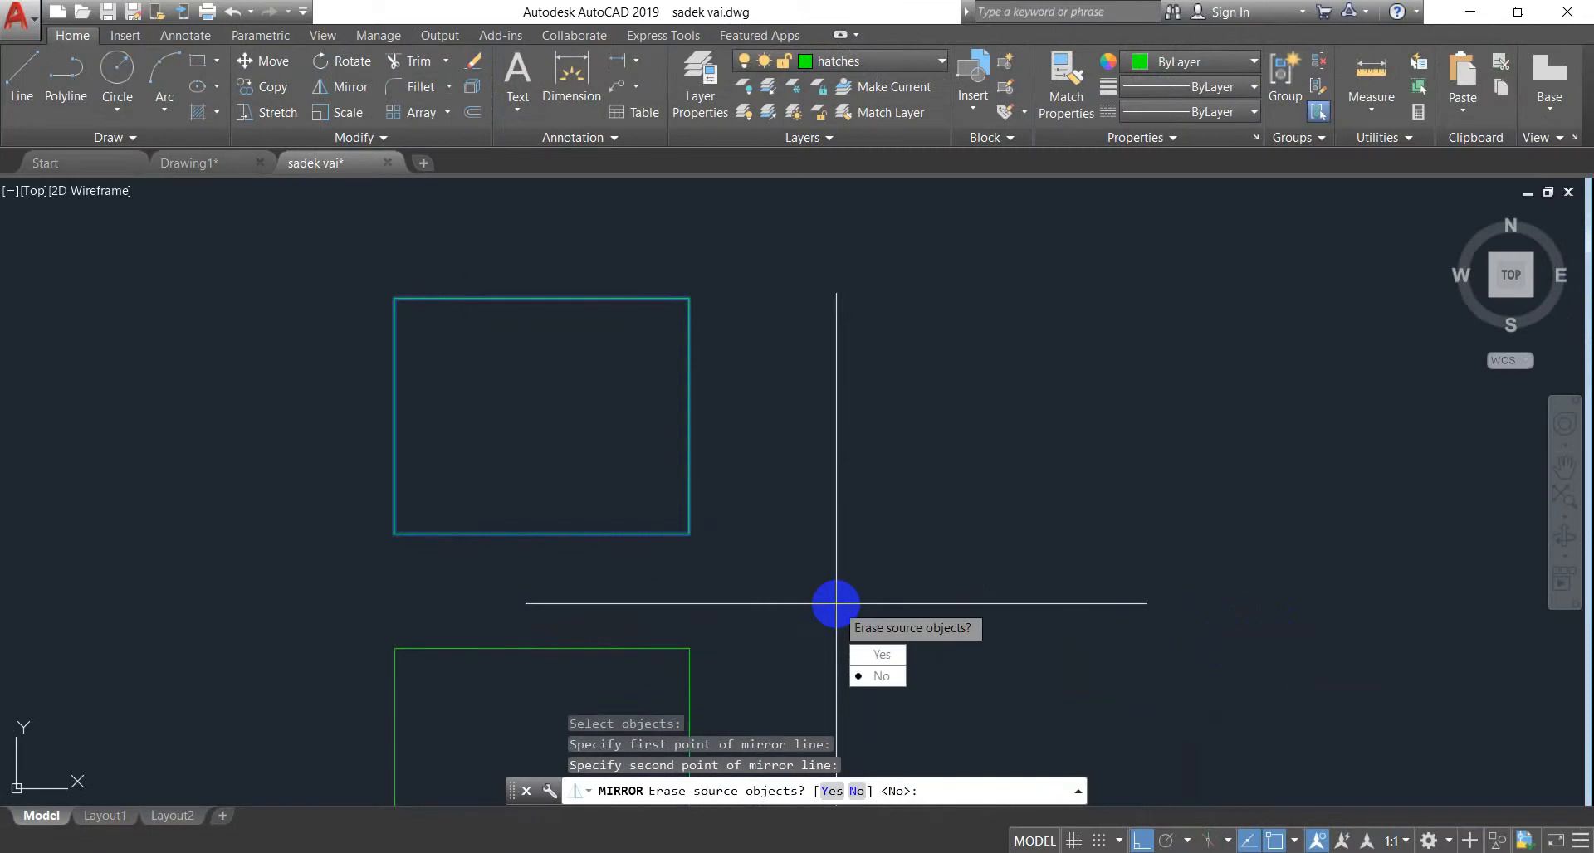
key("Return")
Examine the mirrored rectangle, comparing its size and alignment with the original above it
scroll(729, 634, "down", 5)
middle_click_drag(729, 633, 678, 444)
scroll(644, 465, "up", 2)
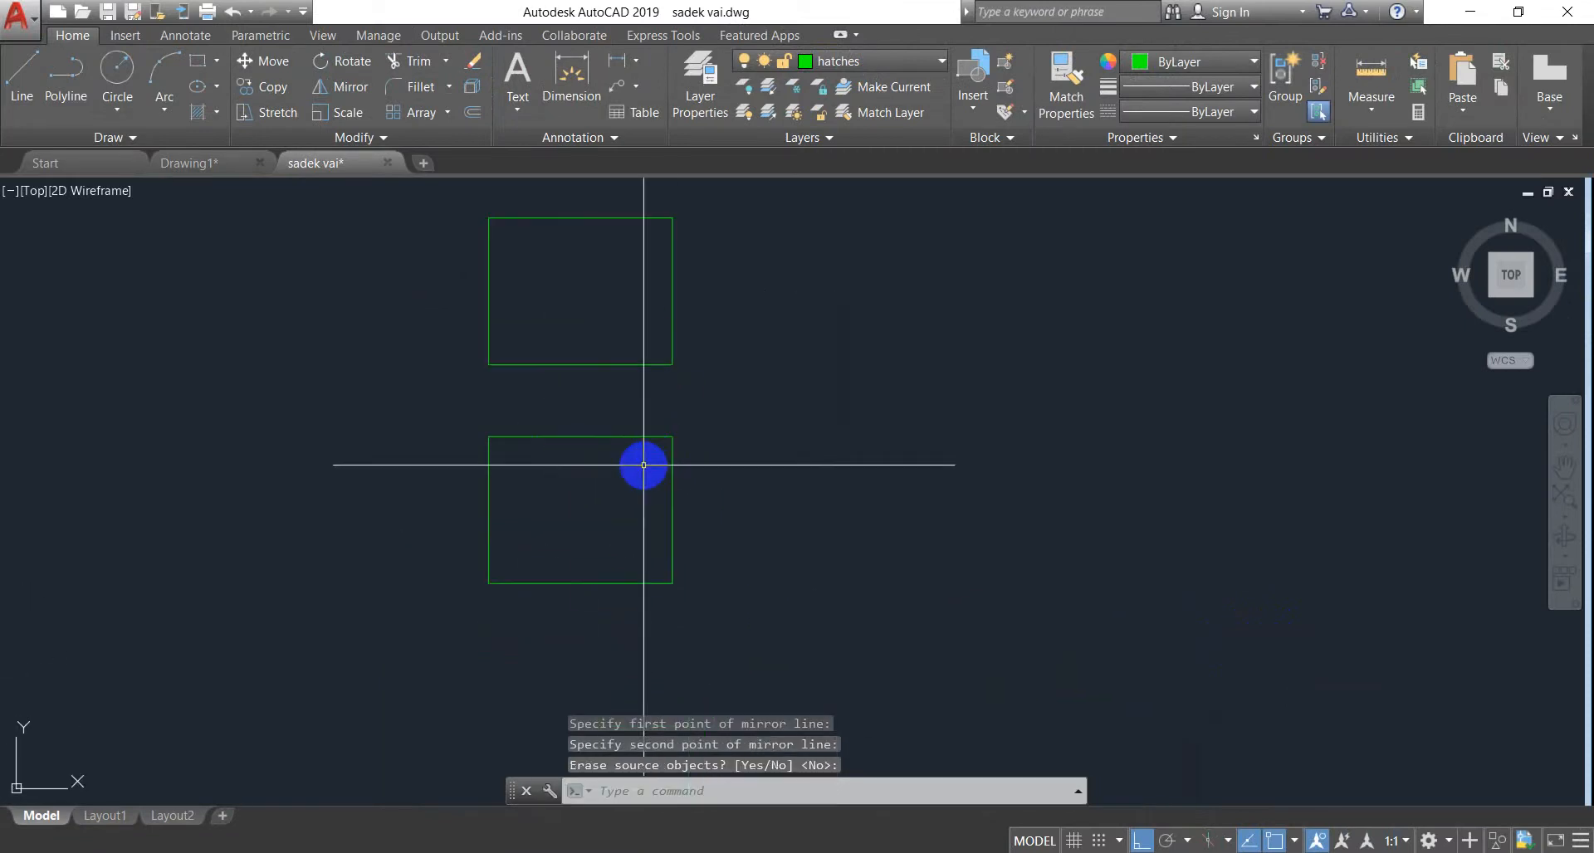
scroll(601, 458, "down", 2)
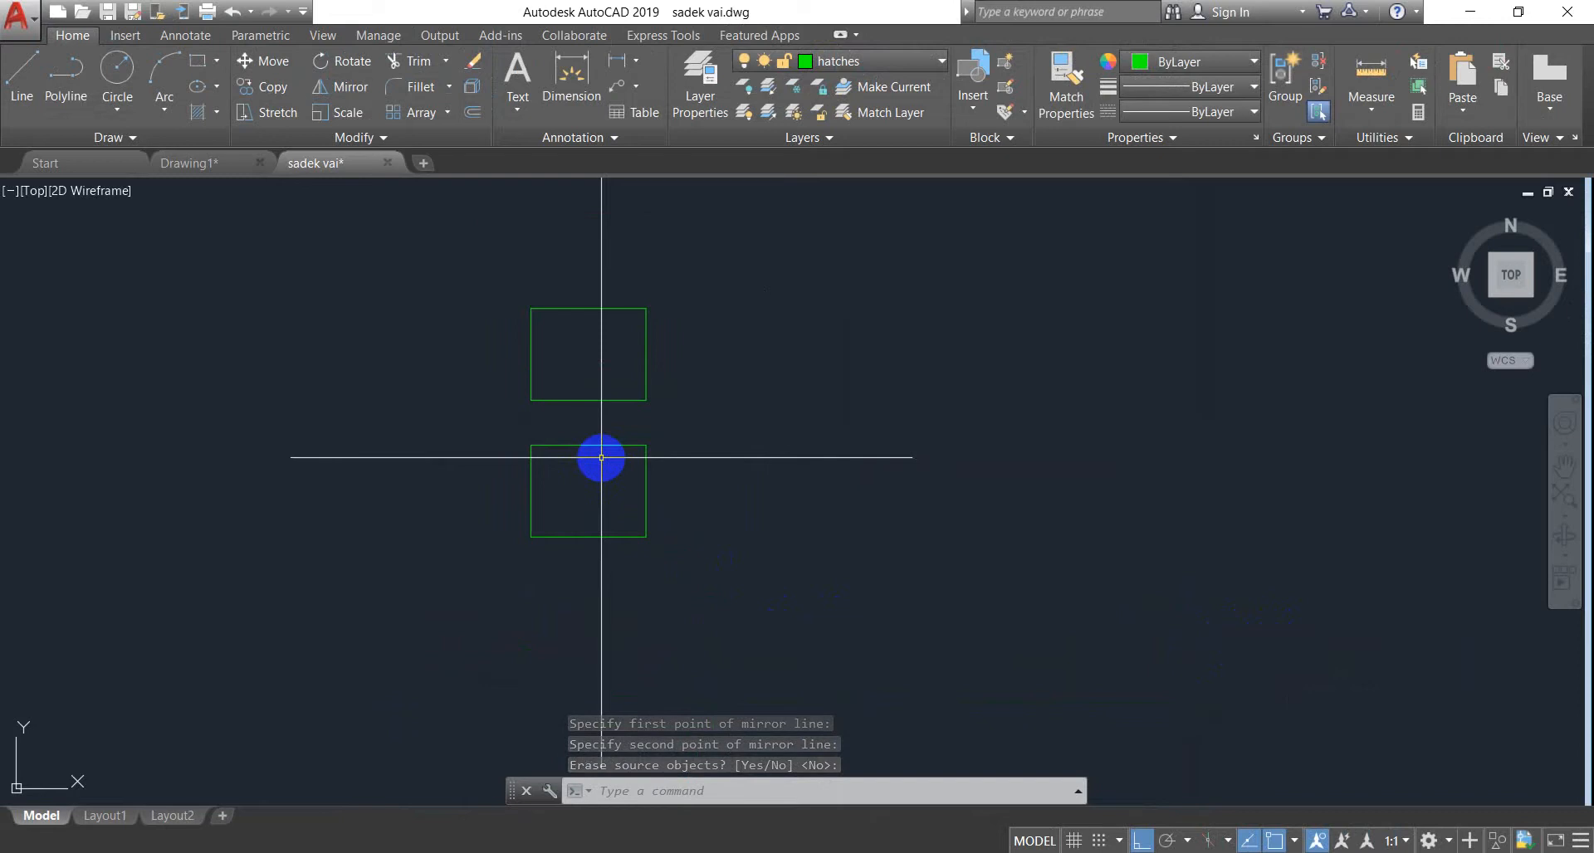
scroll(577, 465, "up", 2)
middle_click_drag(555, 474, 473, 521)
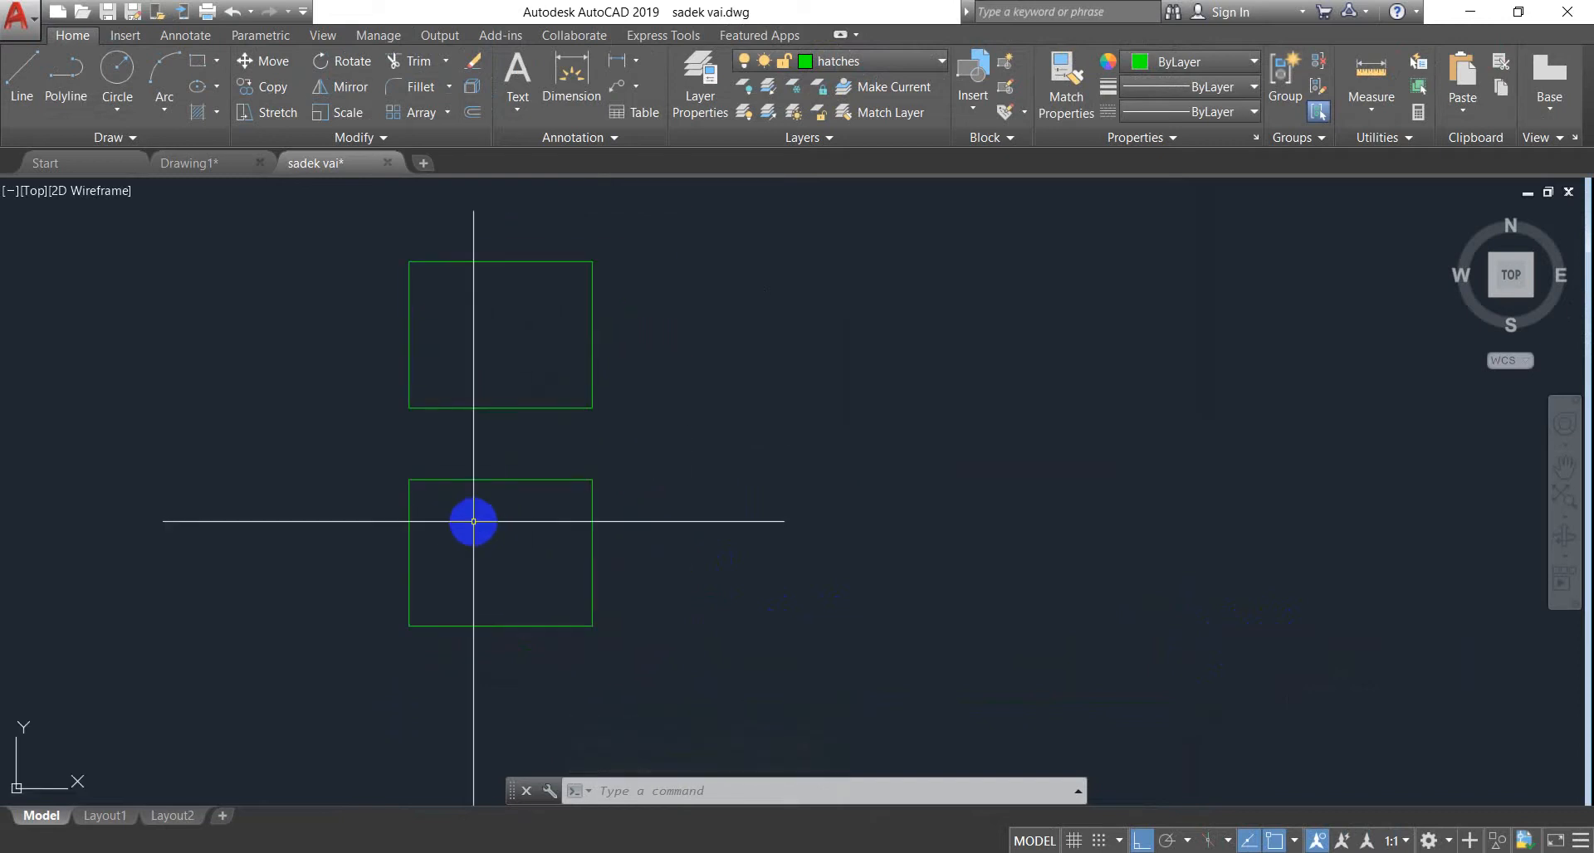
scroll(473, 521, "down", 2)
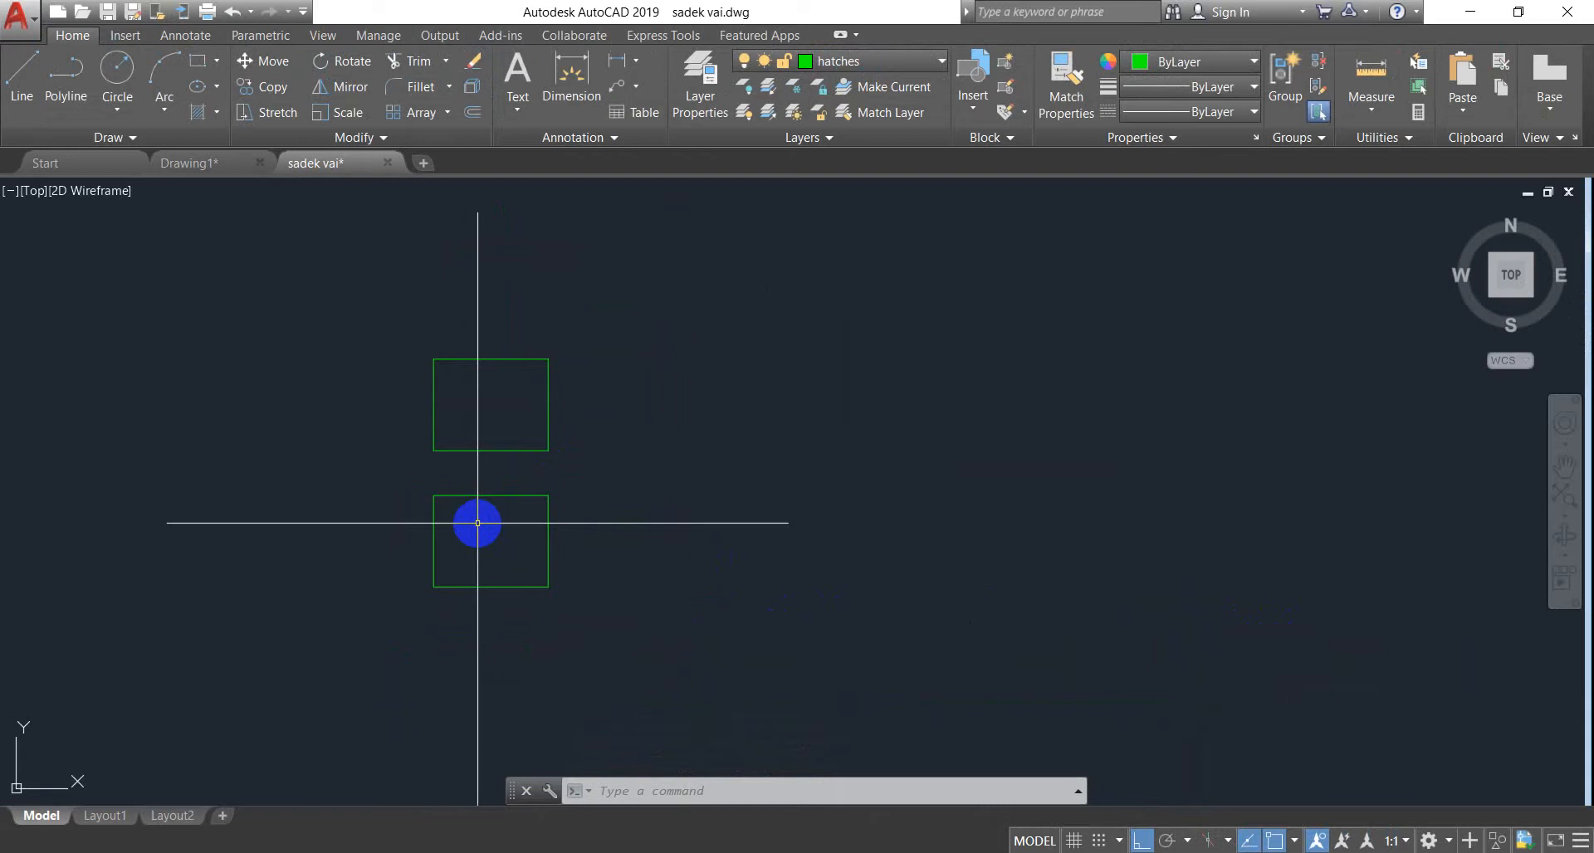
Draw a single horizontal line in the empty area west of the two rectangles
mouse_move(492, 528)
middle_mouse_down()
mouse_move(708, 515)
mouse_move(846, 544)
middle_mouse_up()
scroll(633, 524, "up", 4)
key("Escape")
key("Escape")
key("Escape")
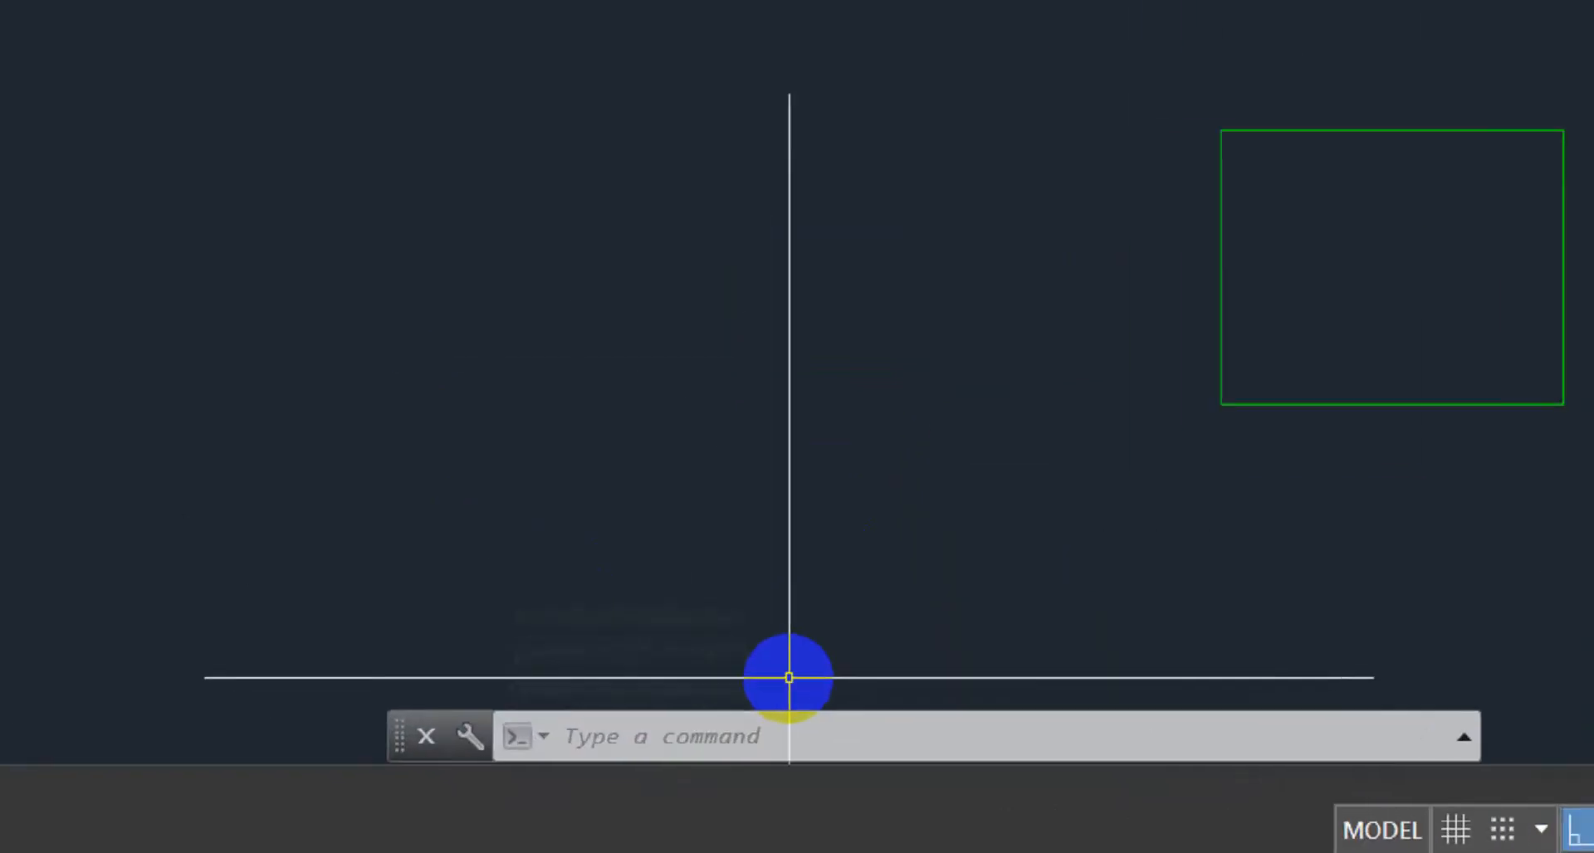
type("L")
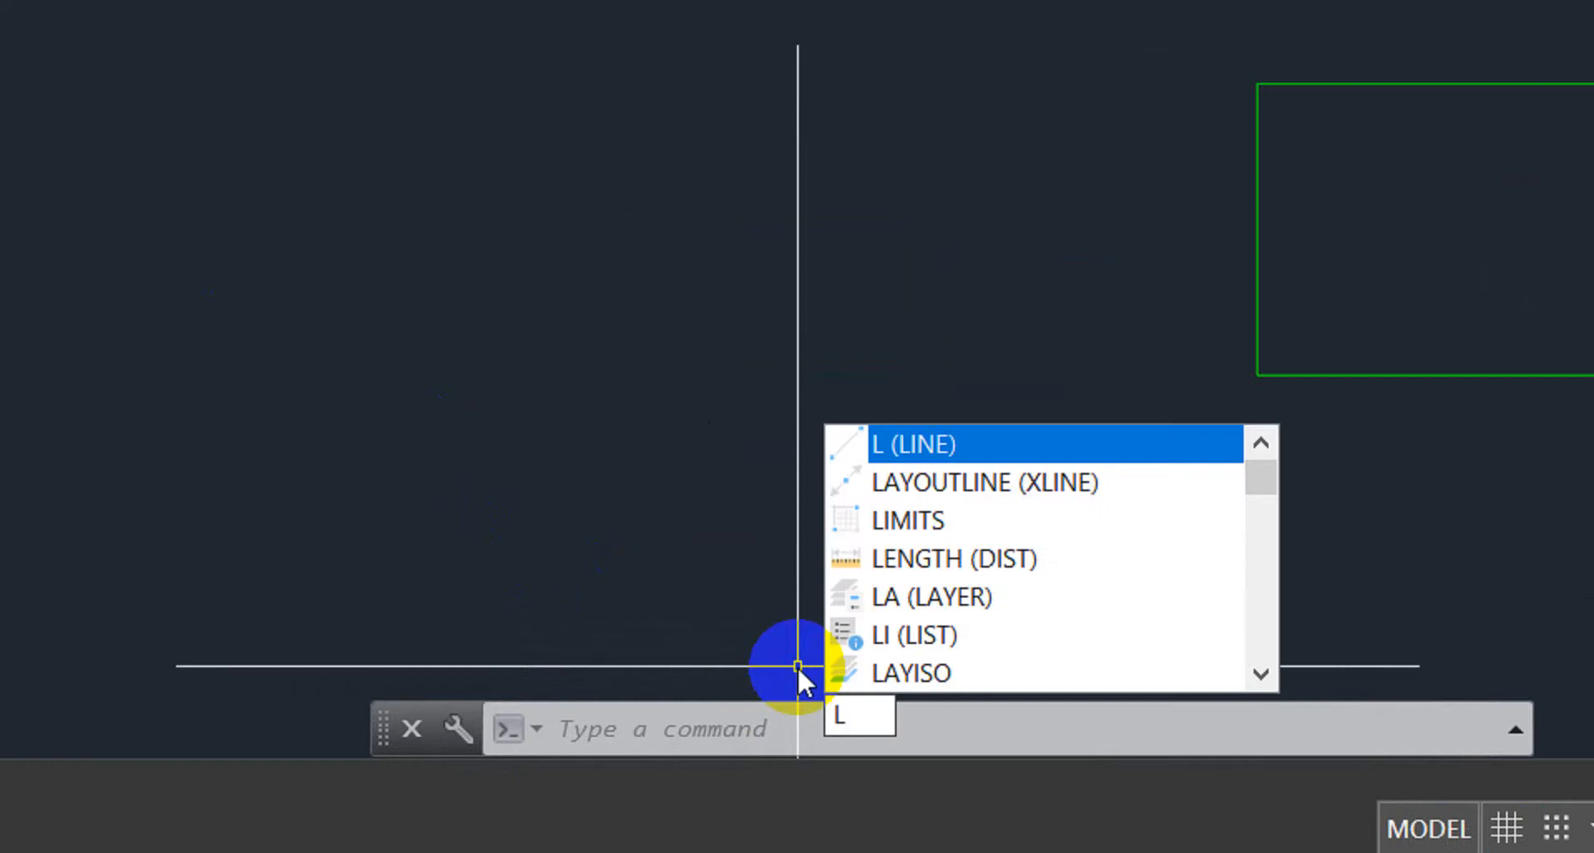
key("Return")
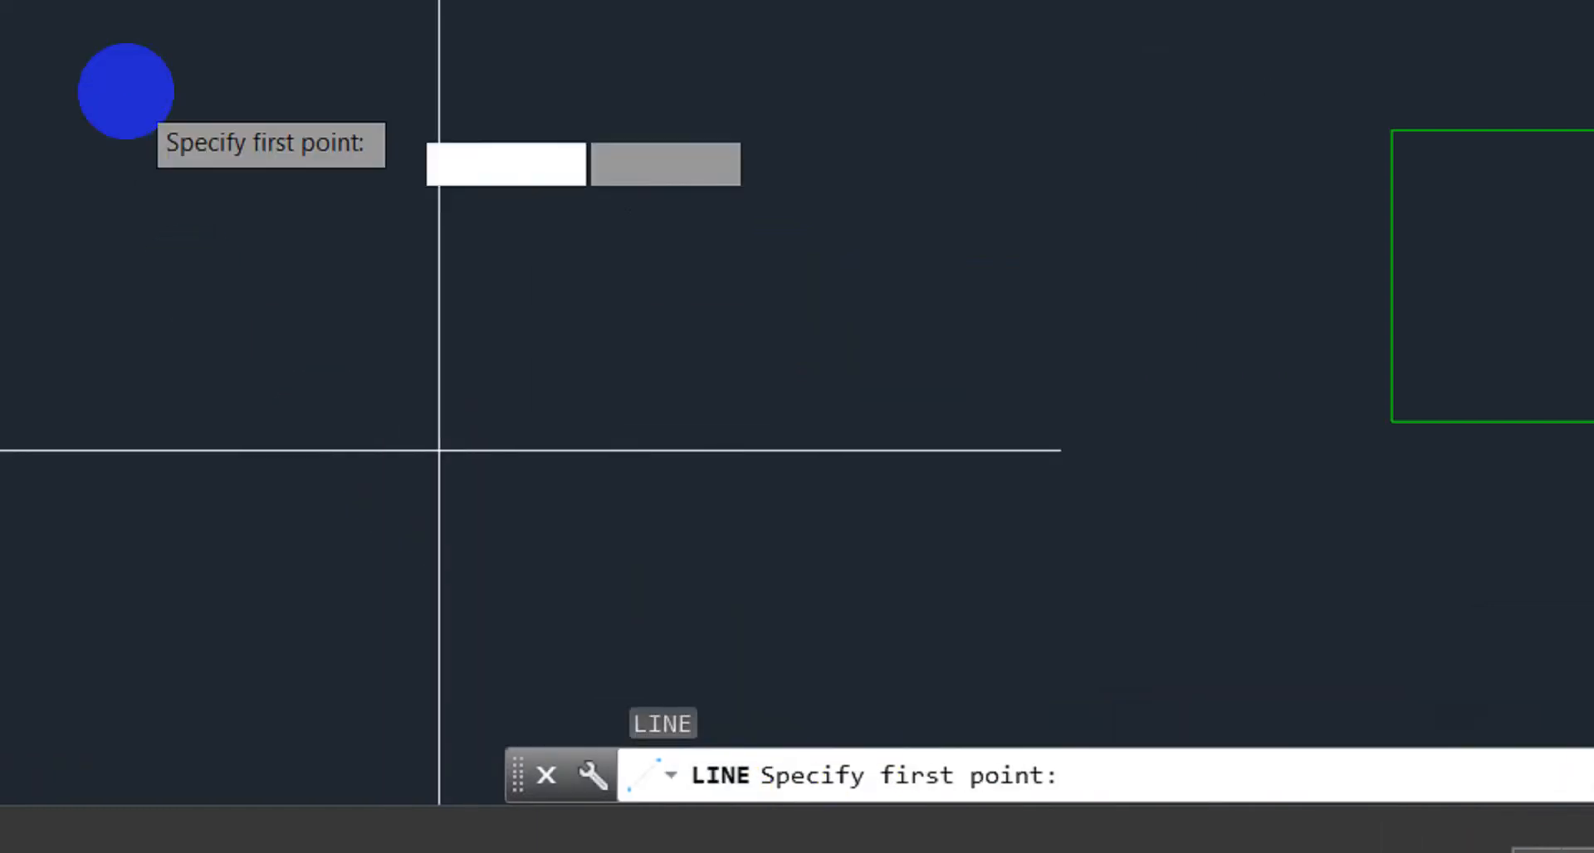
left_click(314, 210)
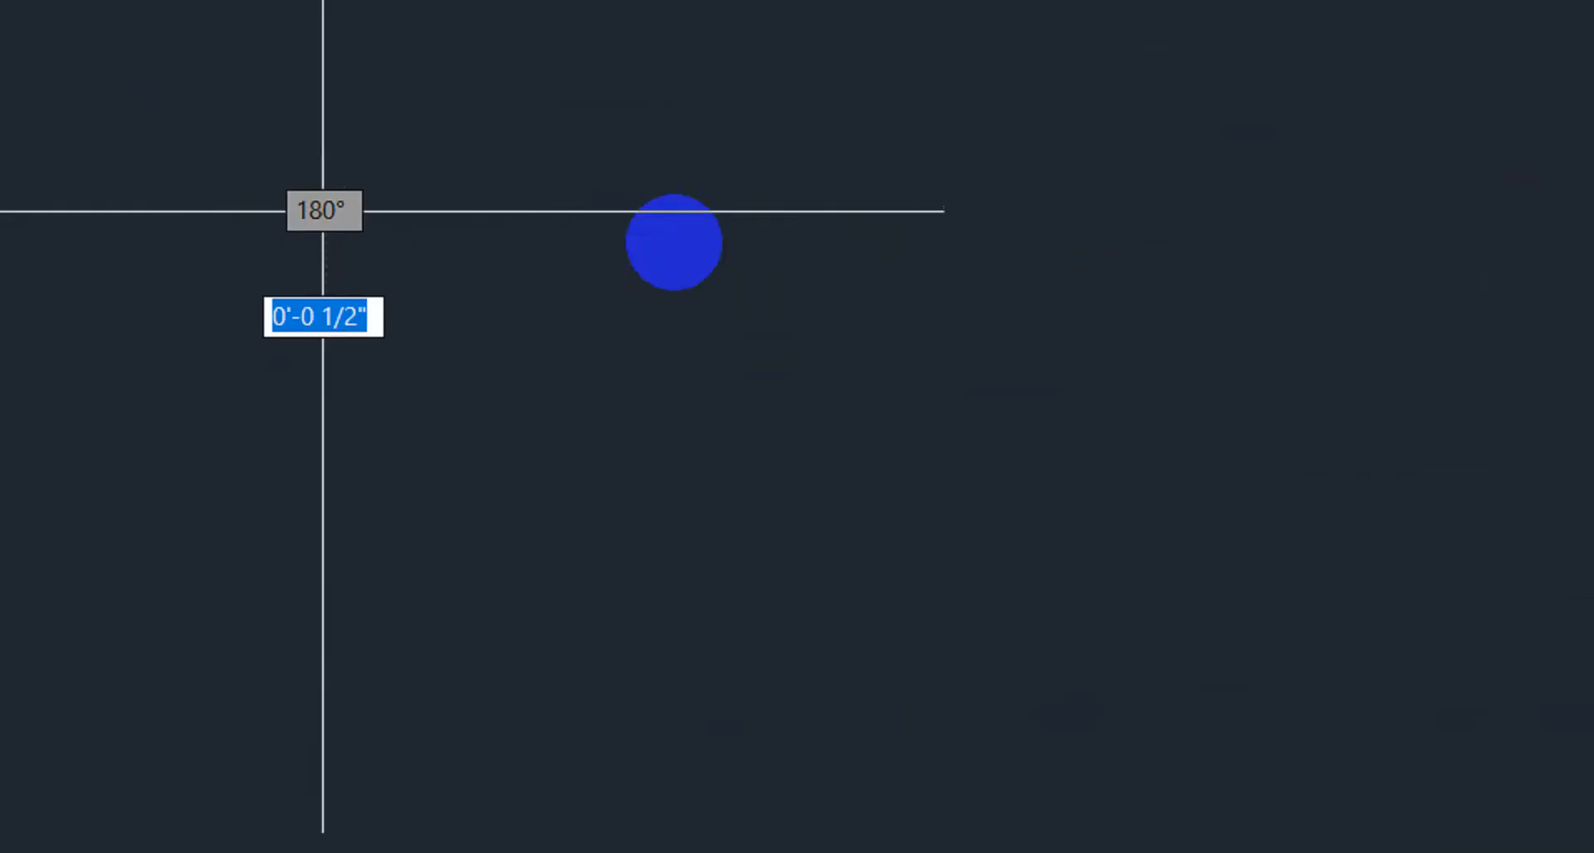
left_click(1315, 242)
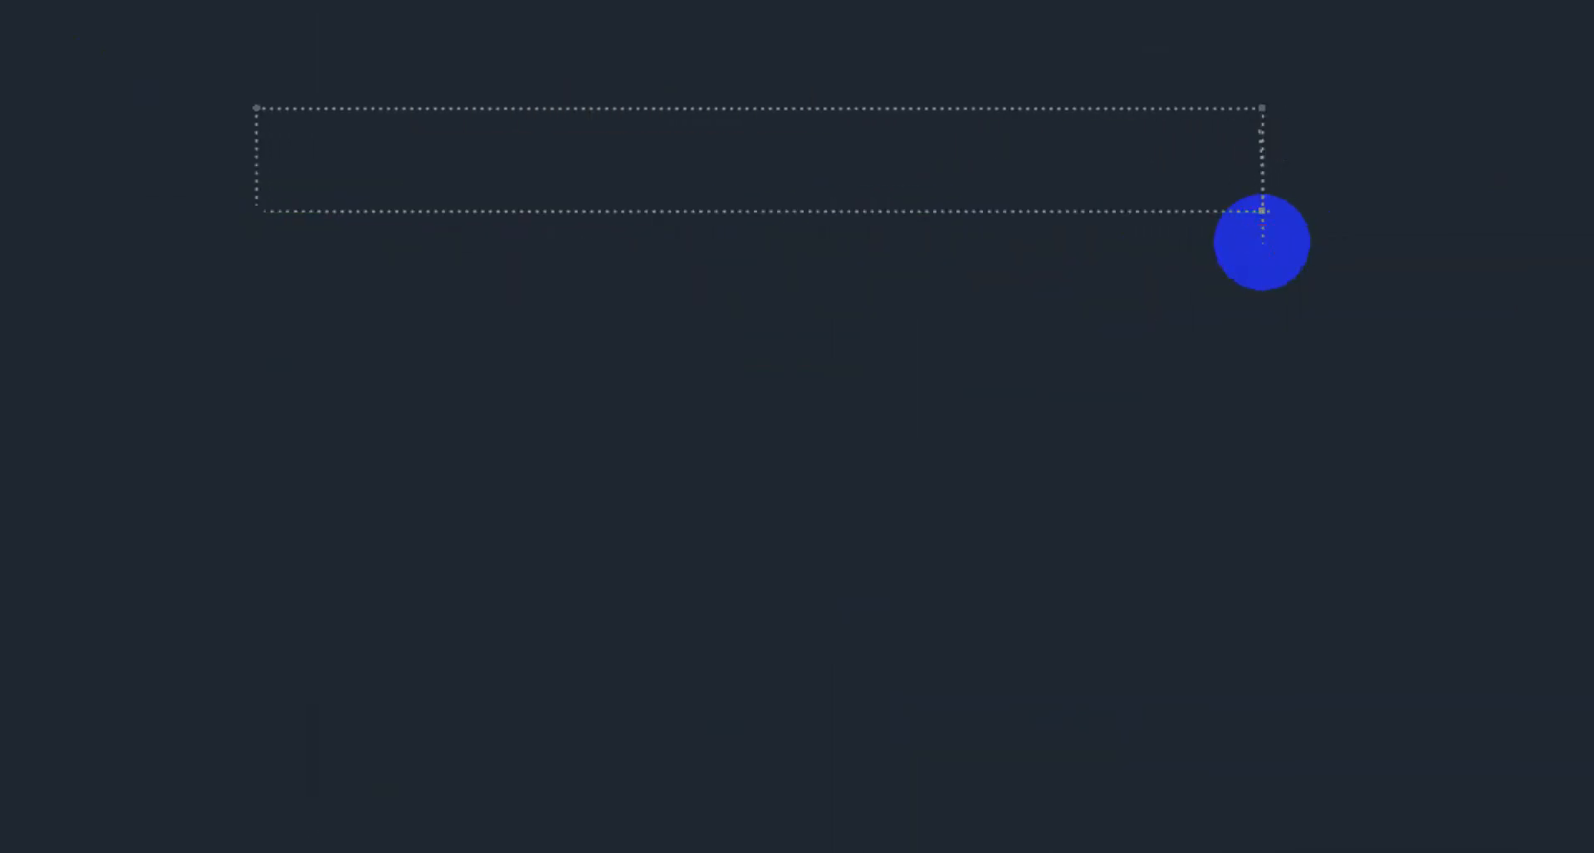
key("Return")
key("Return")
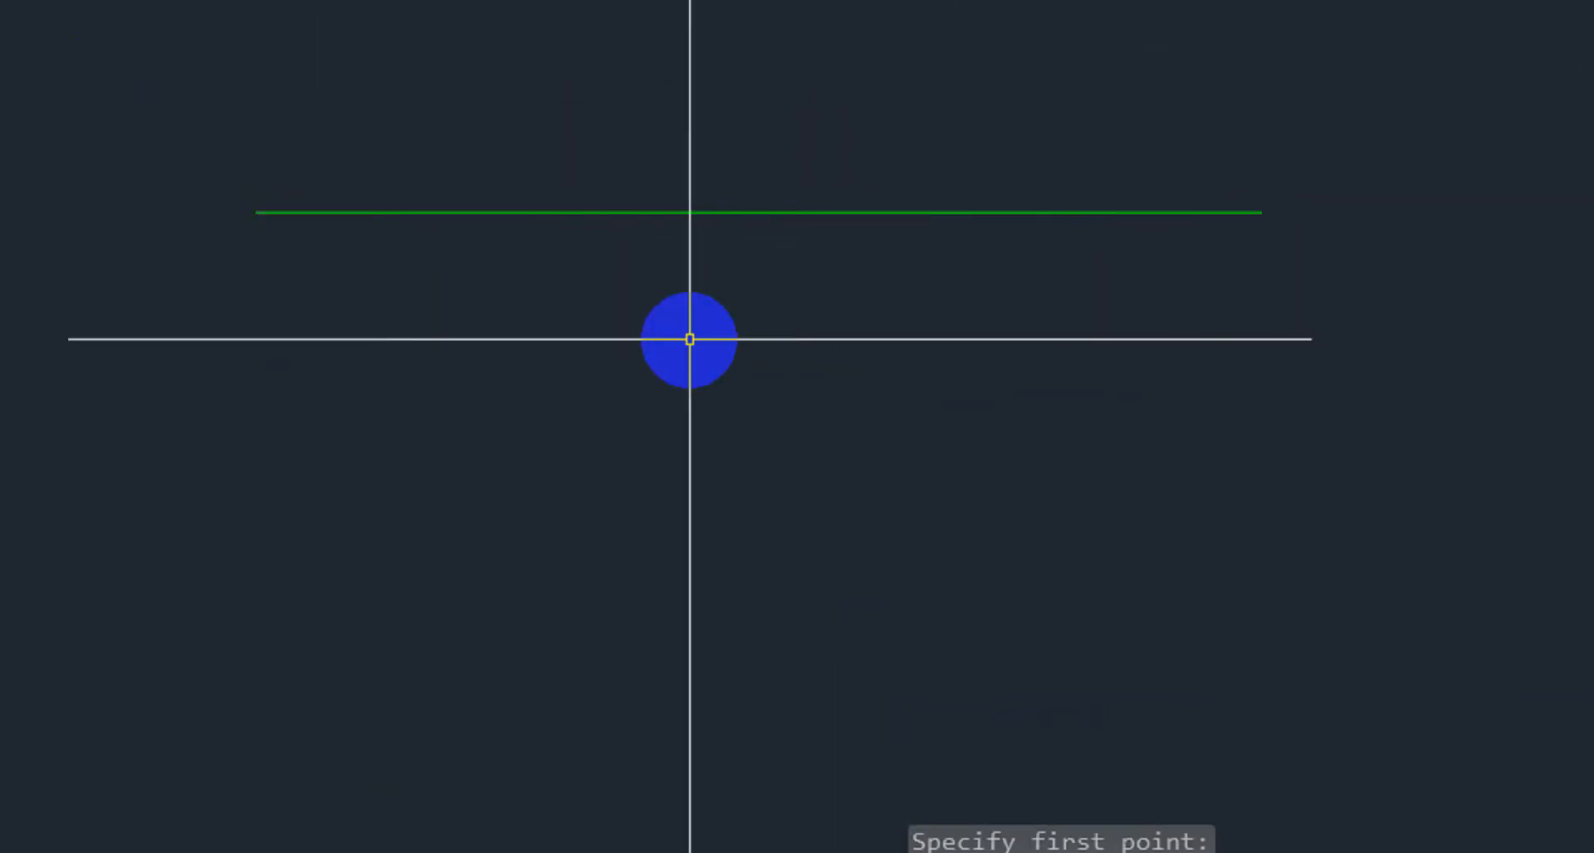
scroll(686, 338, "up", 2)
scroll(689, 297, "down", 2)
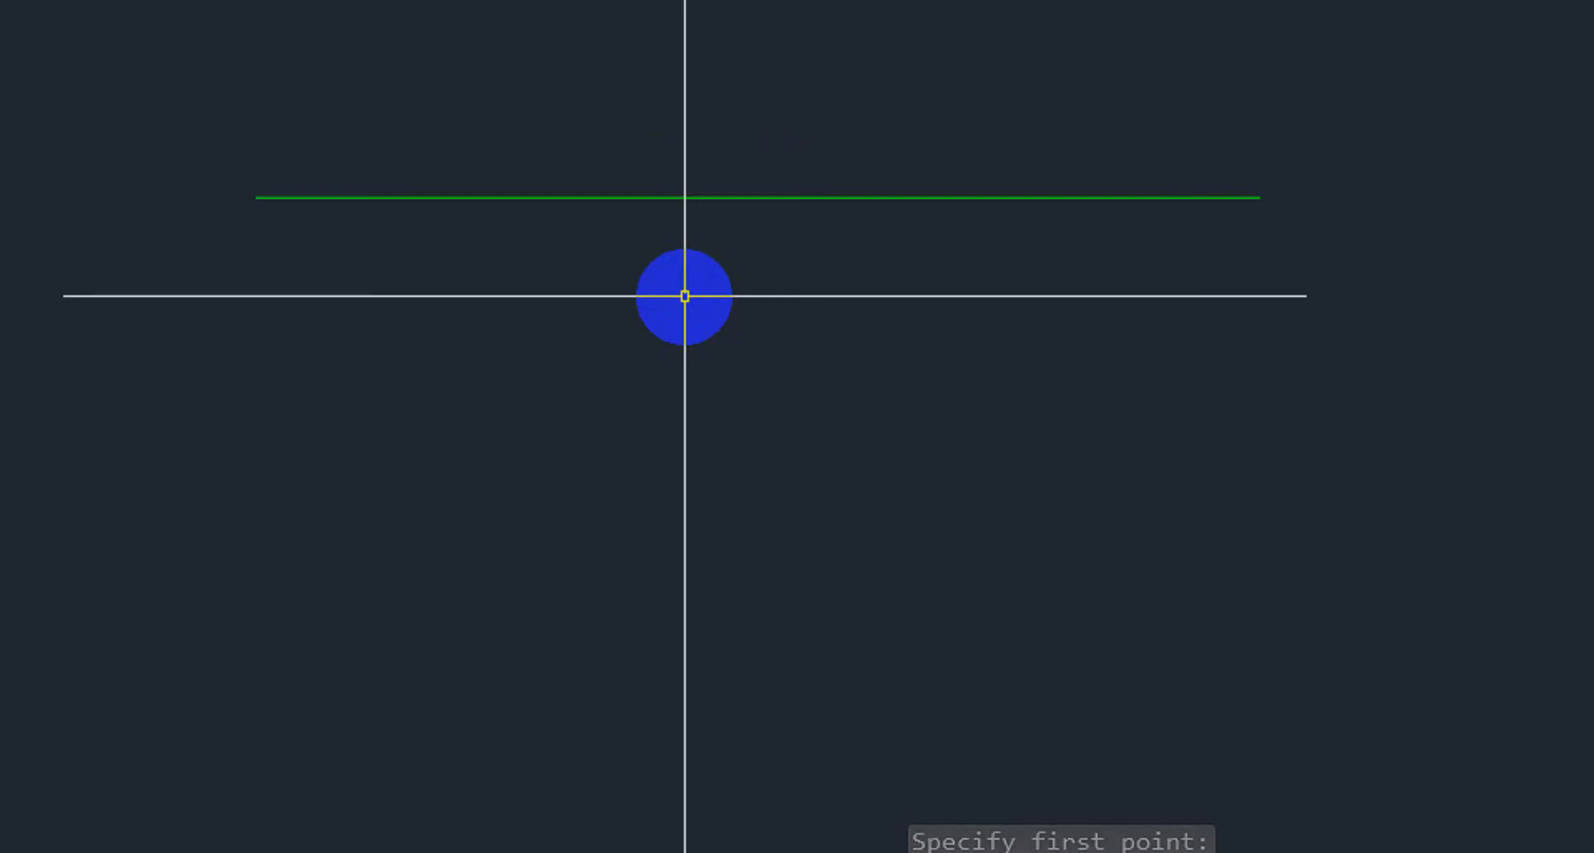
scroll(470, 256, "up", 2)
middle_click_drag(470, 256, 576, 335)
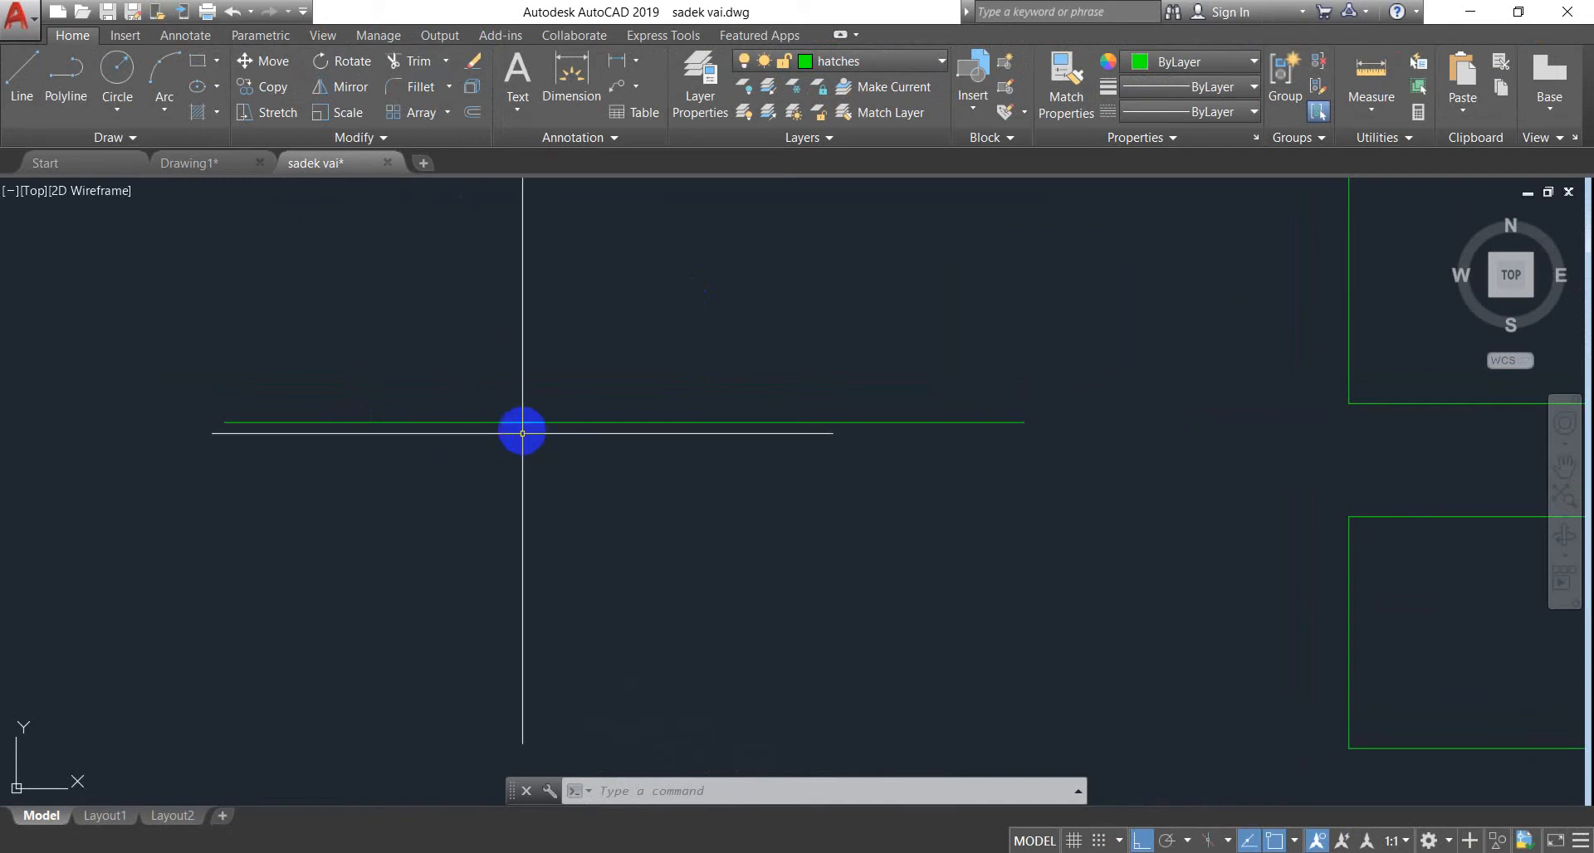
left_click(378, 138)
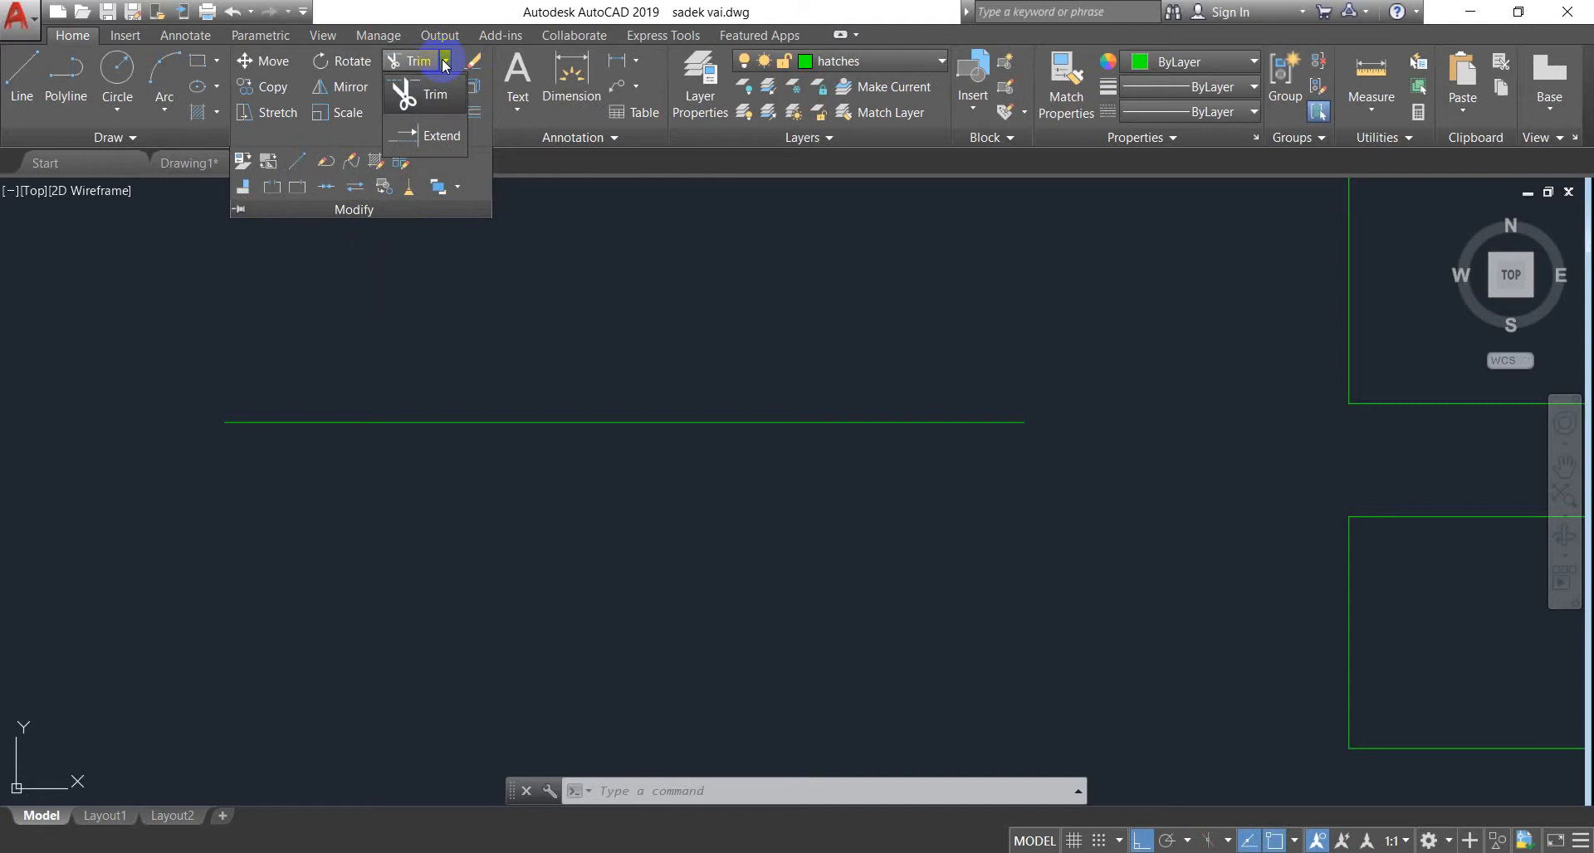
left_click(449, 88)
left_click(449, 88)
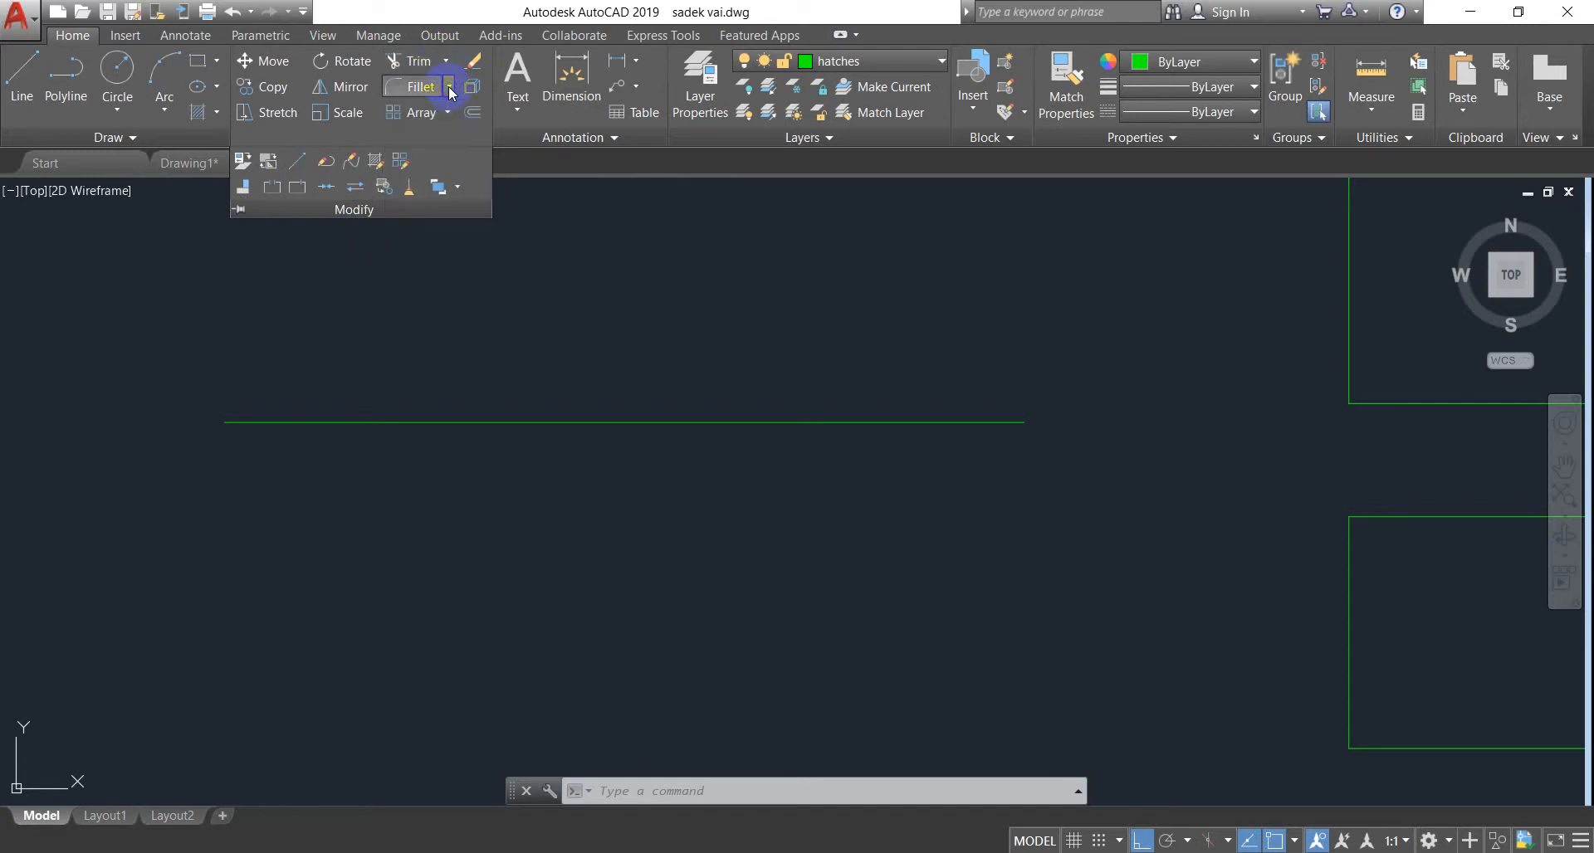
left_click(449, 112)
left_click(450, 112)
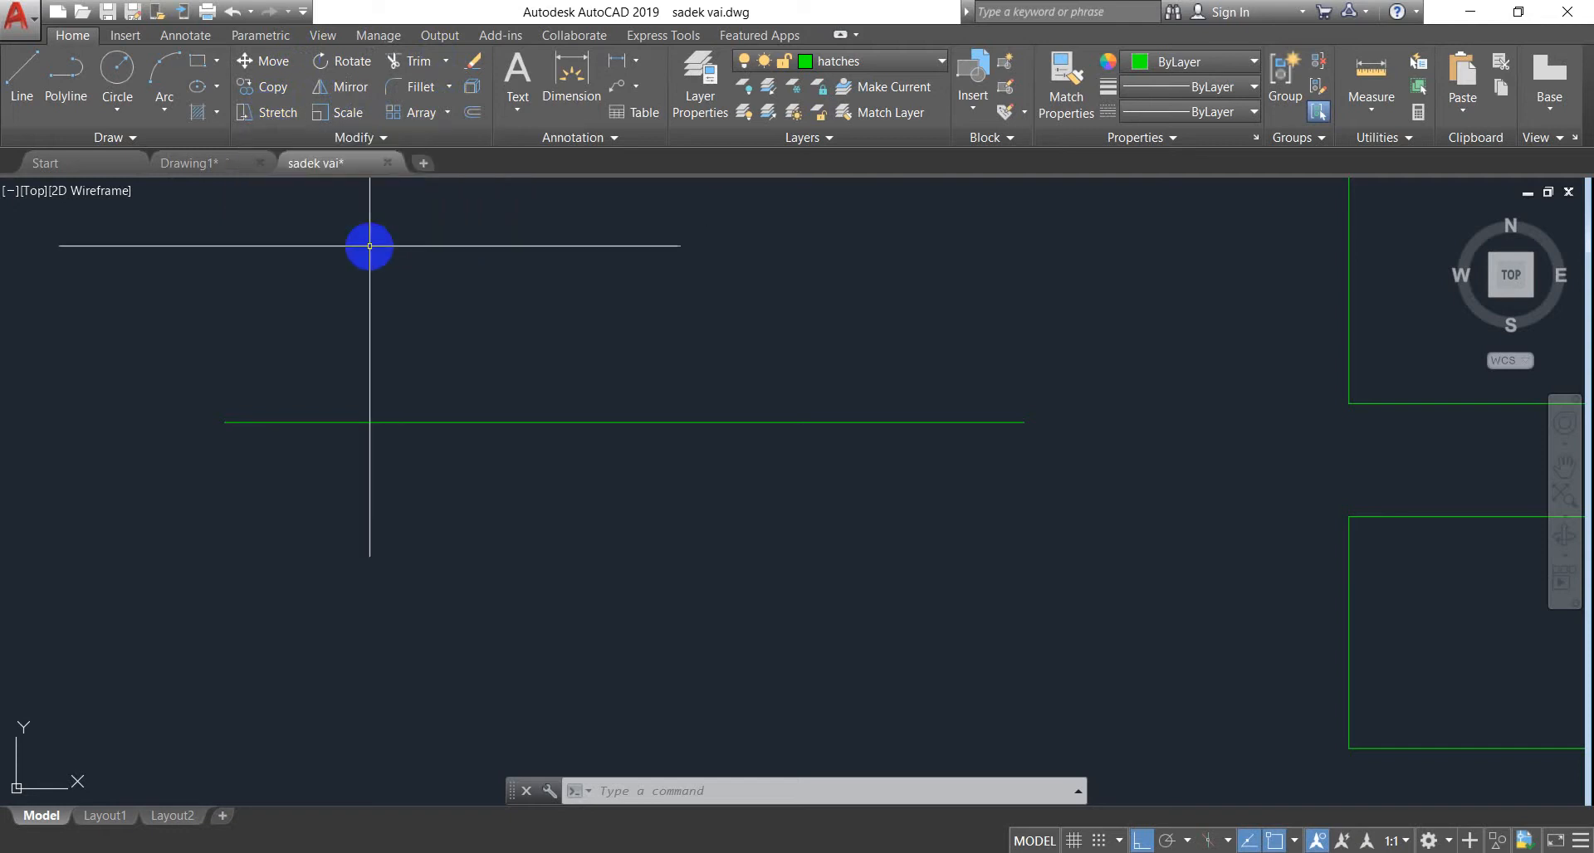
left_click(130, 139)
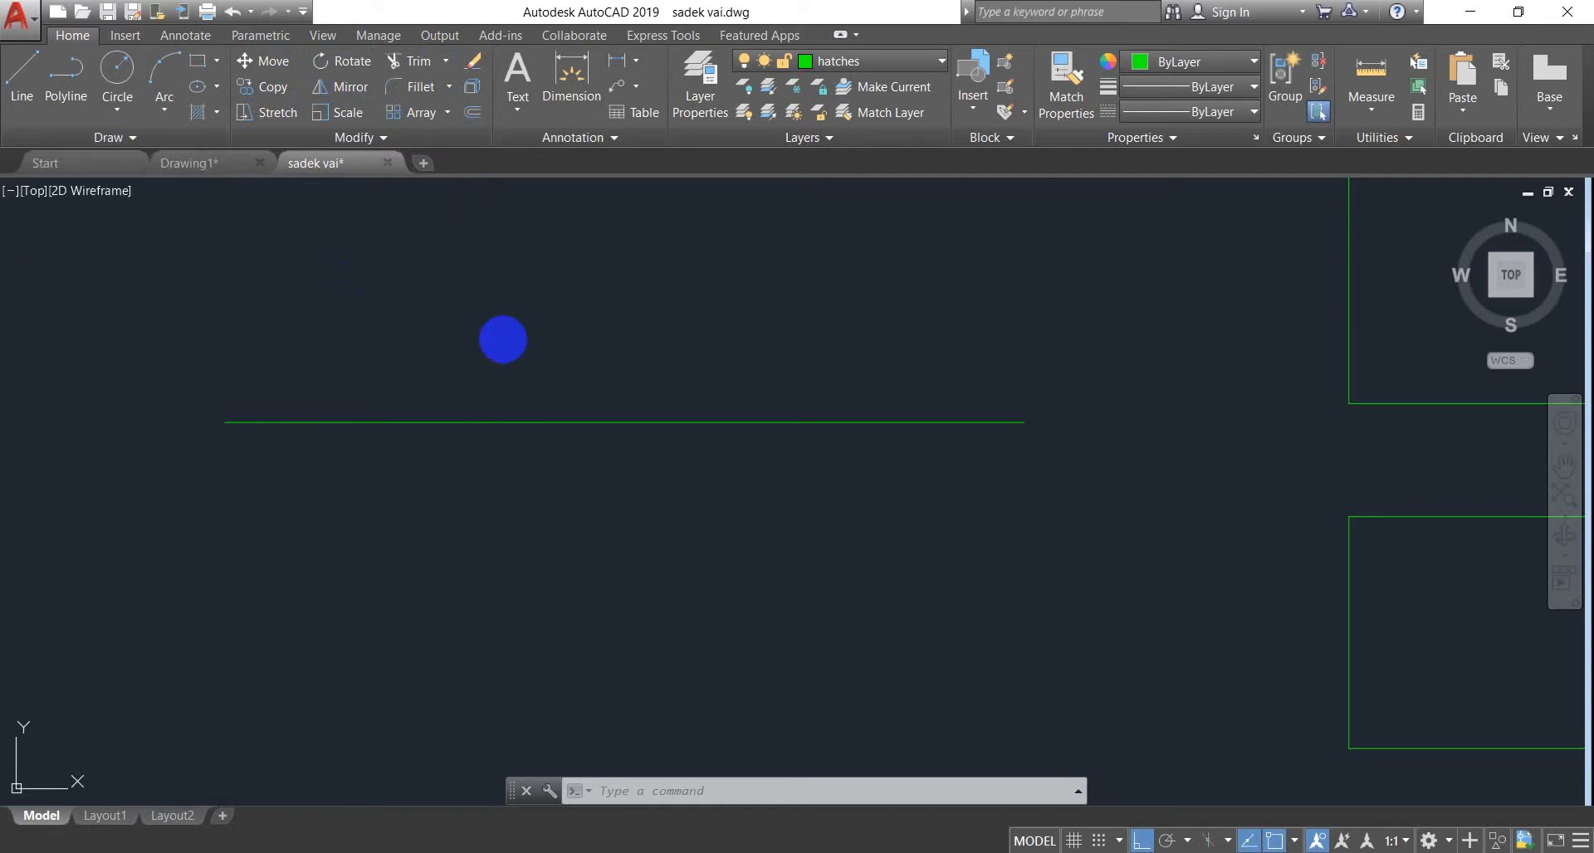
key("Escape")
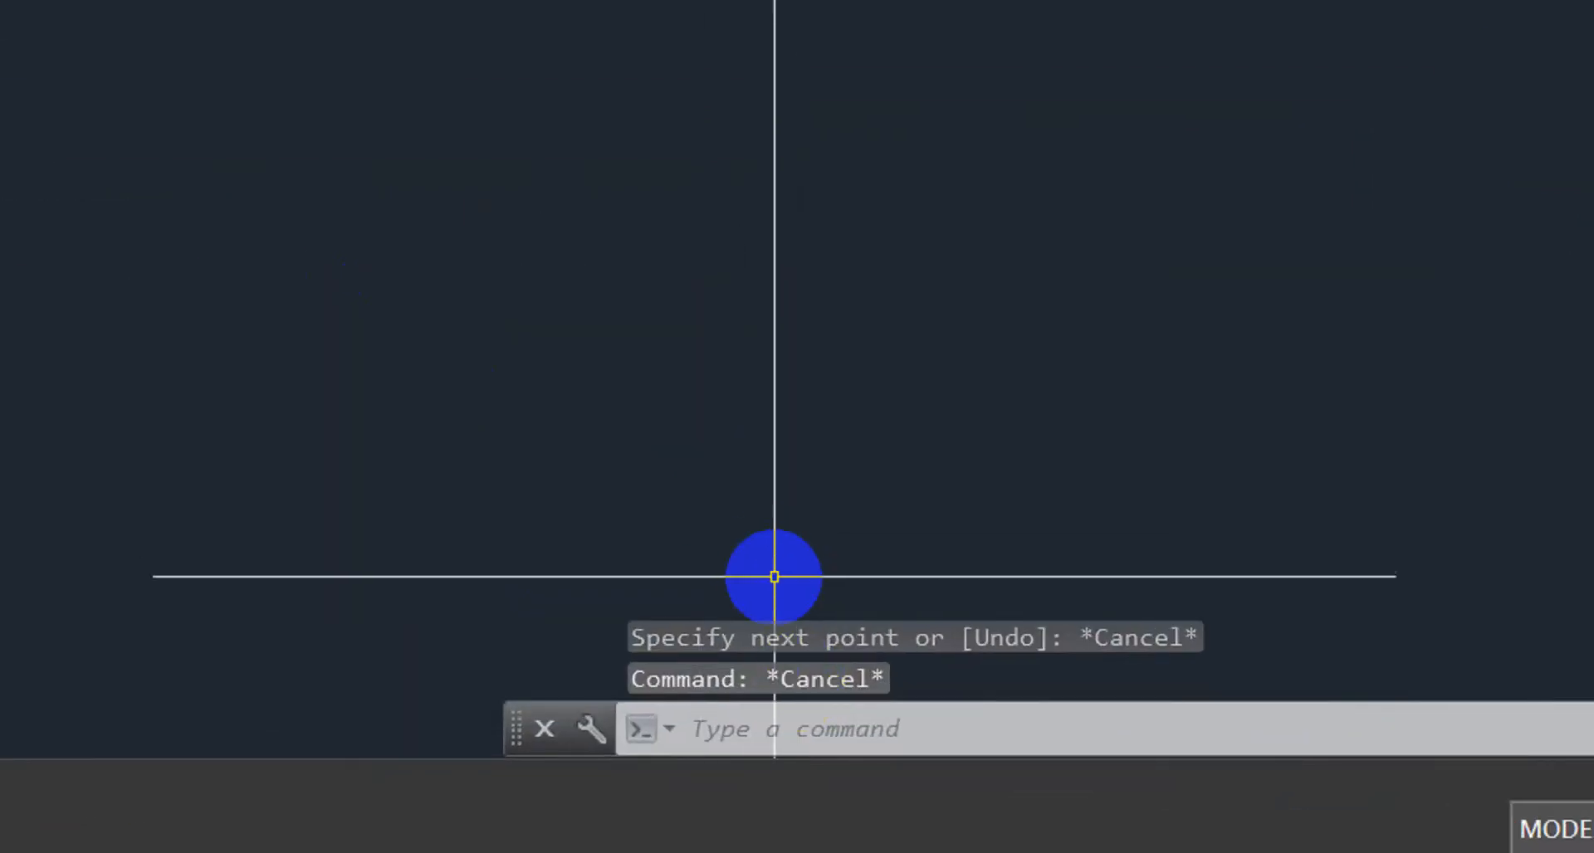
Divide the horizontal line into 6 equal segments with the Divide command
type("di")
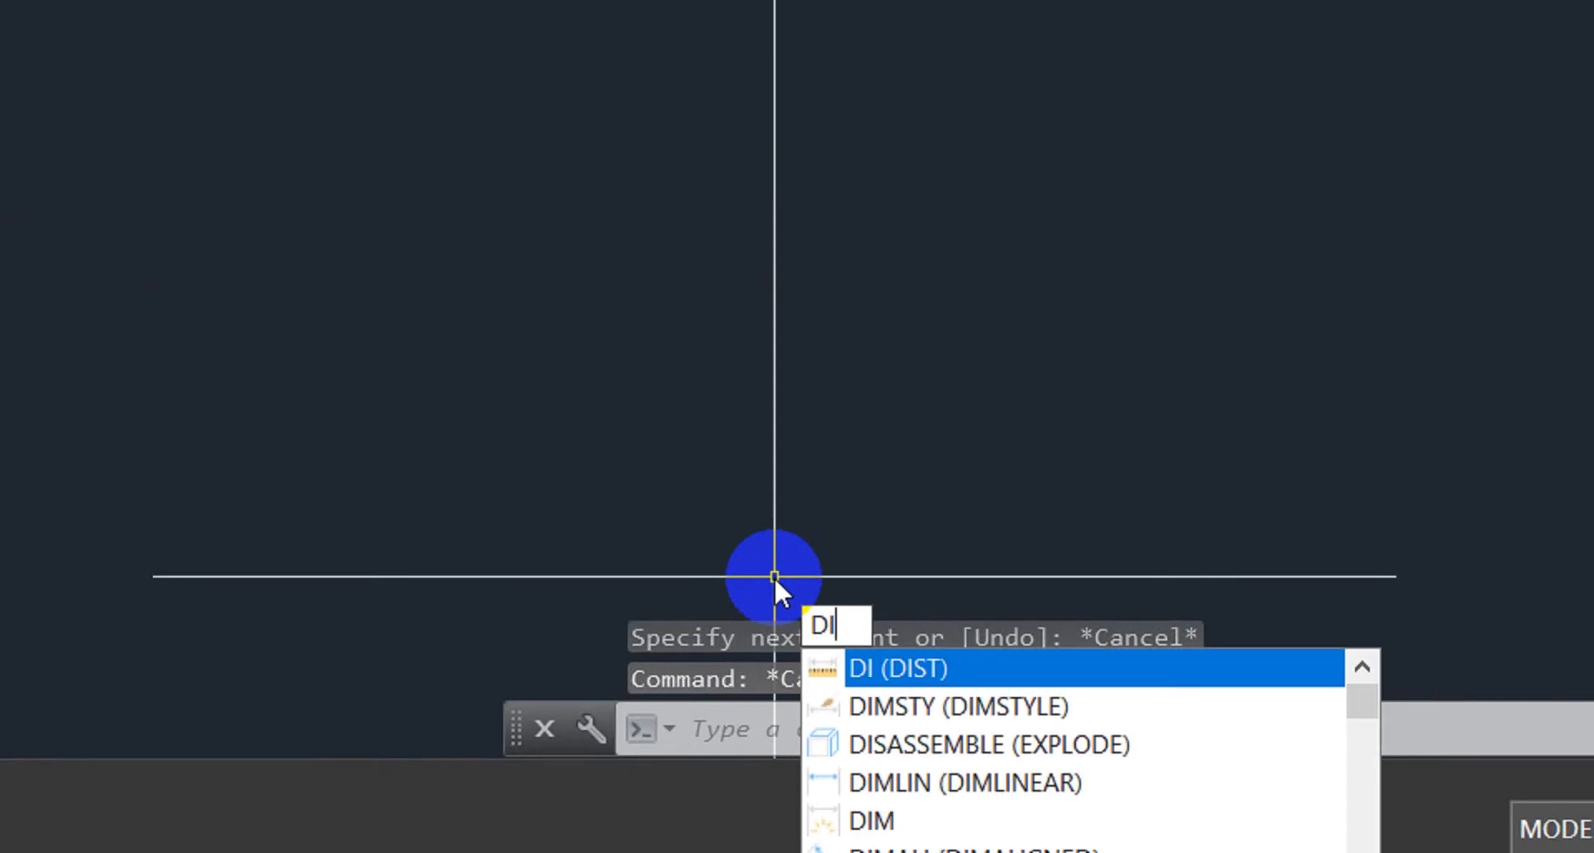
type("v")
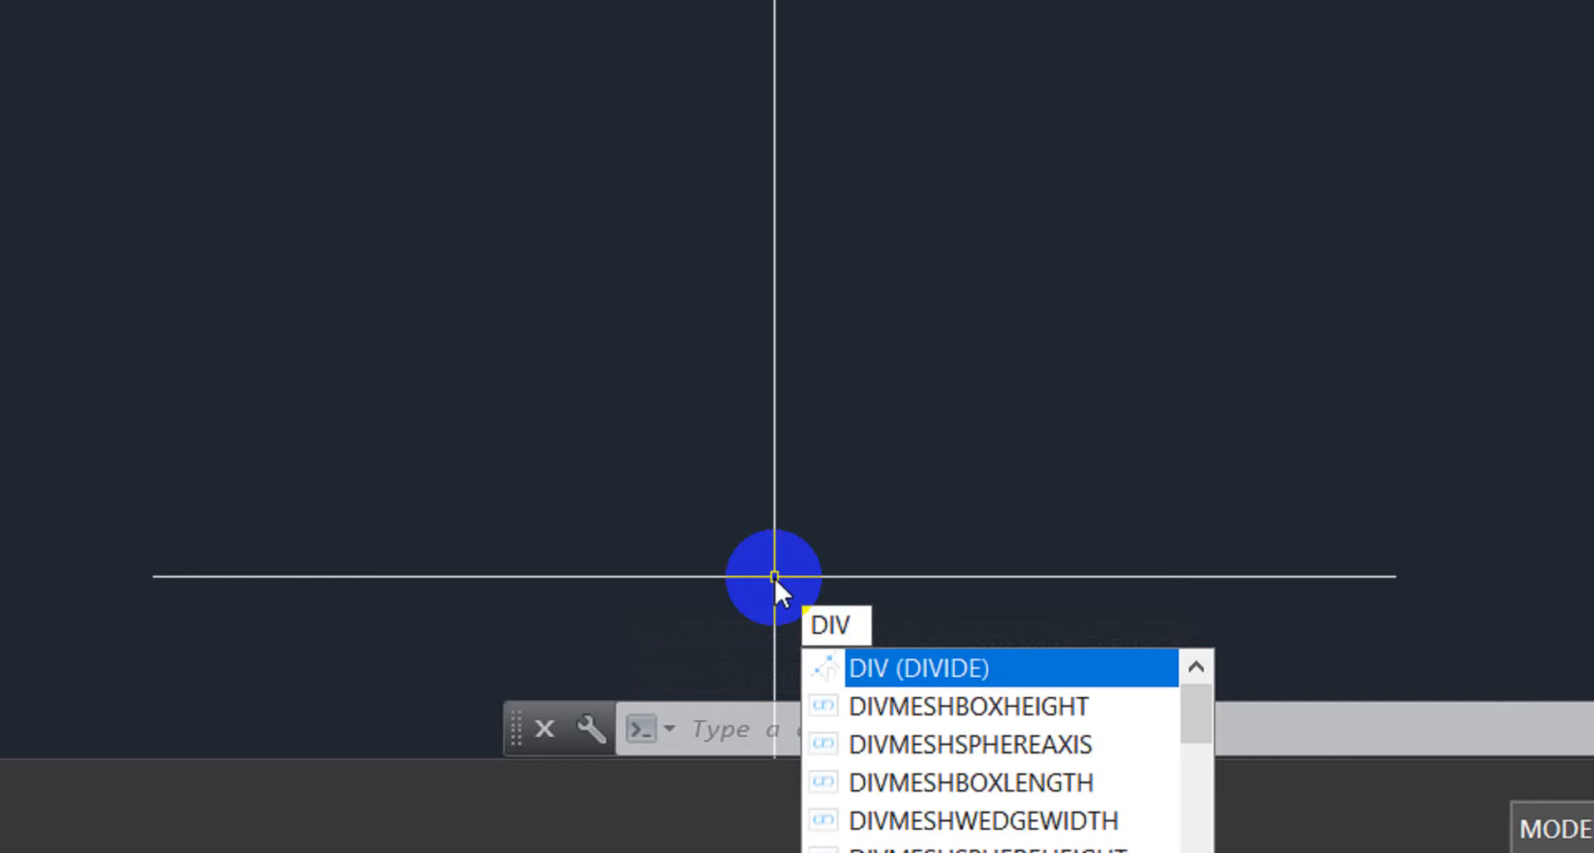
key("Return")
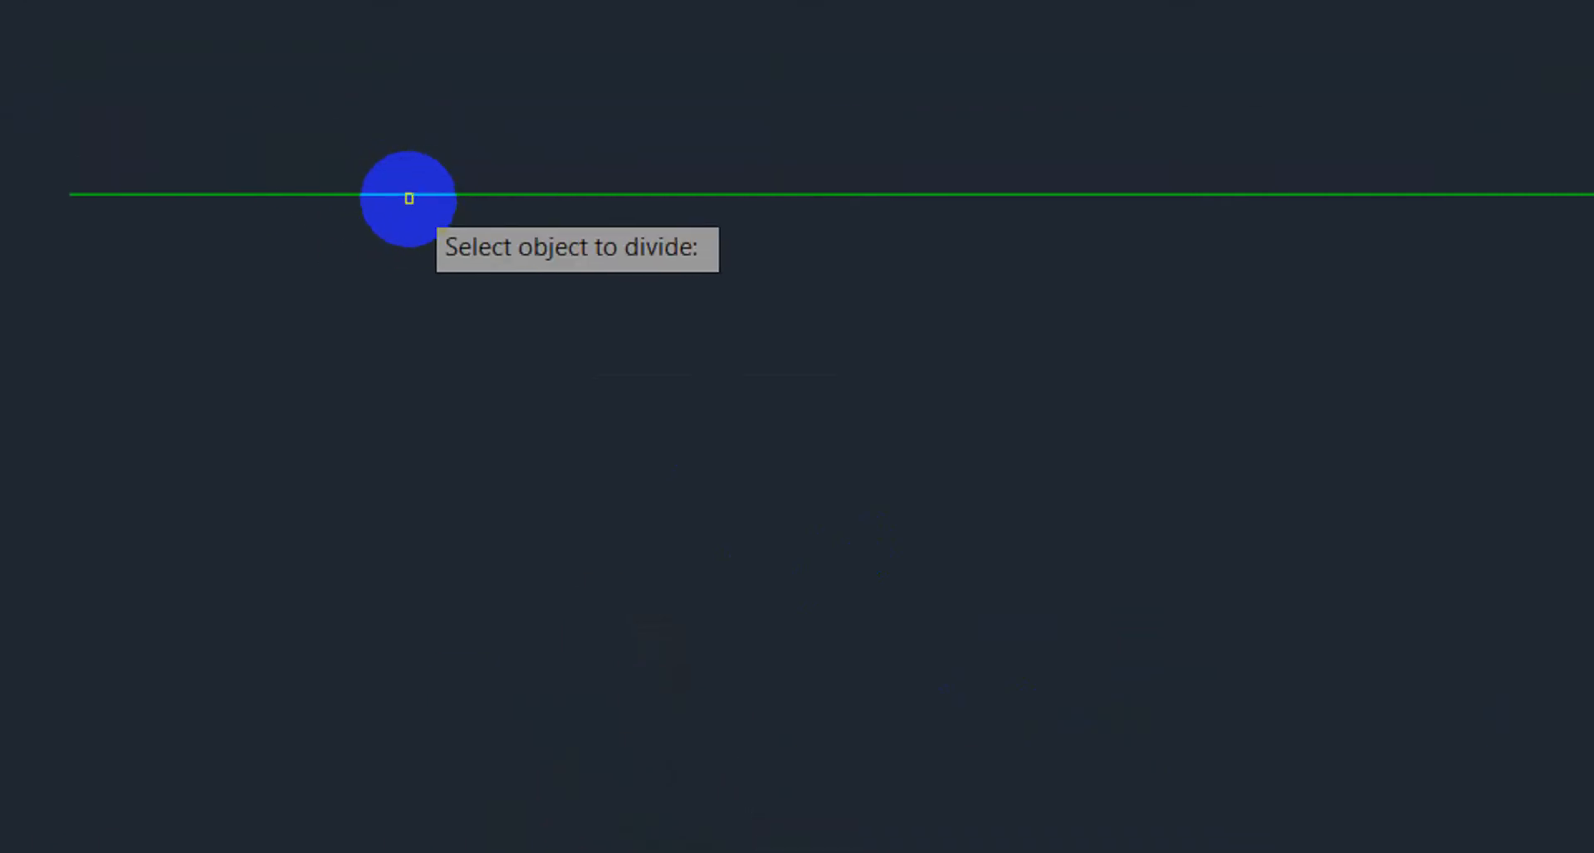
left_click(393, 171)
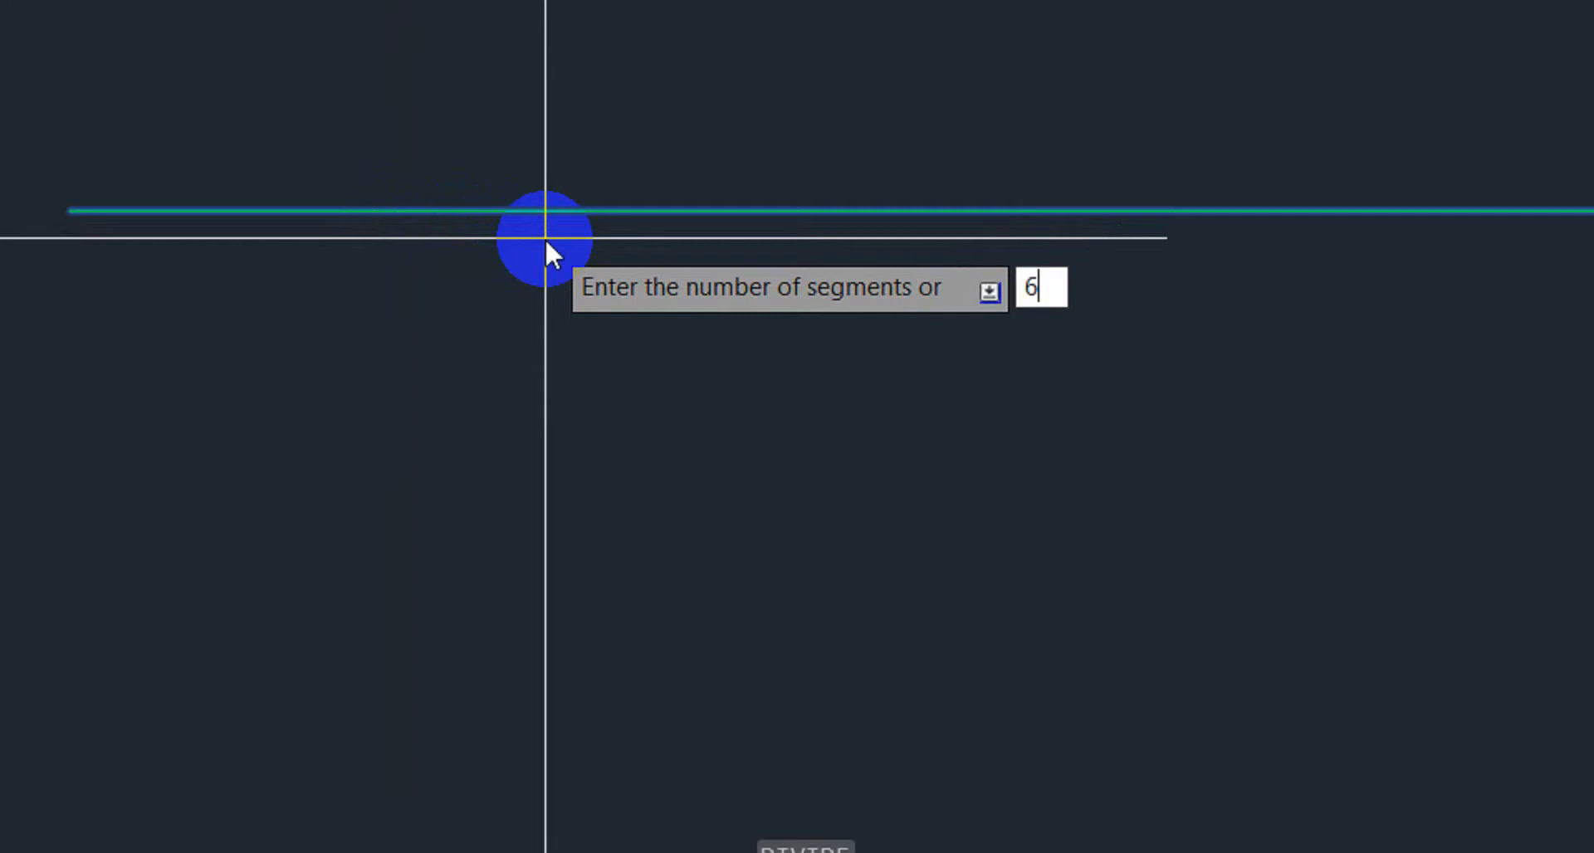
key("Return")
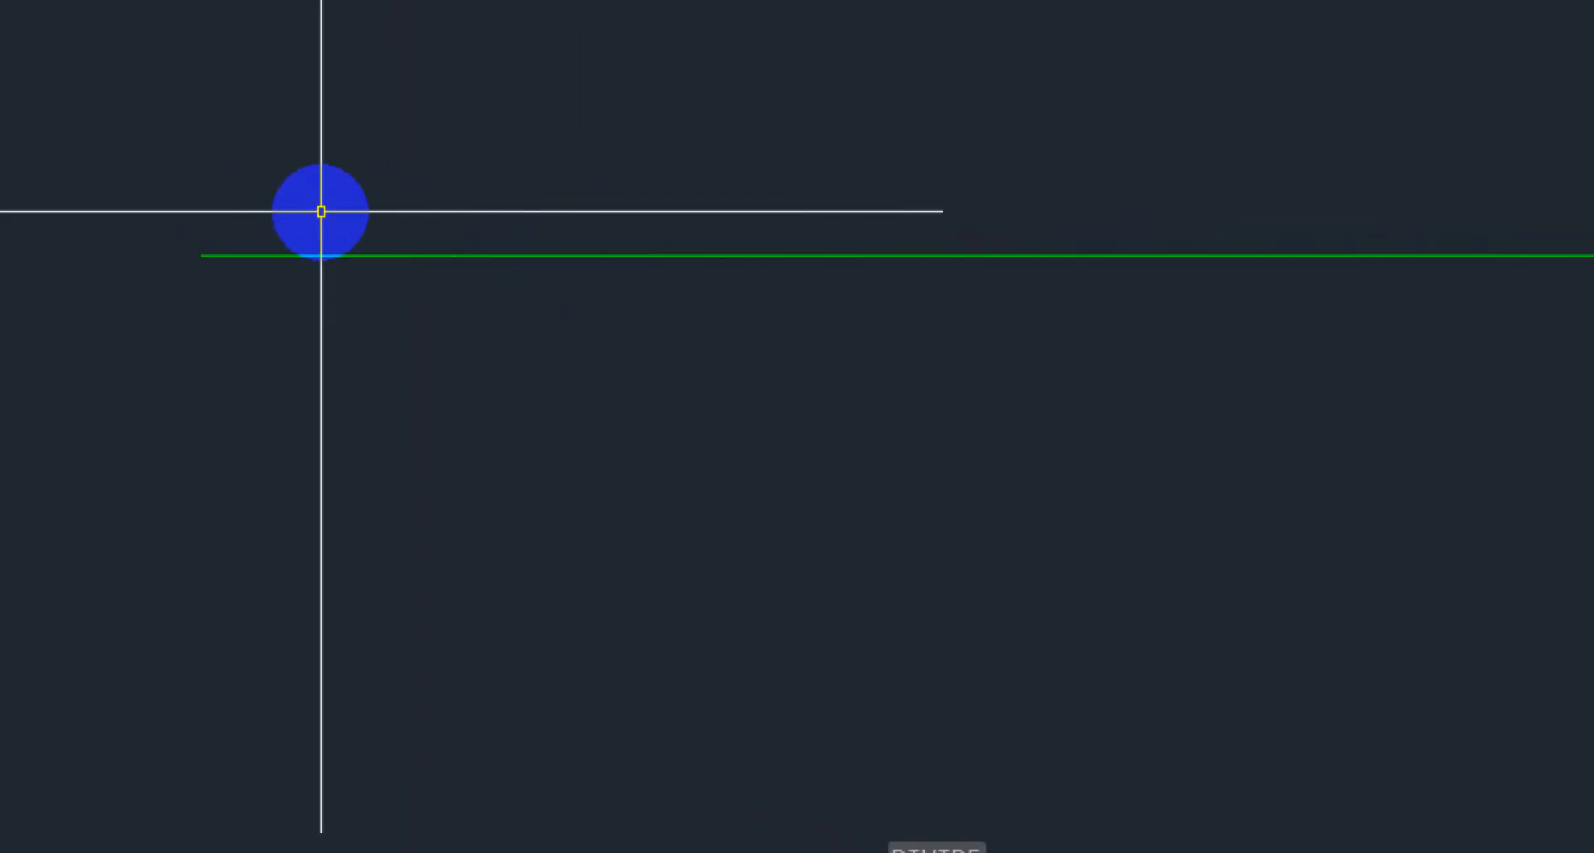
Select the divided line together with its points to inspect the division positions, and clear the selection
left_click(277, 221)
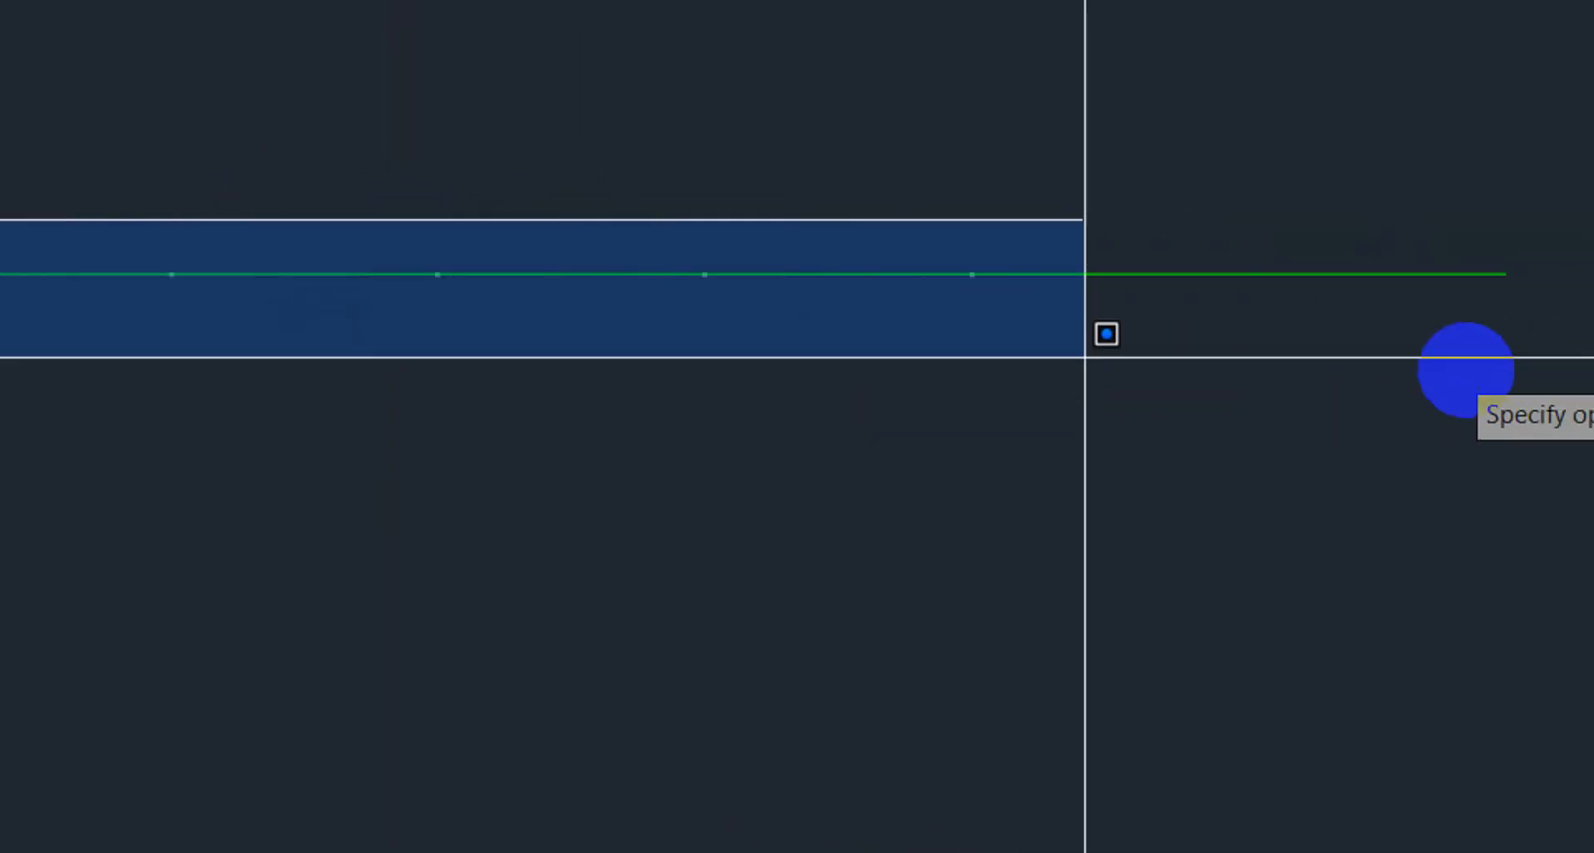
left_click(1373, 391)
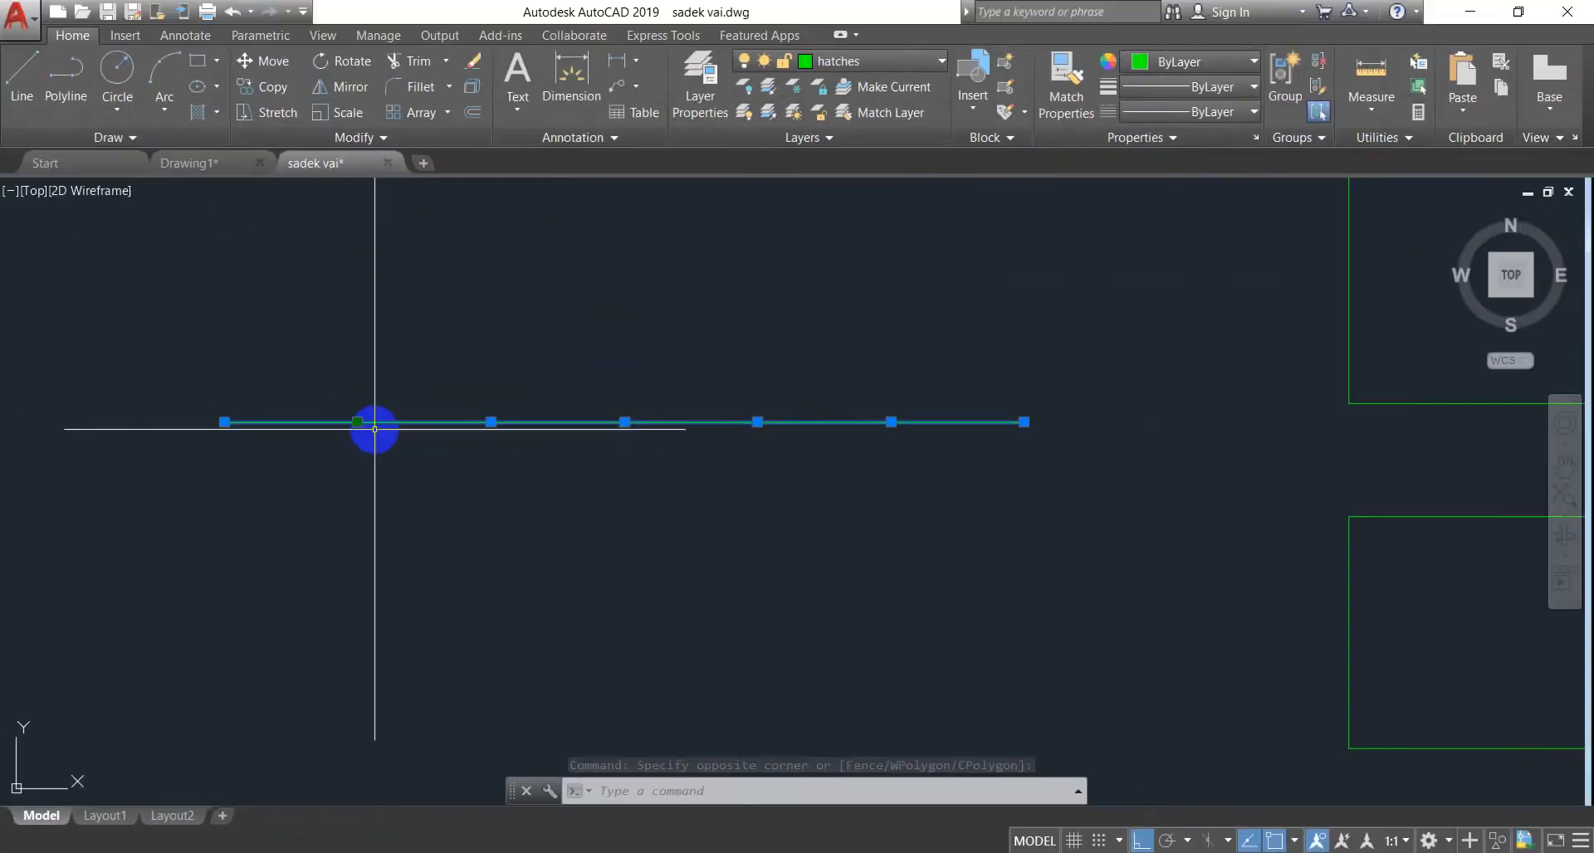
key("Escape")
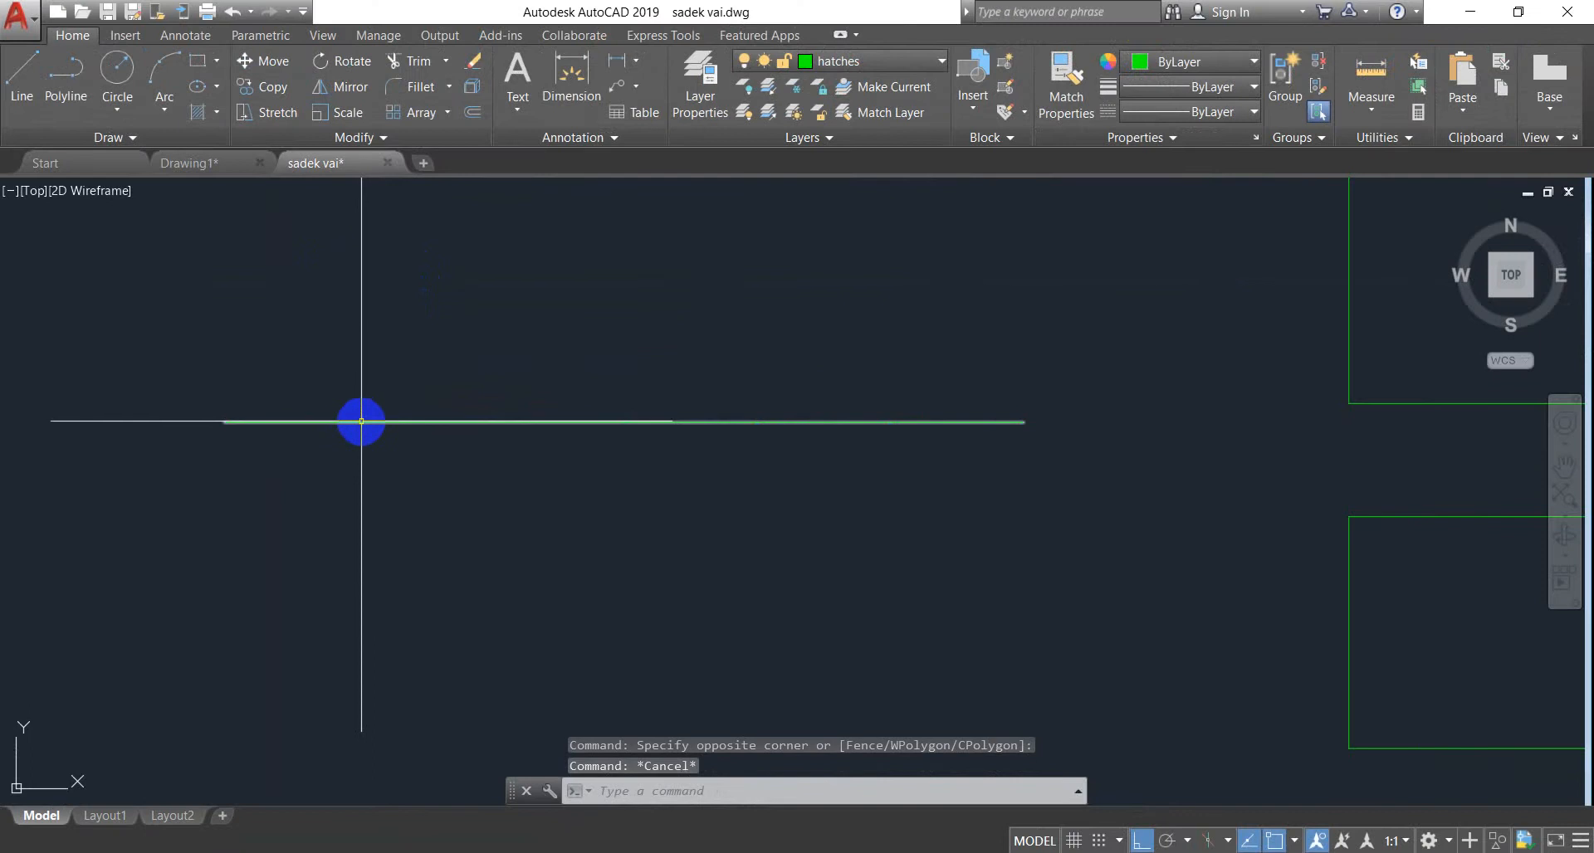
key("Escape")
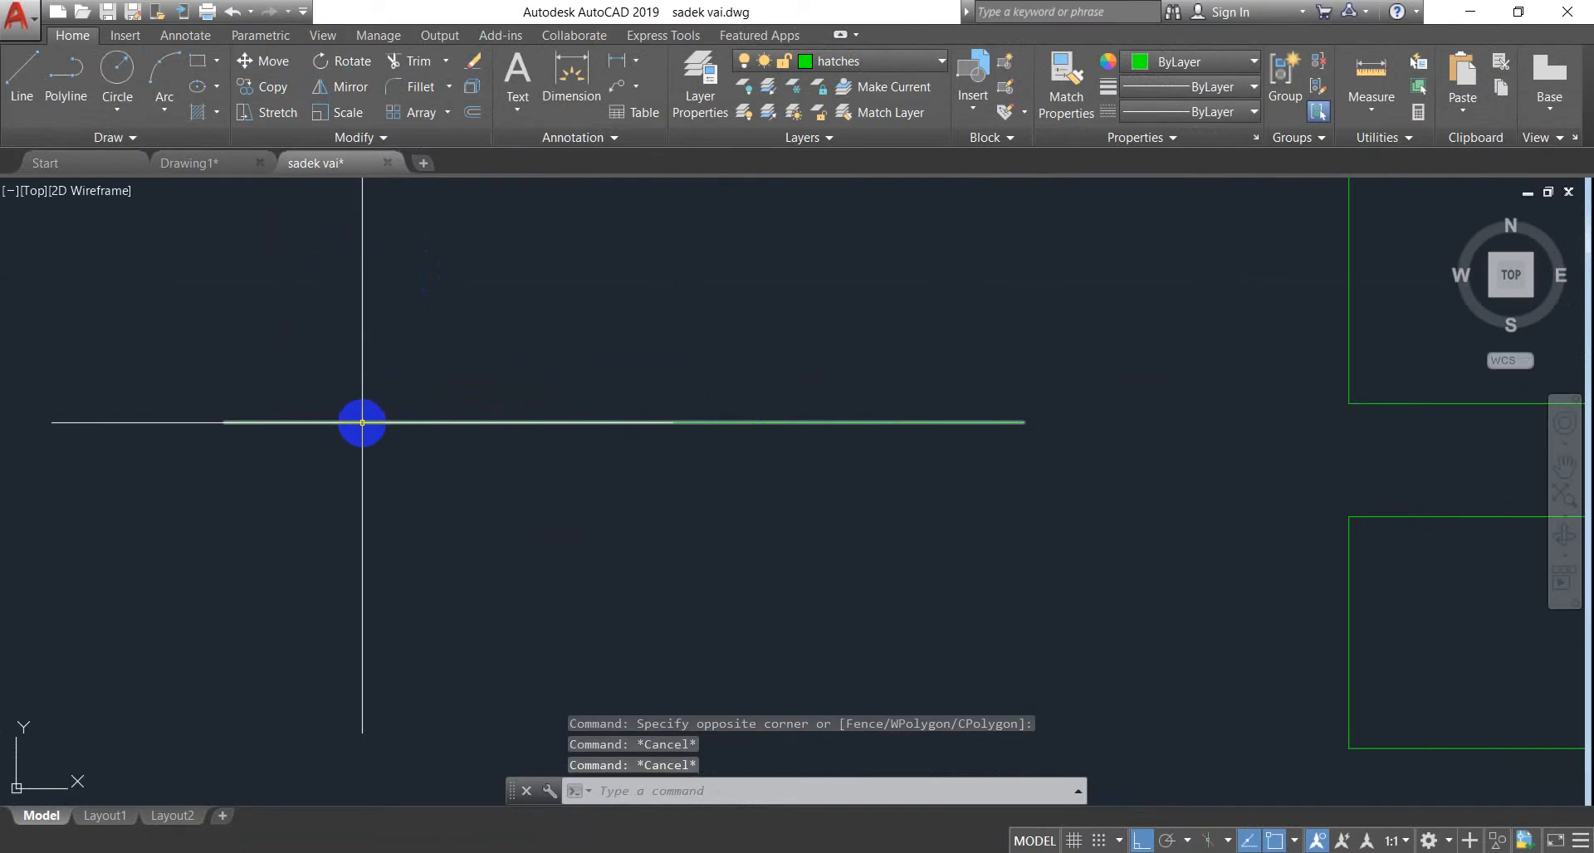
key("Escape")
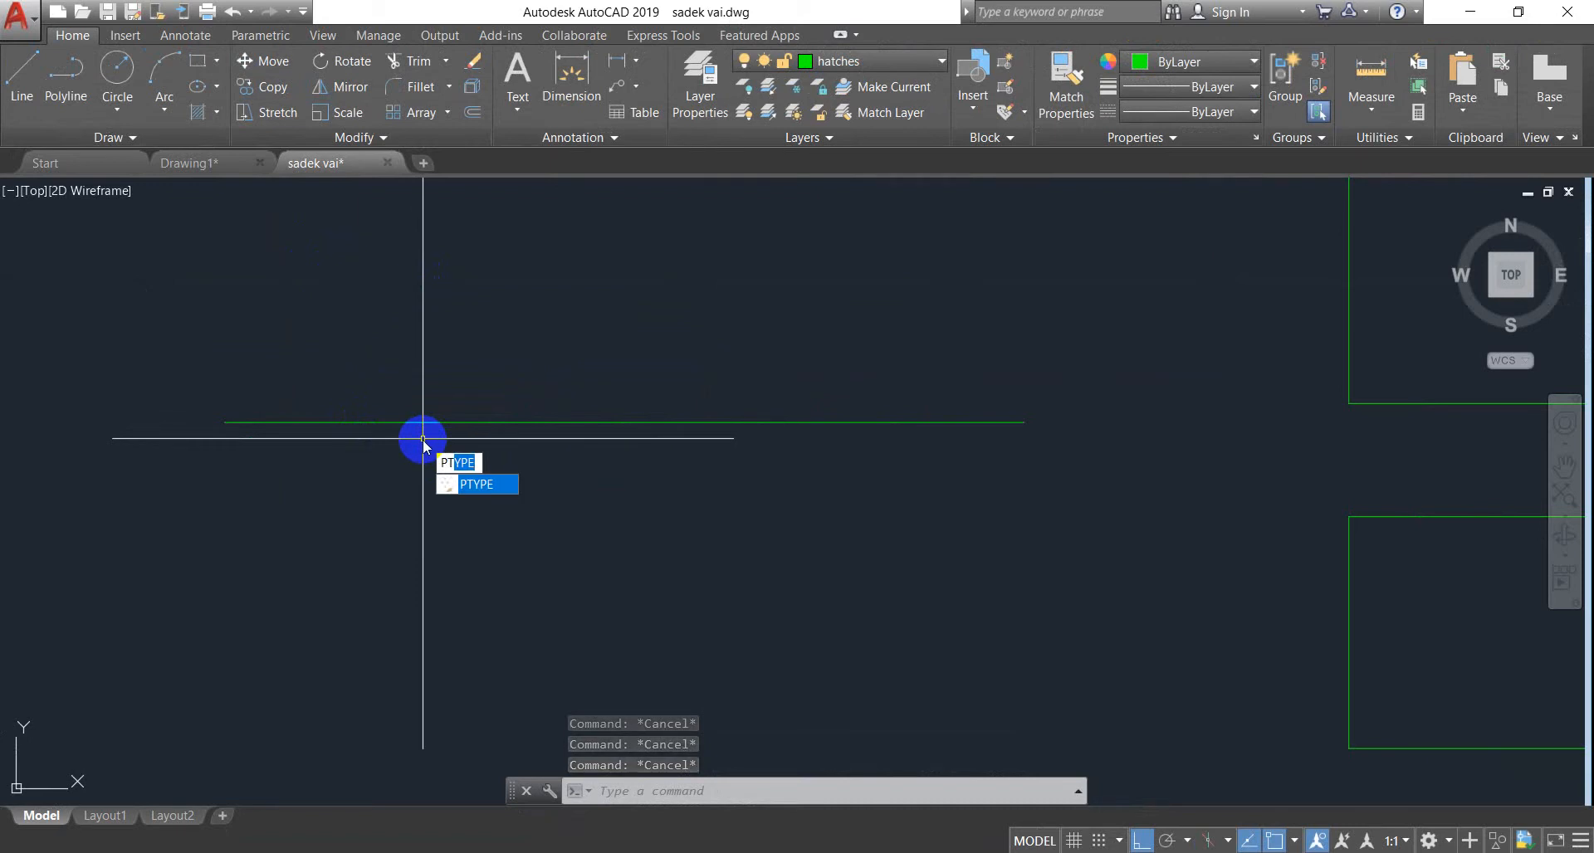
key("Escape")
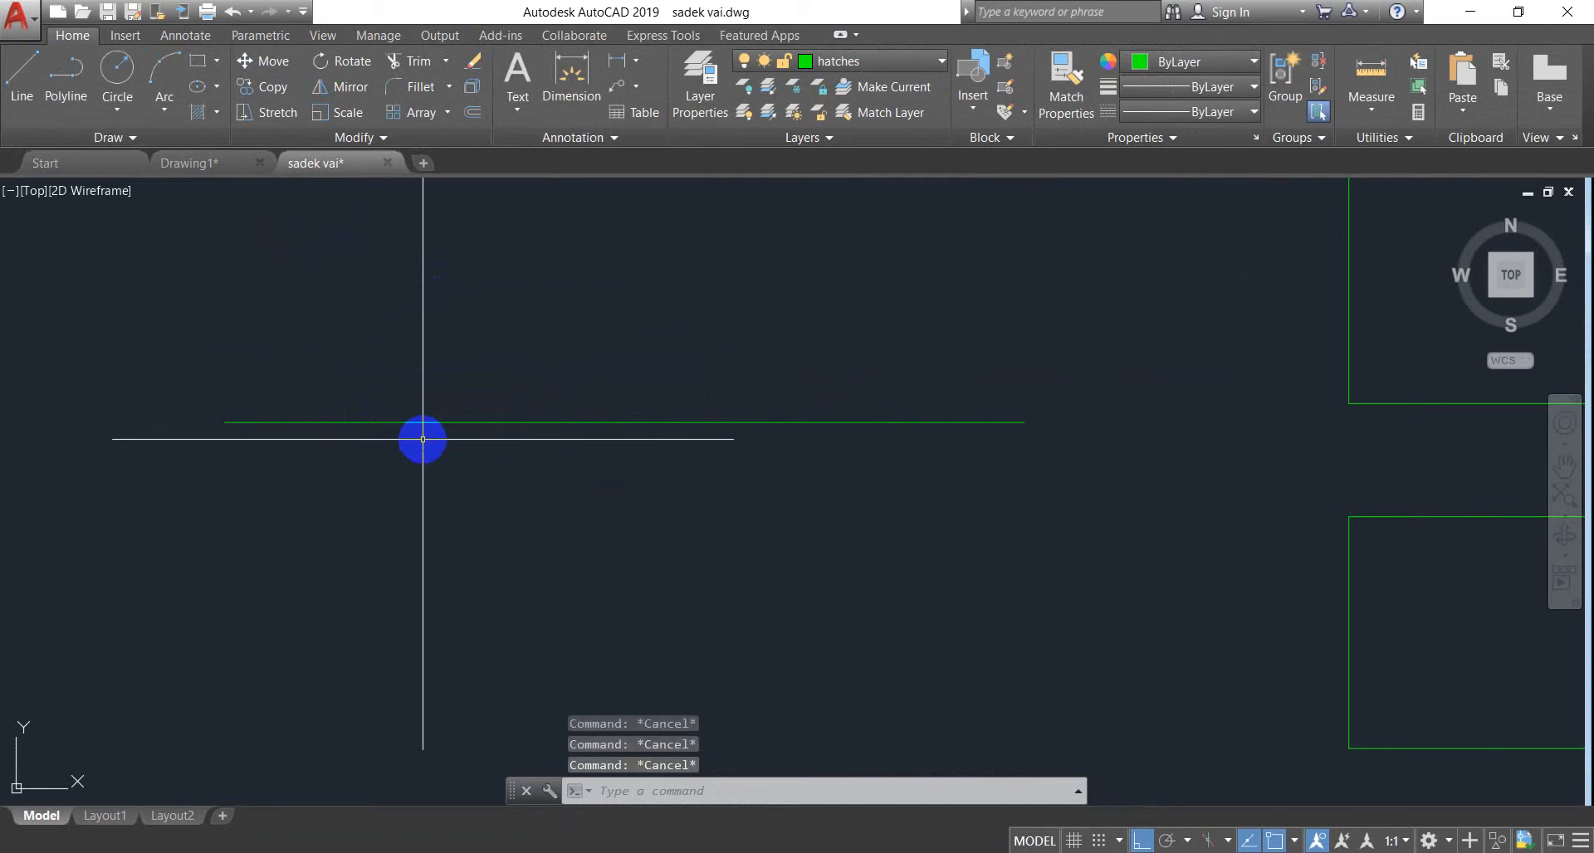
left_click(410, 421)
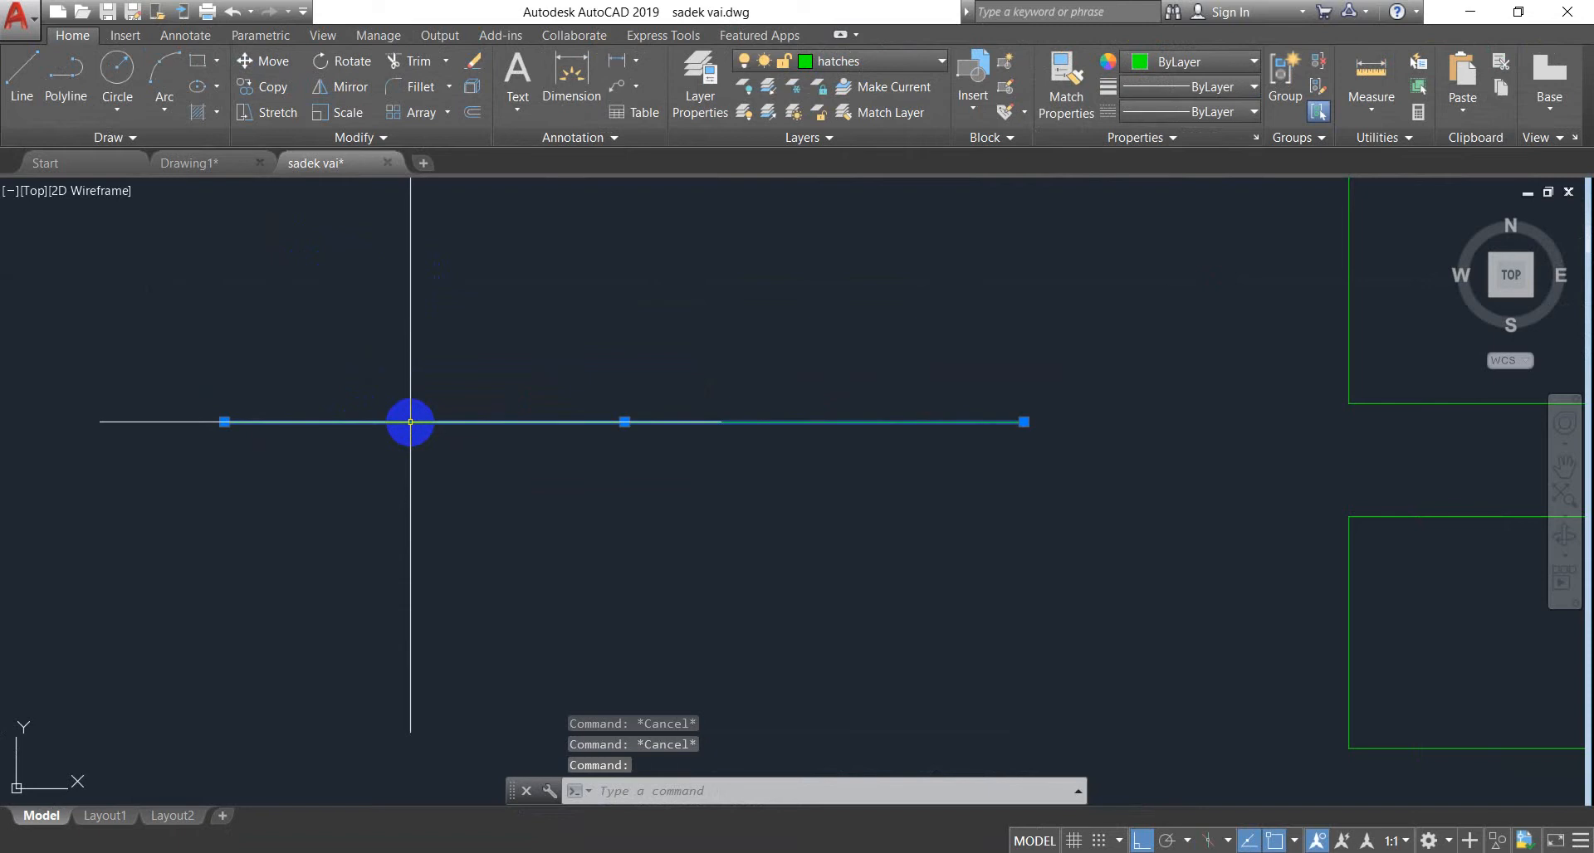
key("Escape")
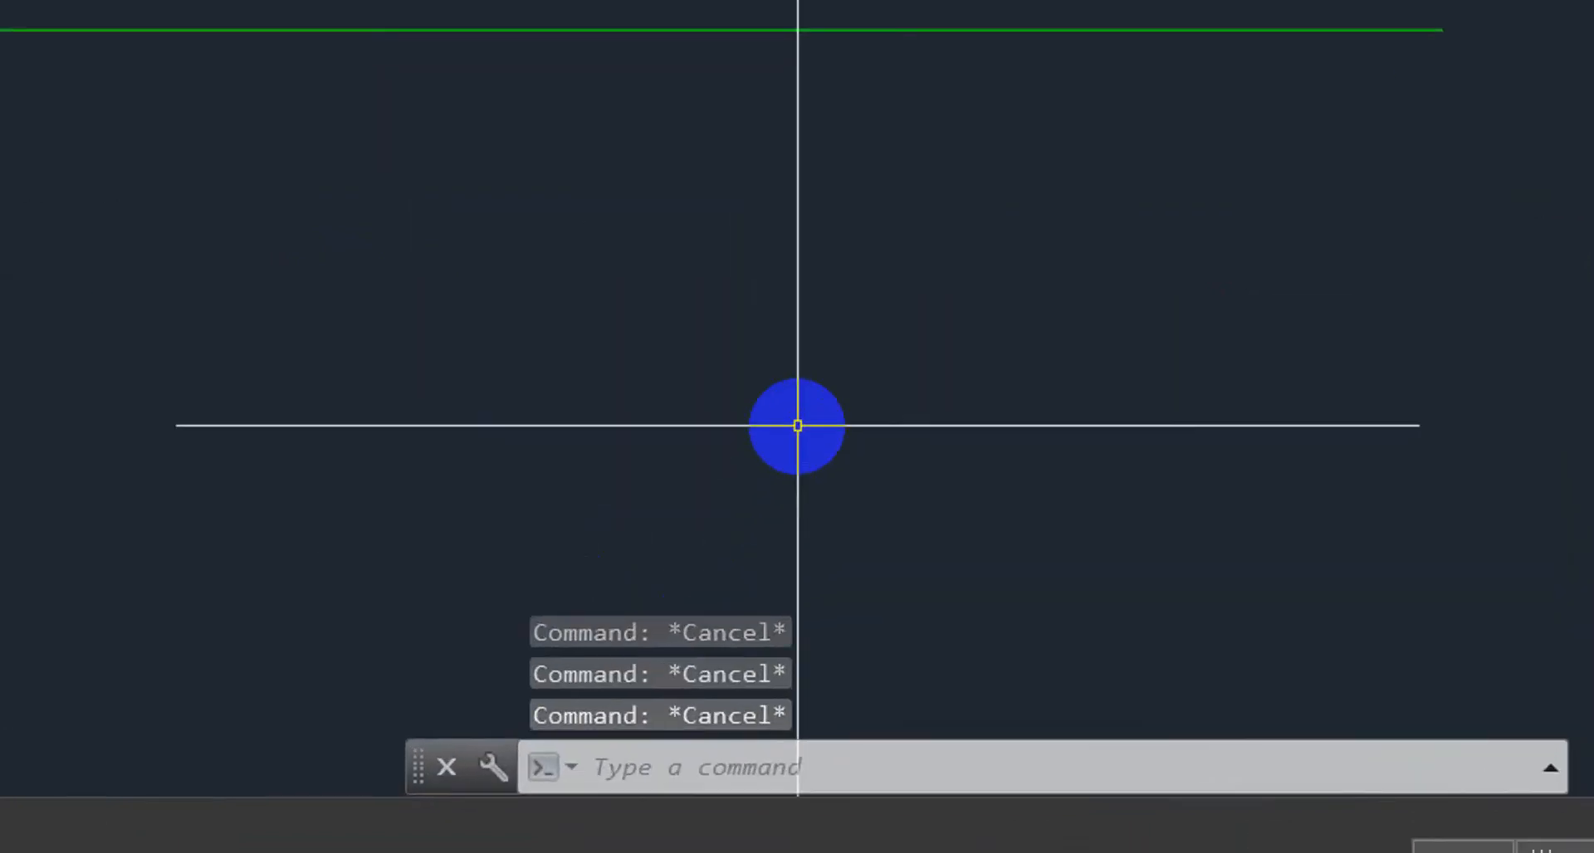
Set the point style to an X combined with a circle and square using PTYPE, so the line's division points show
type("p")
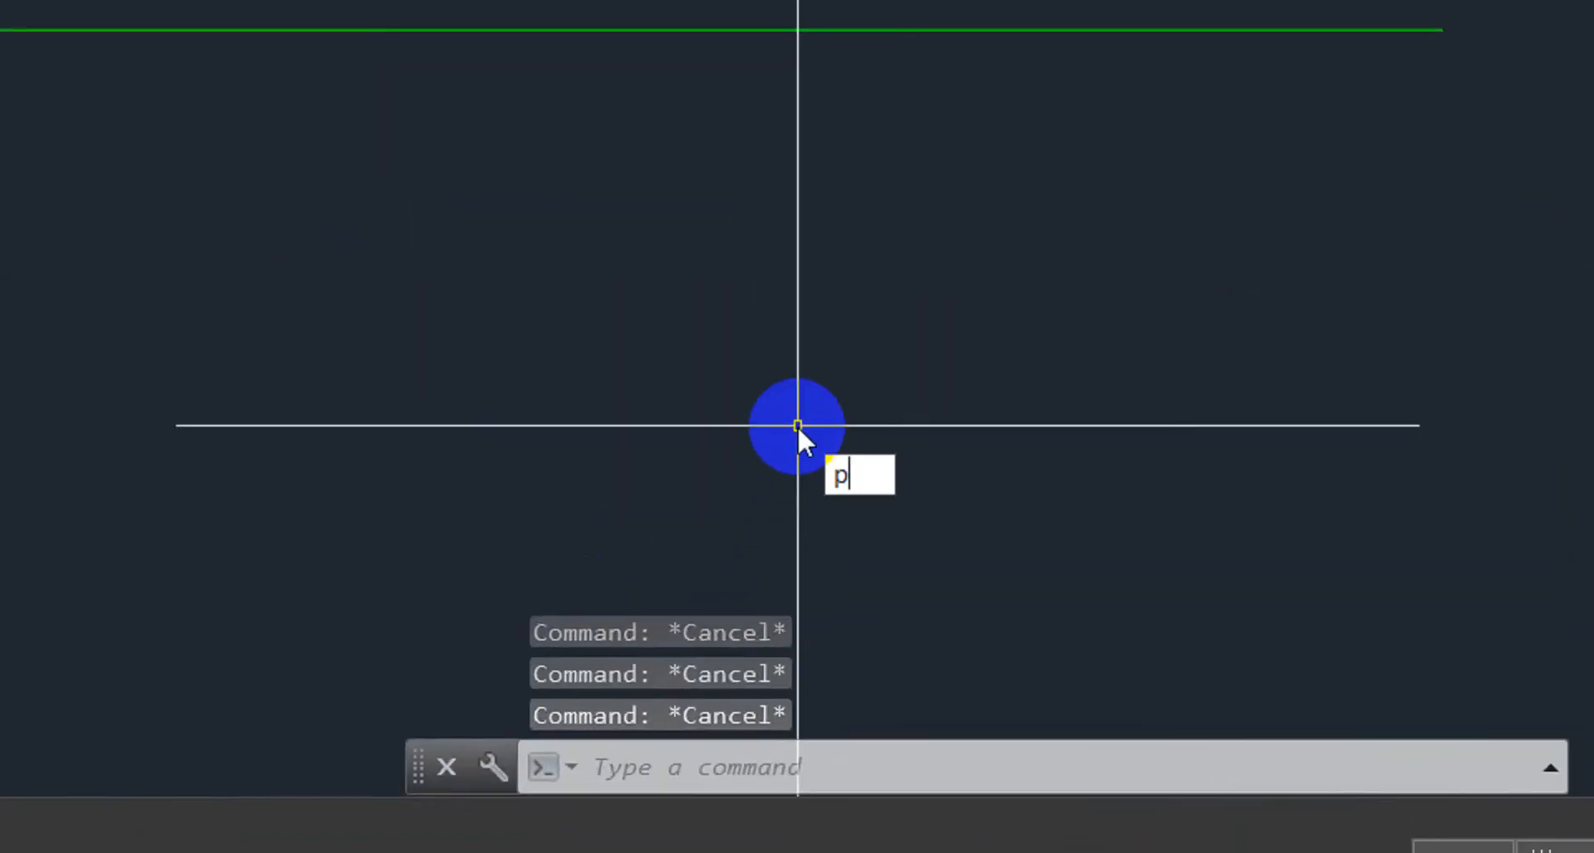
type("t")
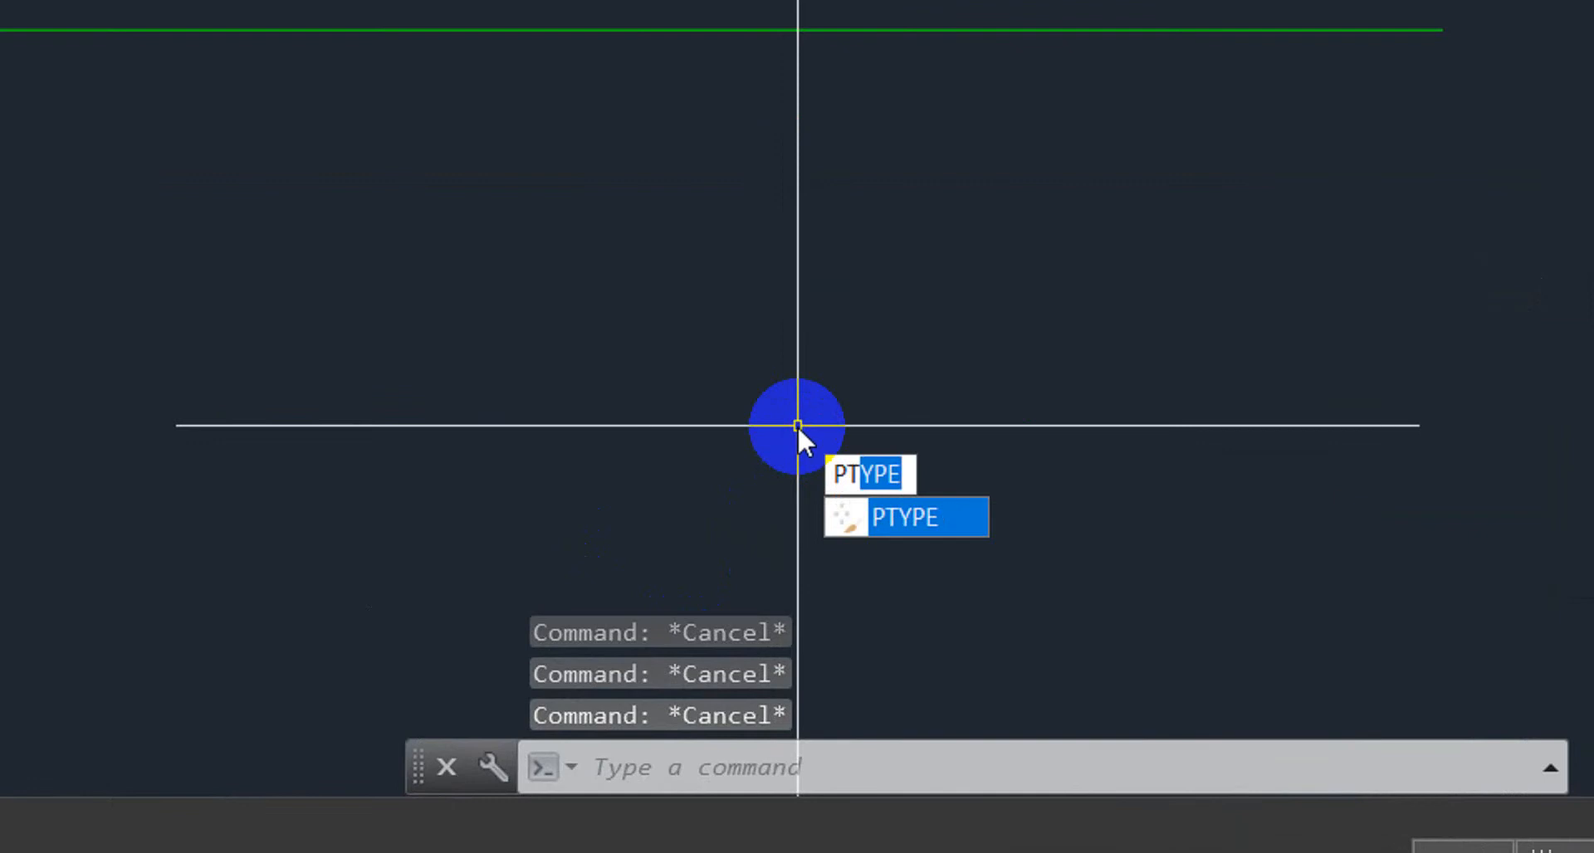
key("Return")
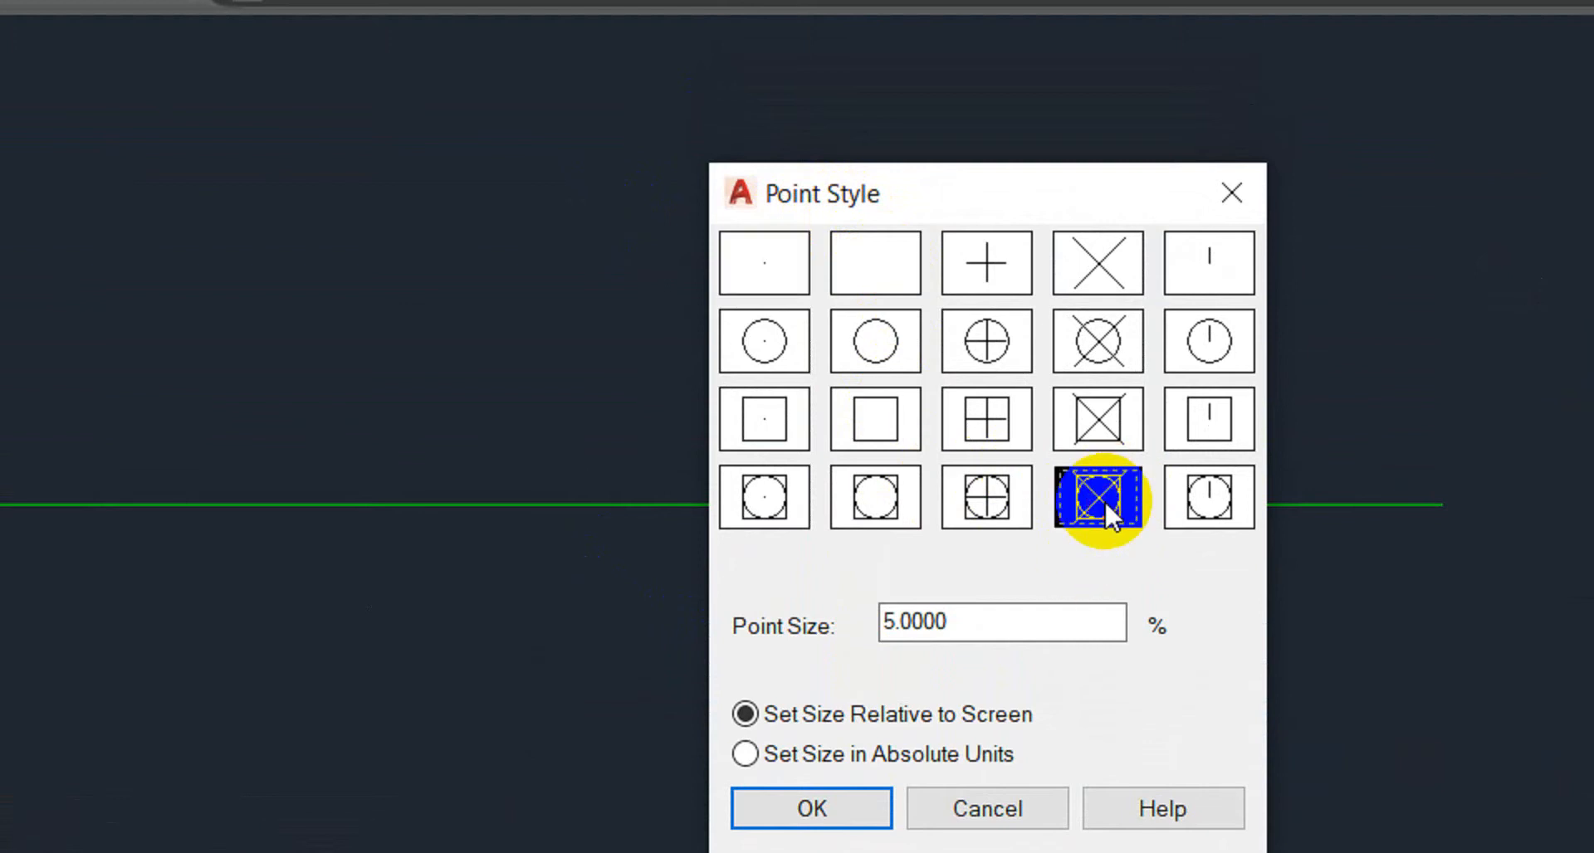
left_click(830, 805)
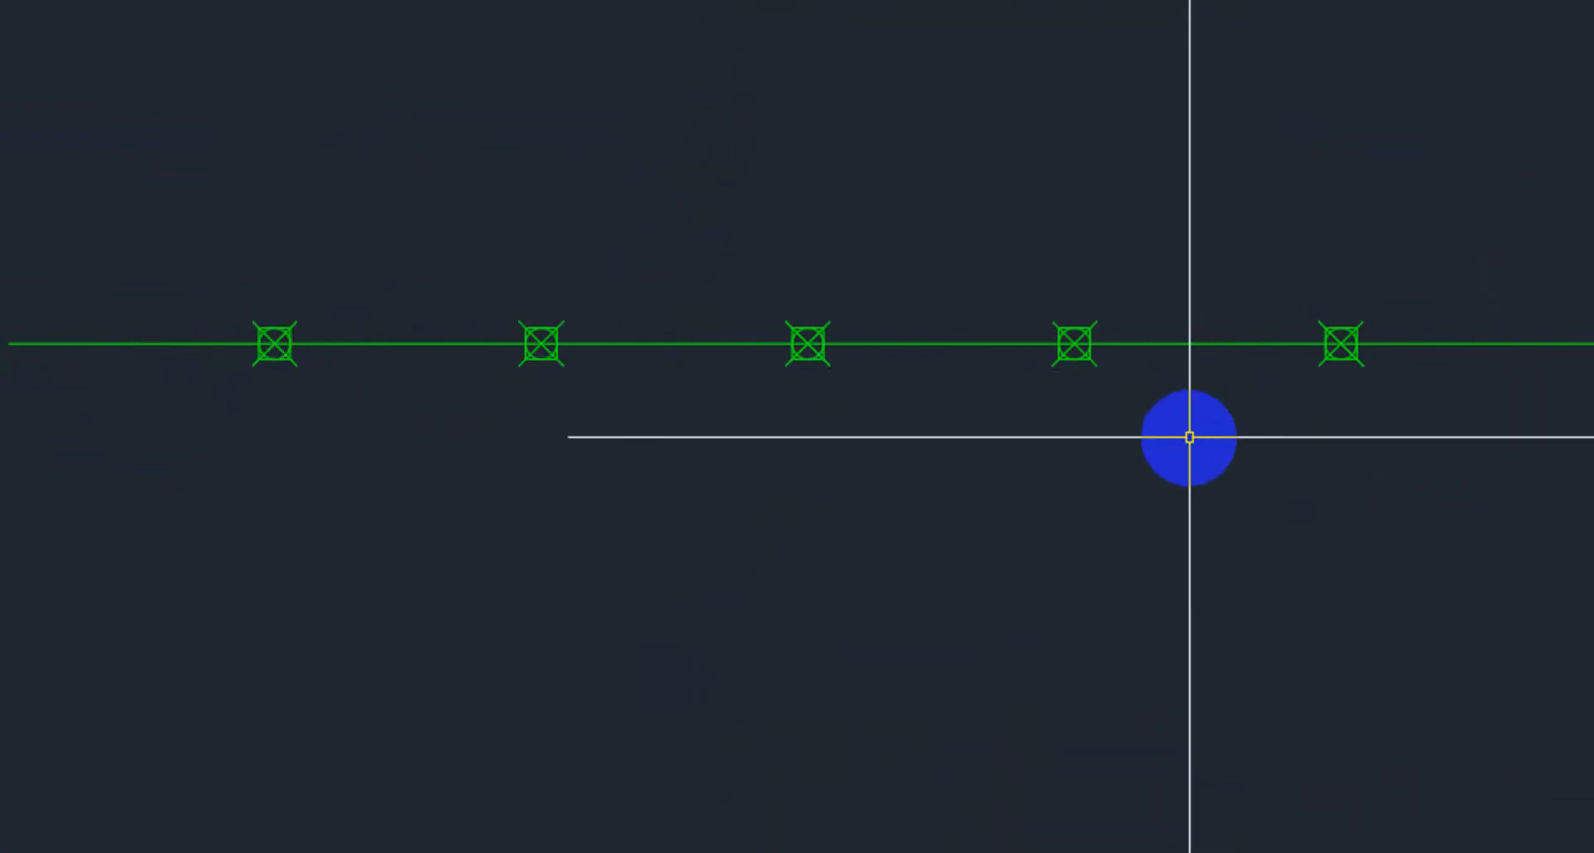
scroll(1188, 438, "down", 2)
middle_click_drag(1188, 438, 1198, 398)
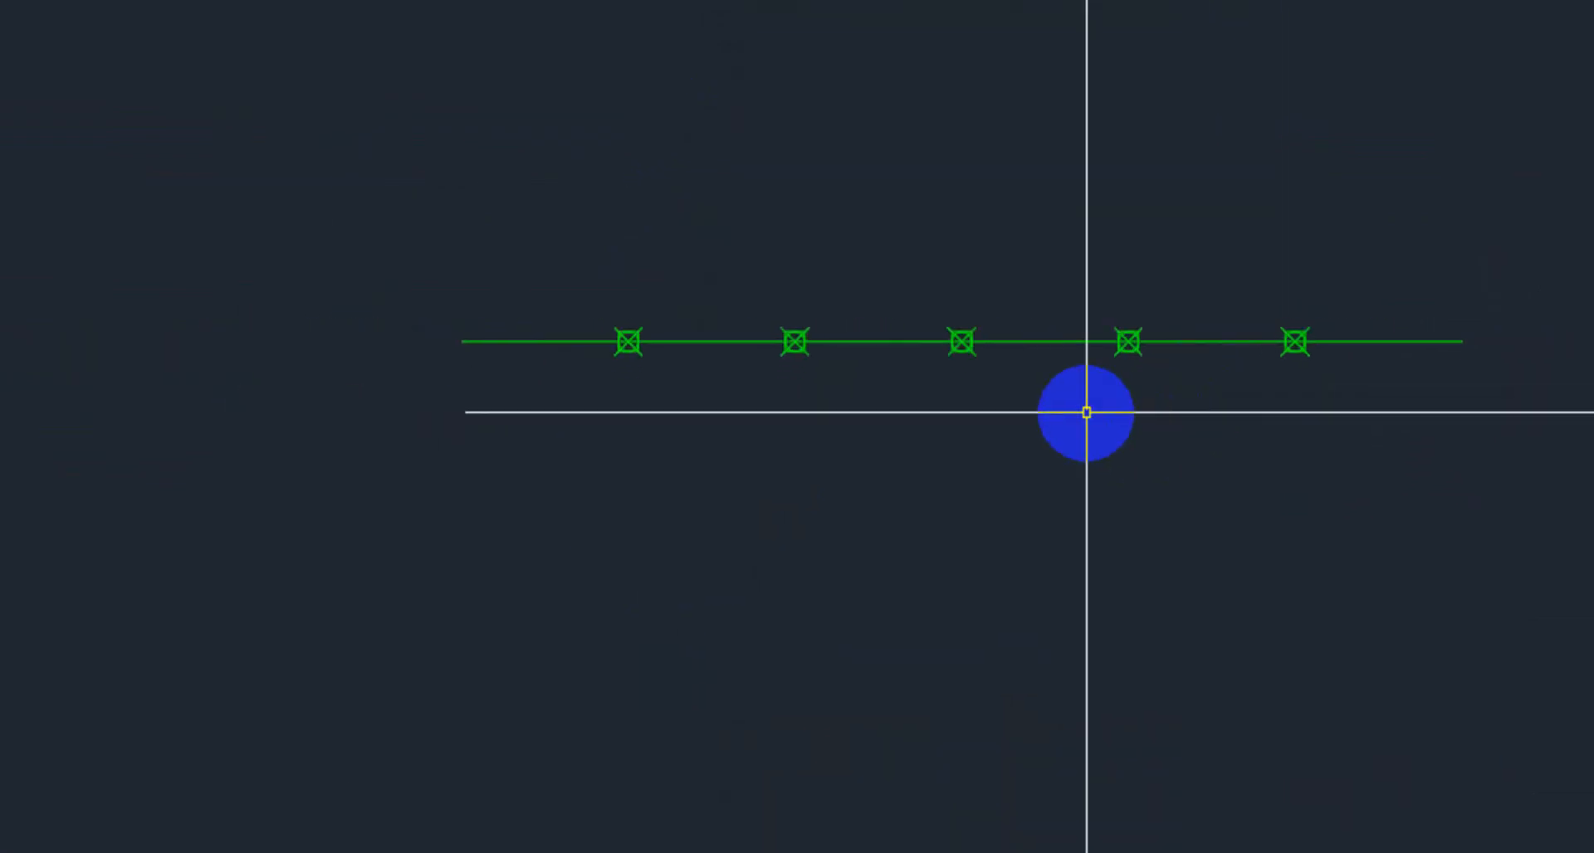
scroll(1085, 413, "up", 2)
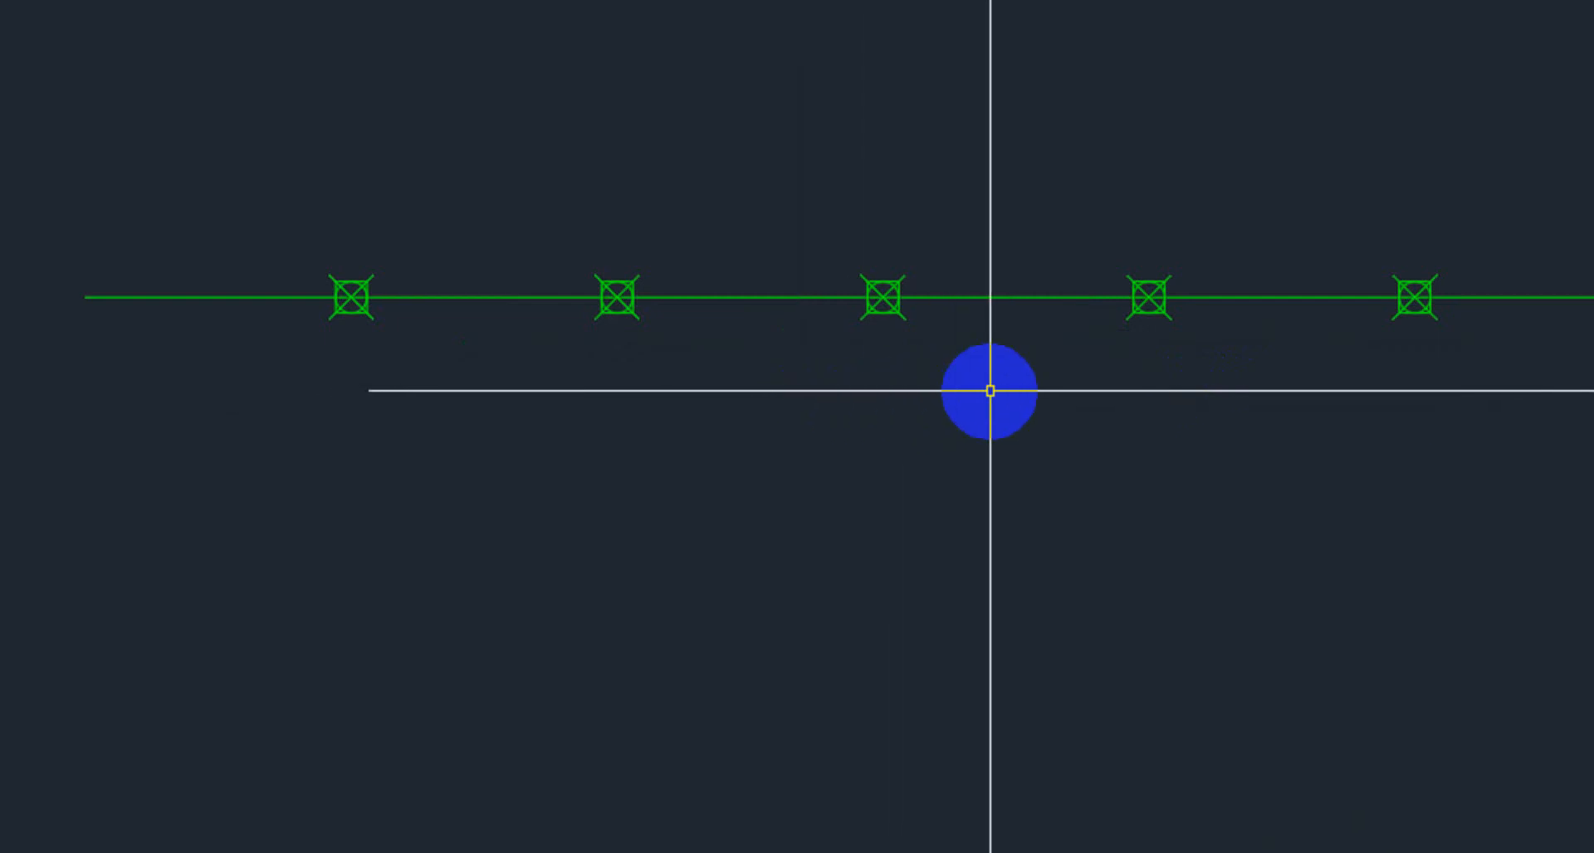
scroll(990, 391, "down", 2)
mouse_move(990, 391)
middle_mouse_down()
mouse_move(1060, 420)
mouse_move(984, 415)
middle_mouse_up()
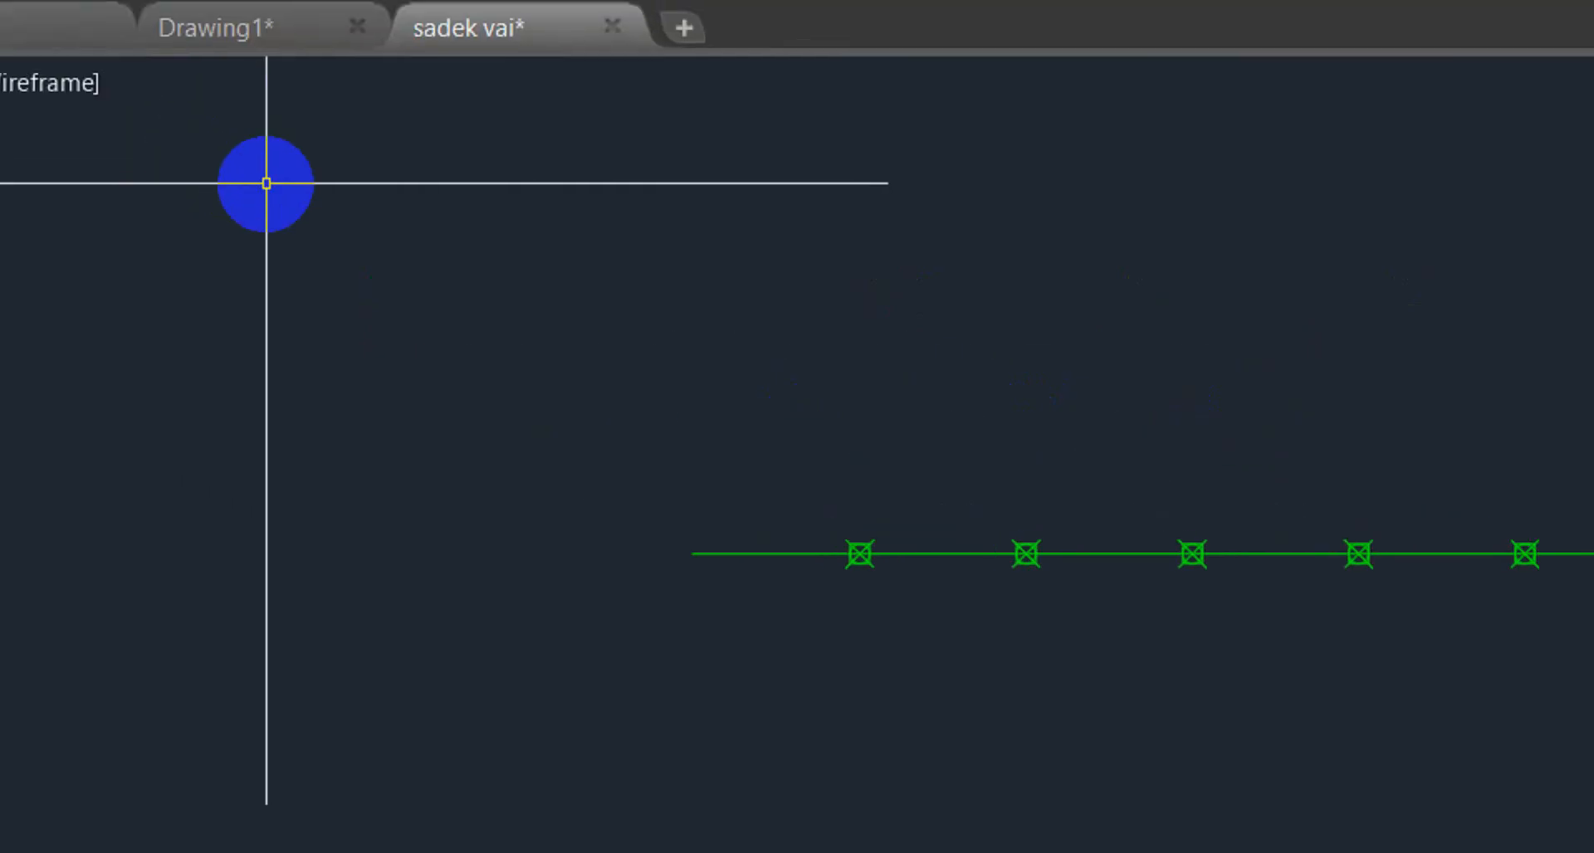
Draw a wavy, open fit-point spline in the empty area below the divided line, starting west of it
left_click(154, 3)
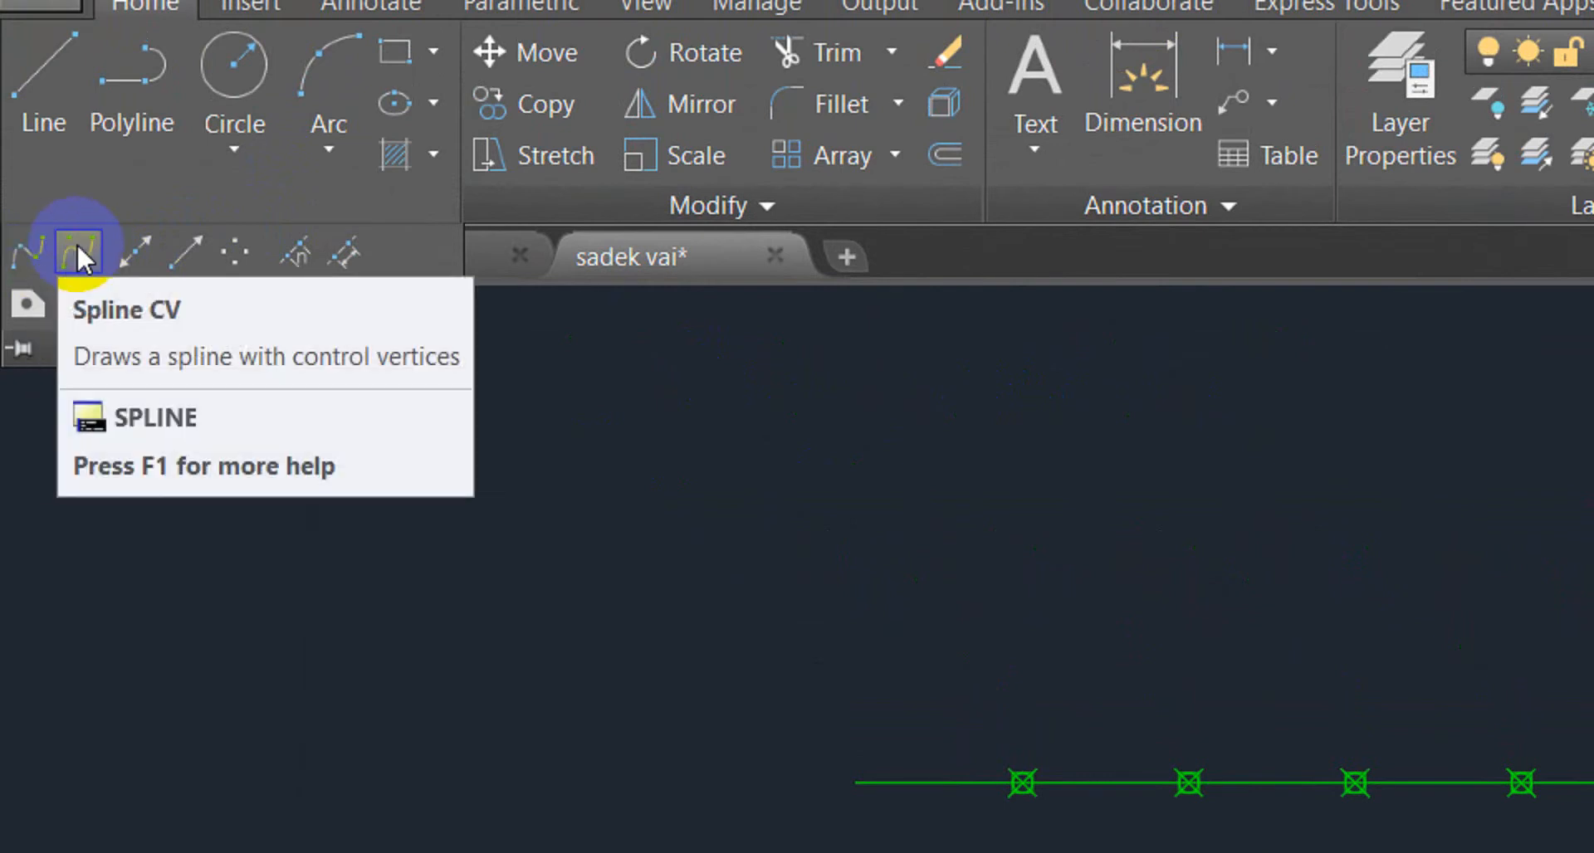
left_click(29, 253)
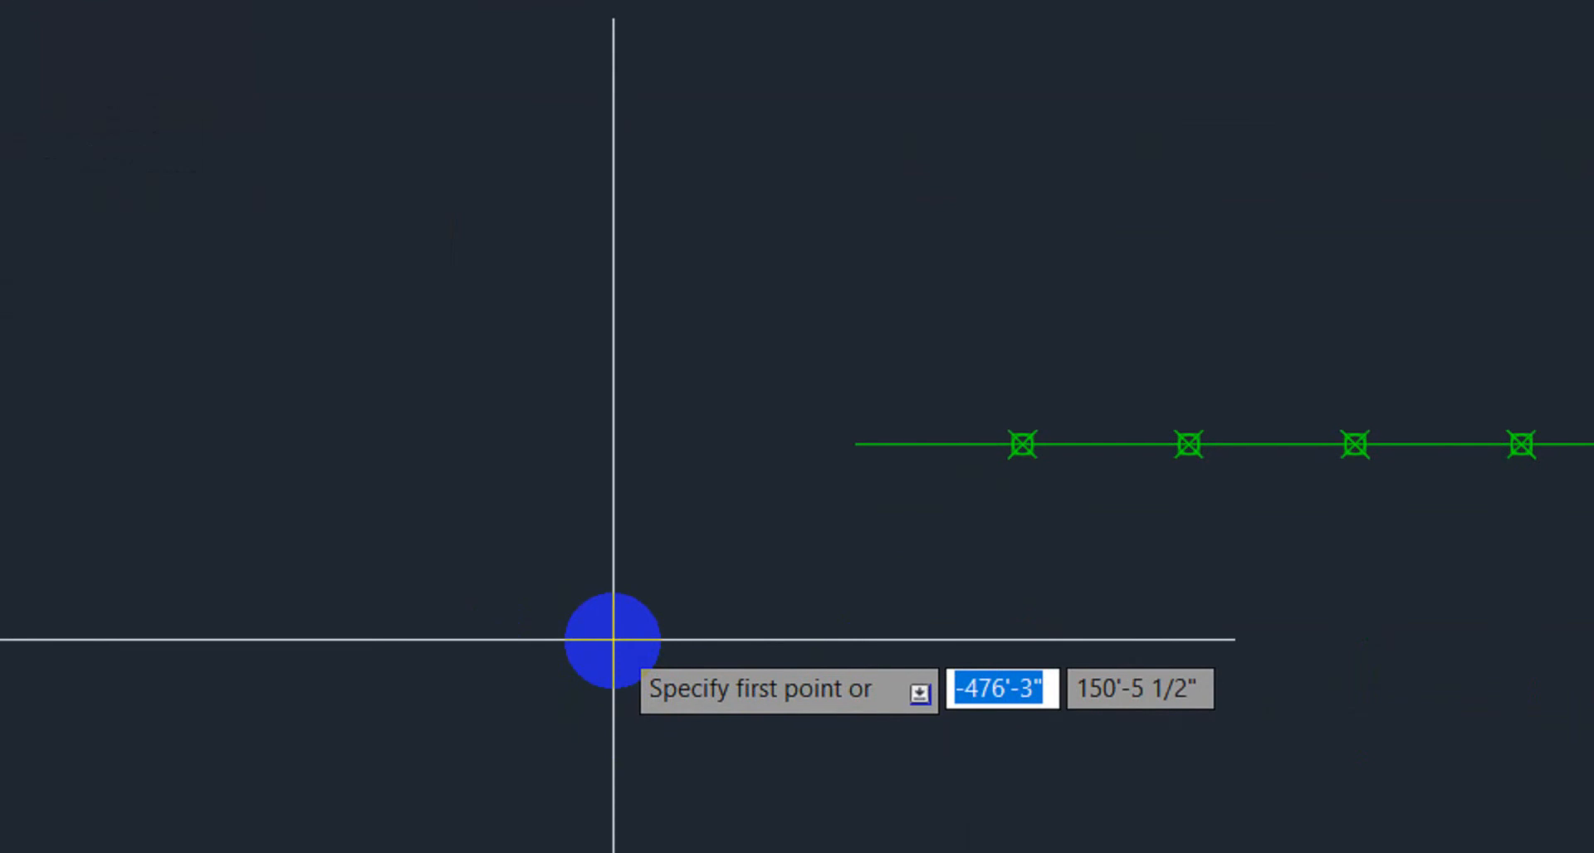
left_click(448, 764)
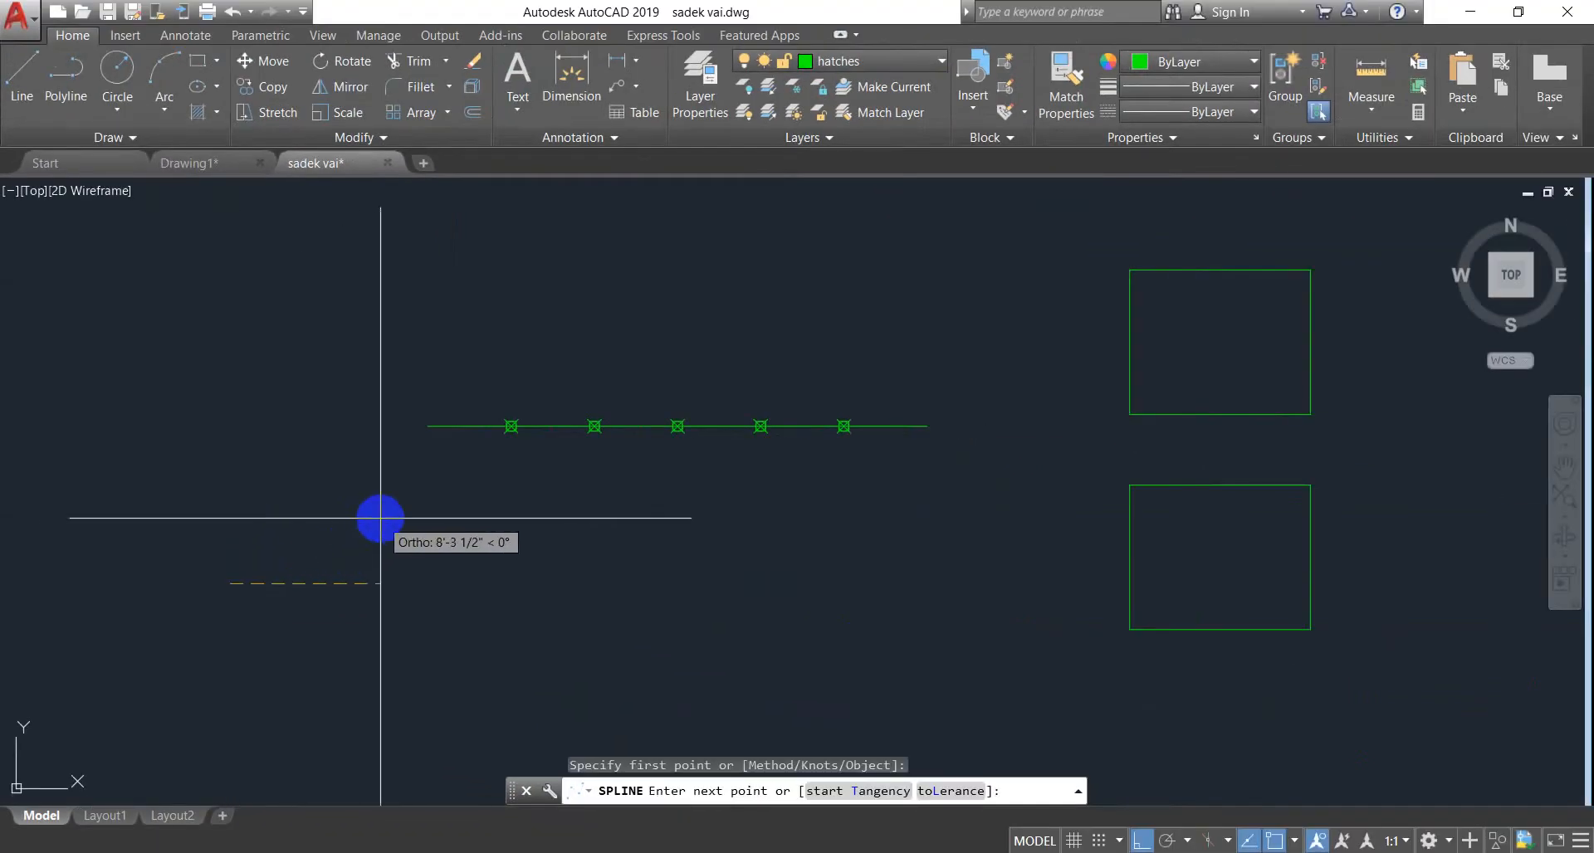
left_click(381, 549)
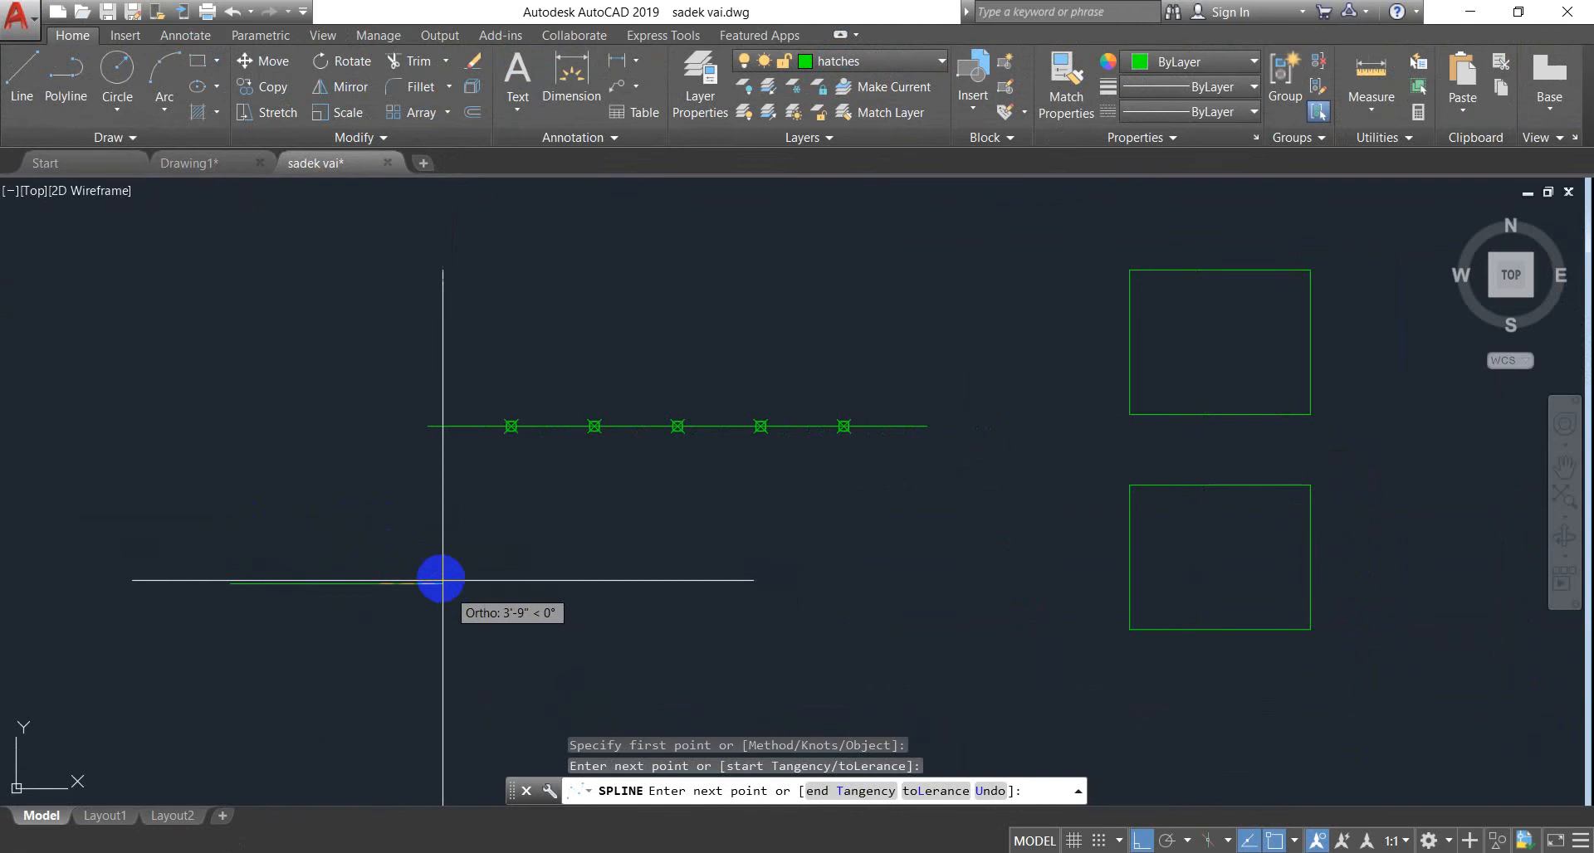
left_click(388, 529)
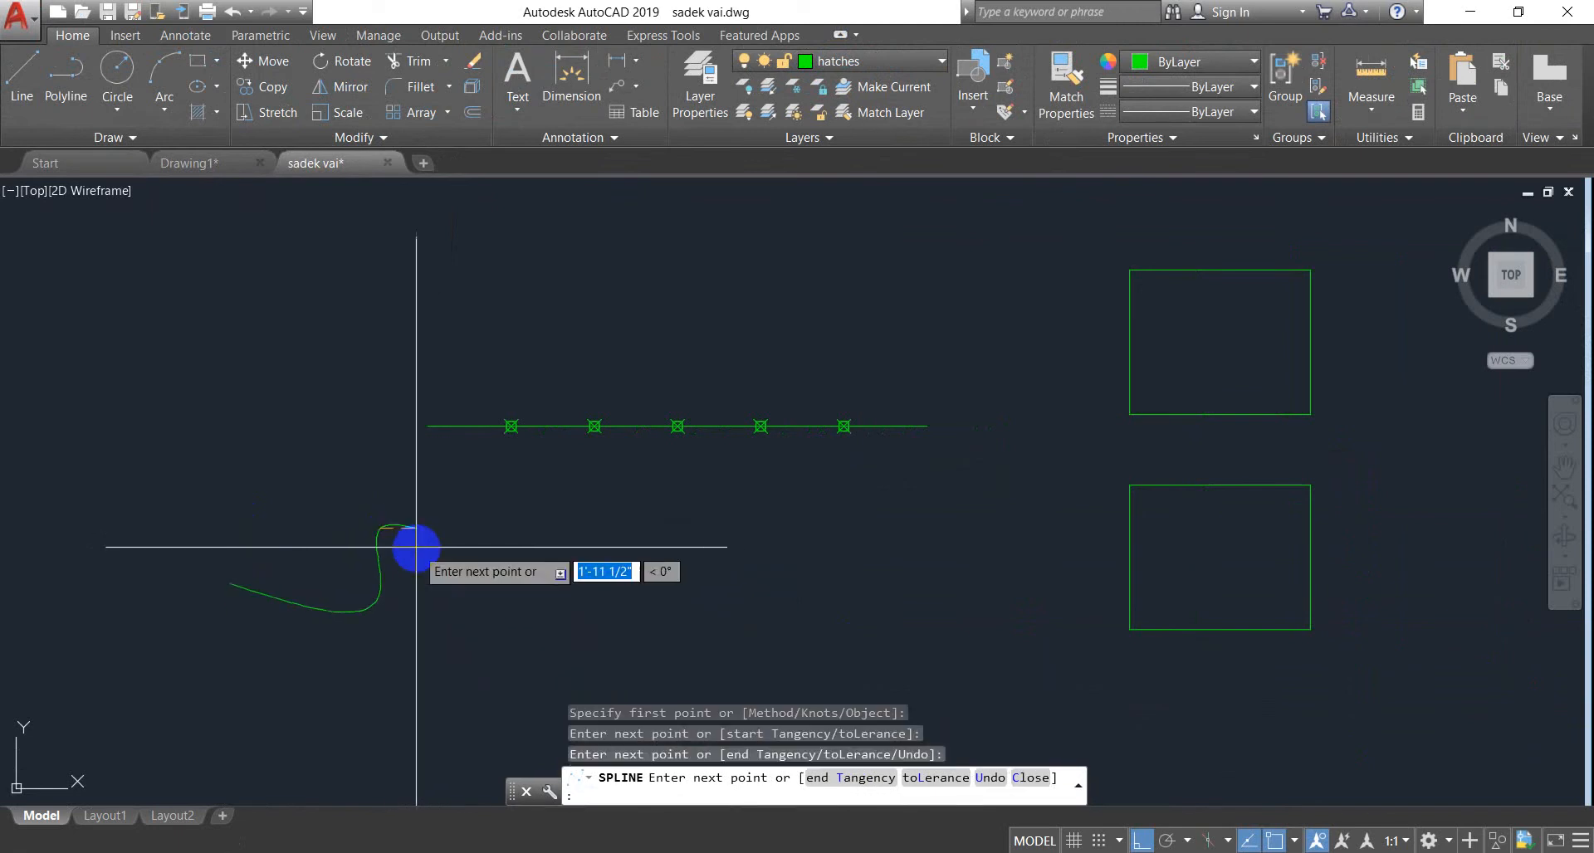
left_click(482, 593)
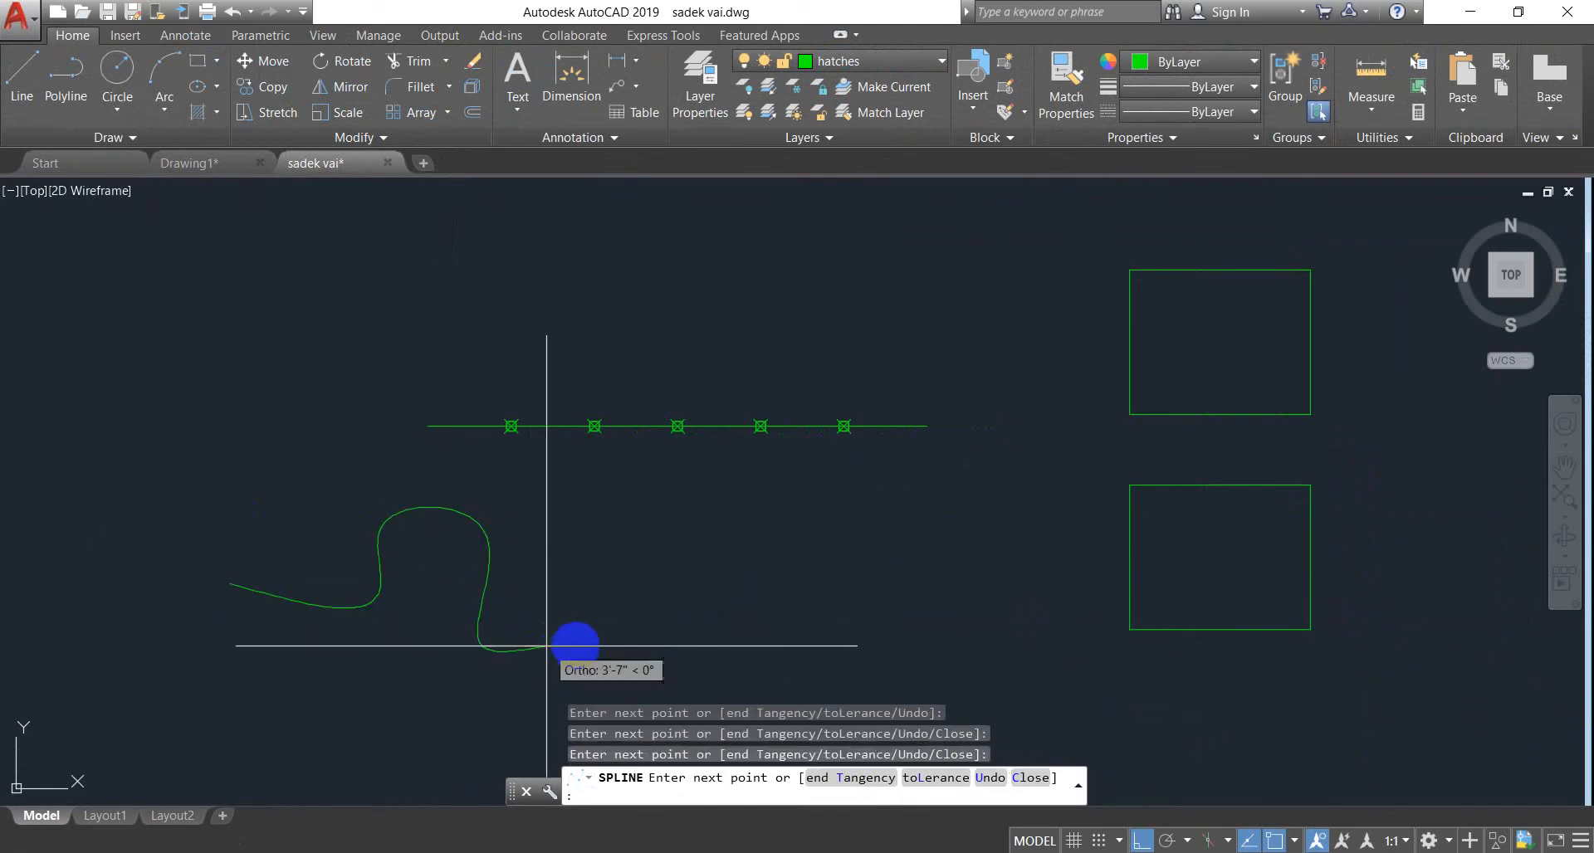
left_click(570, 644)
left_click(627, 566)
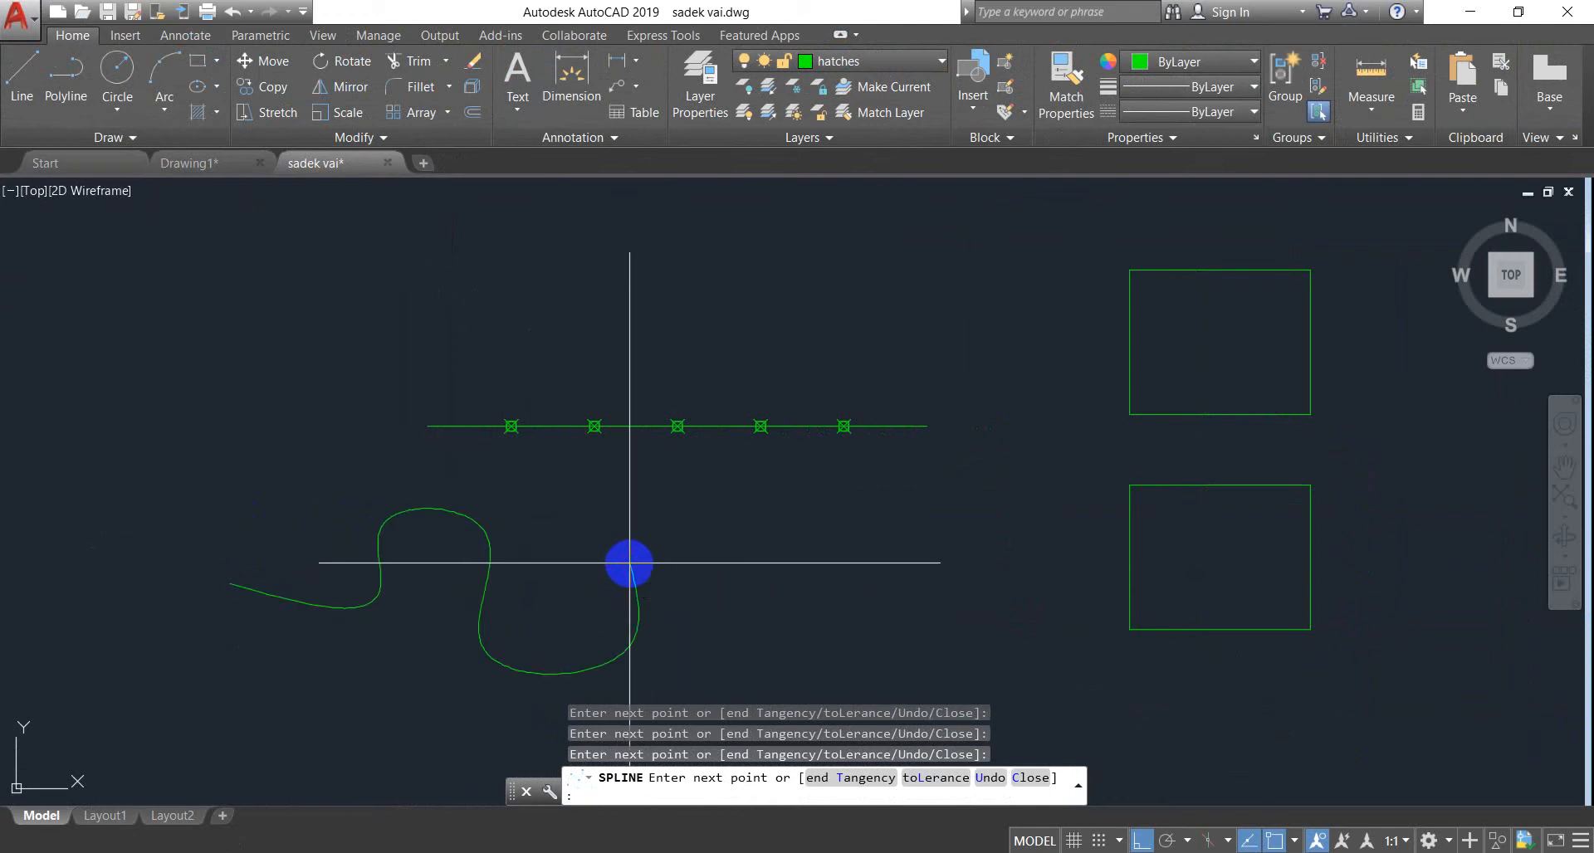
left_click(650, 539)
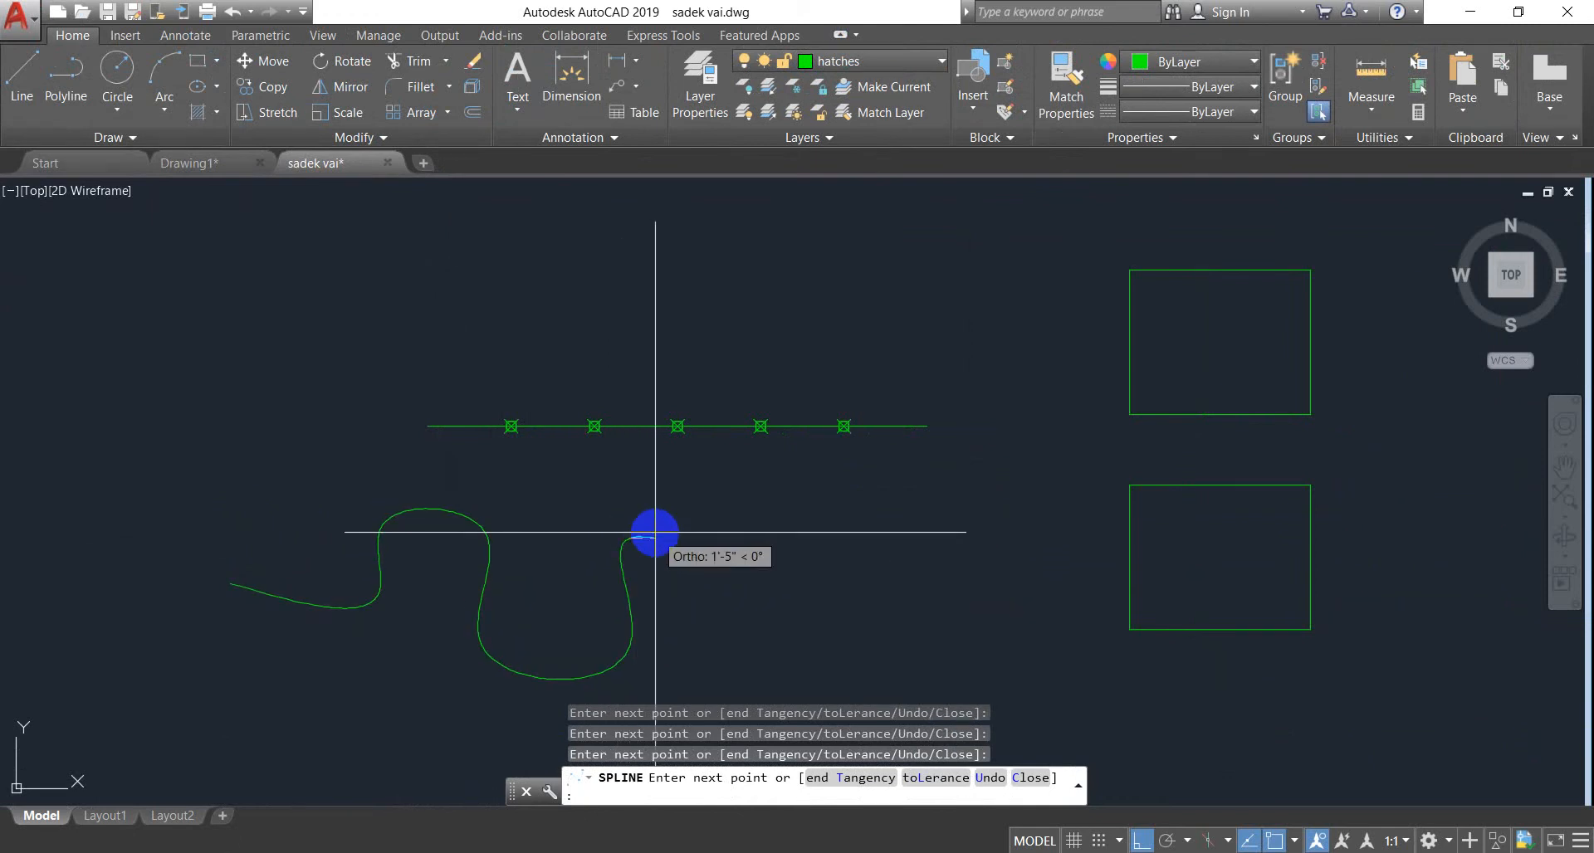
key("Return")
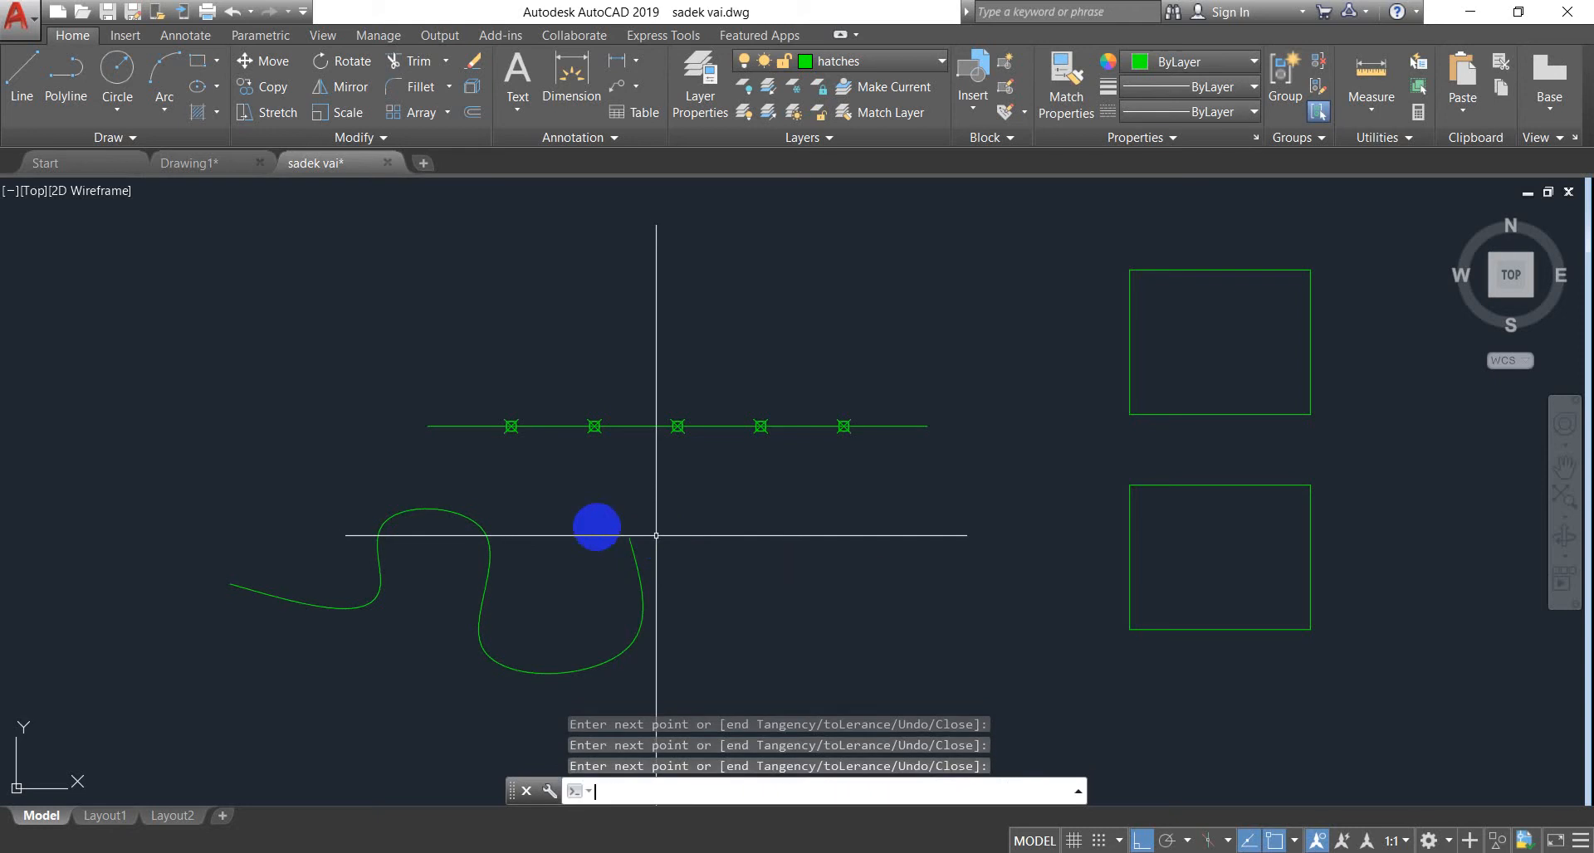
key("Escape")
Divide the wavy spline into 8 equal segments with the Divide command
scroll(434, 669, "up", 2)
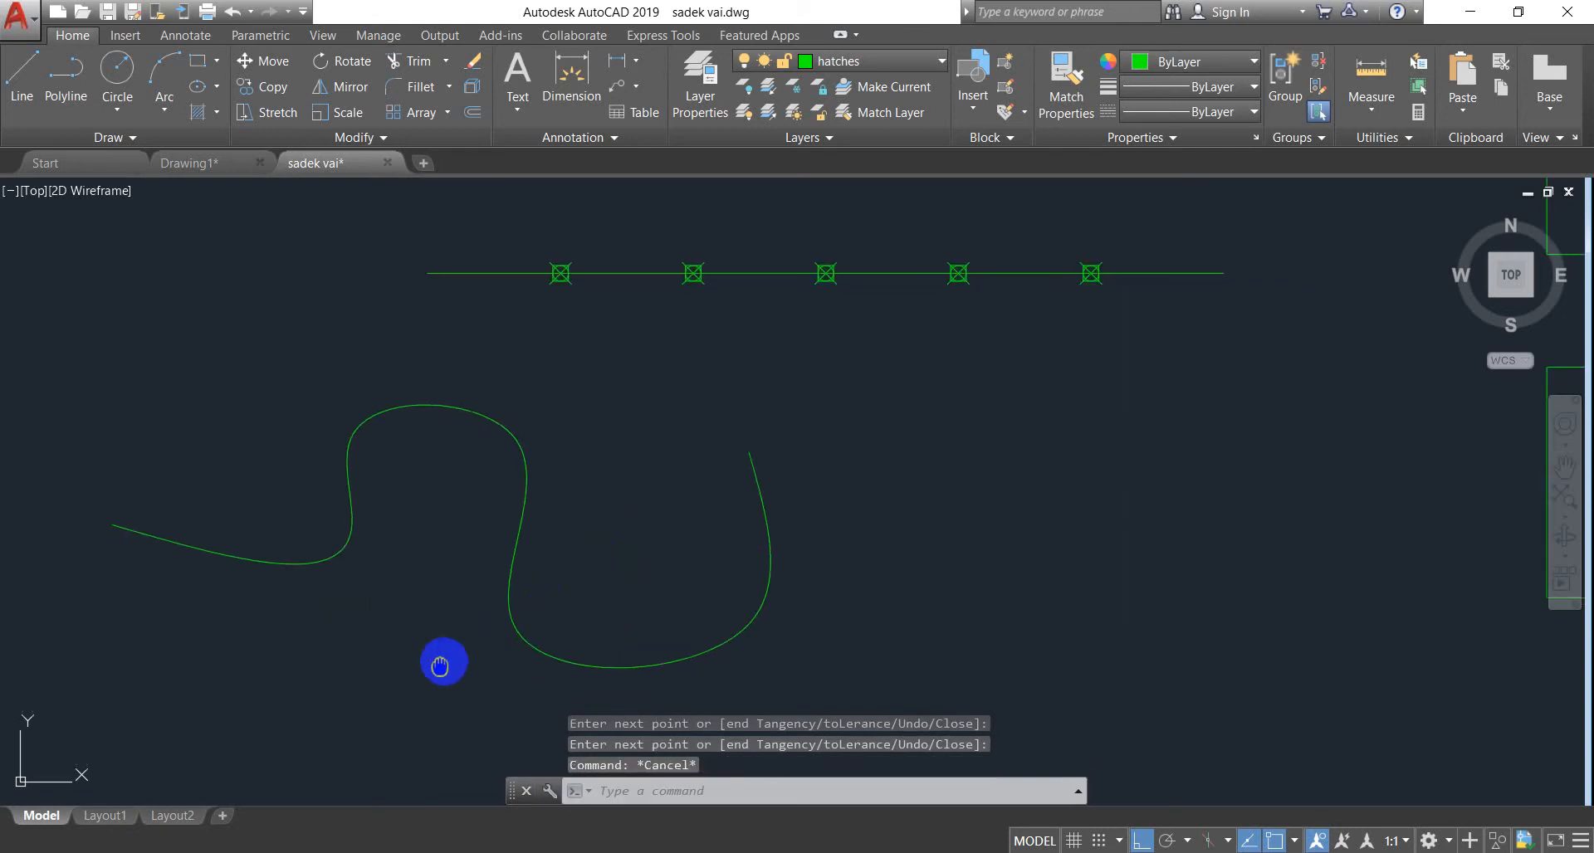
middle_click_drag(445, 665, 541, 617)
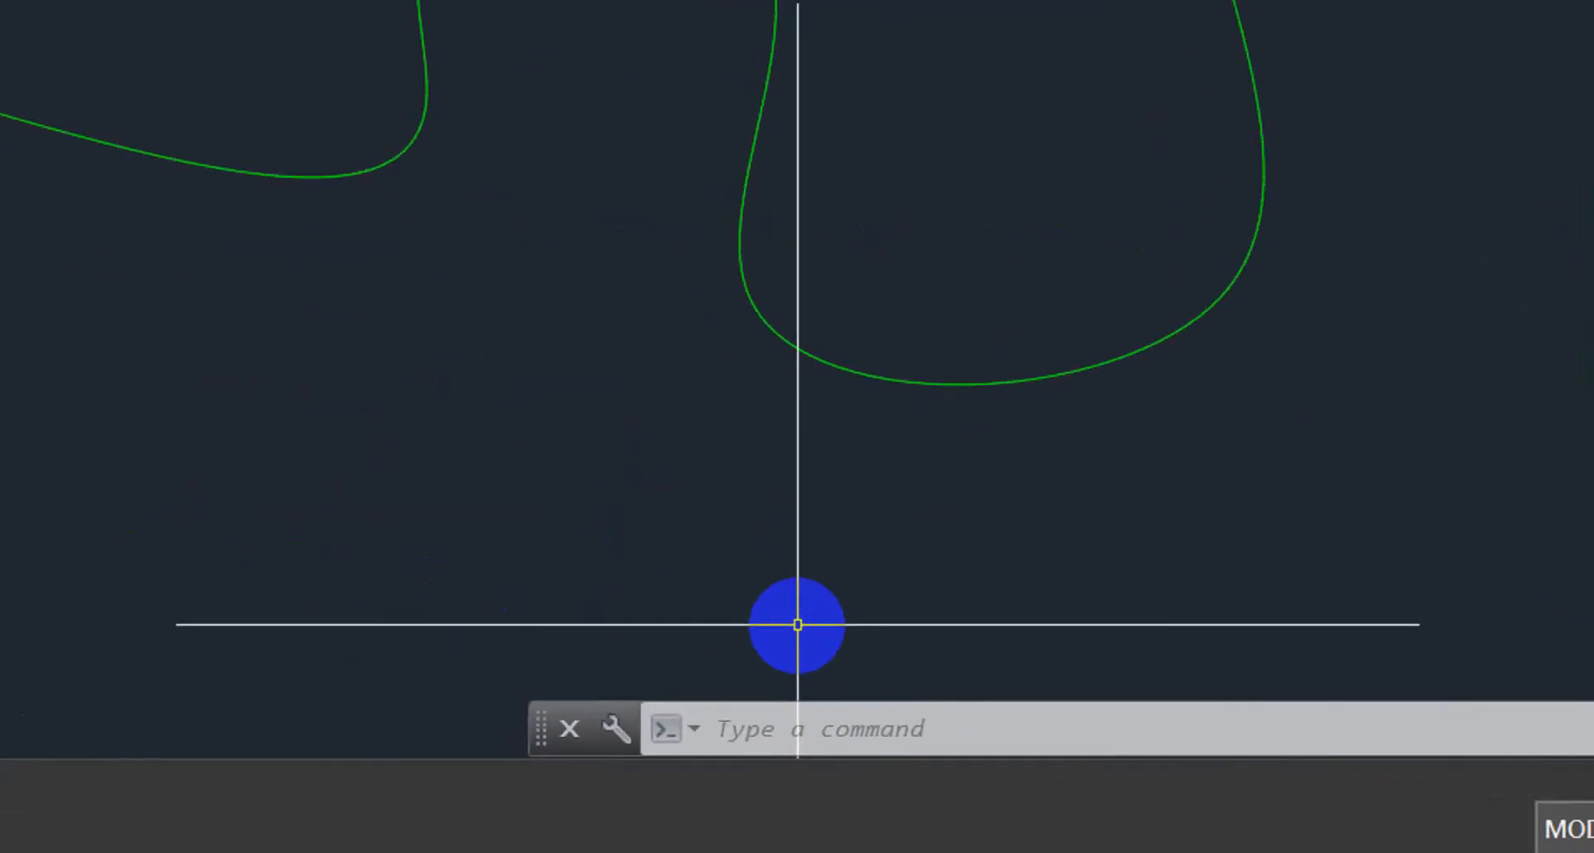
type("DIb")
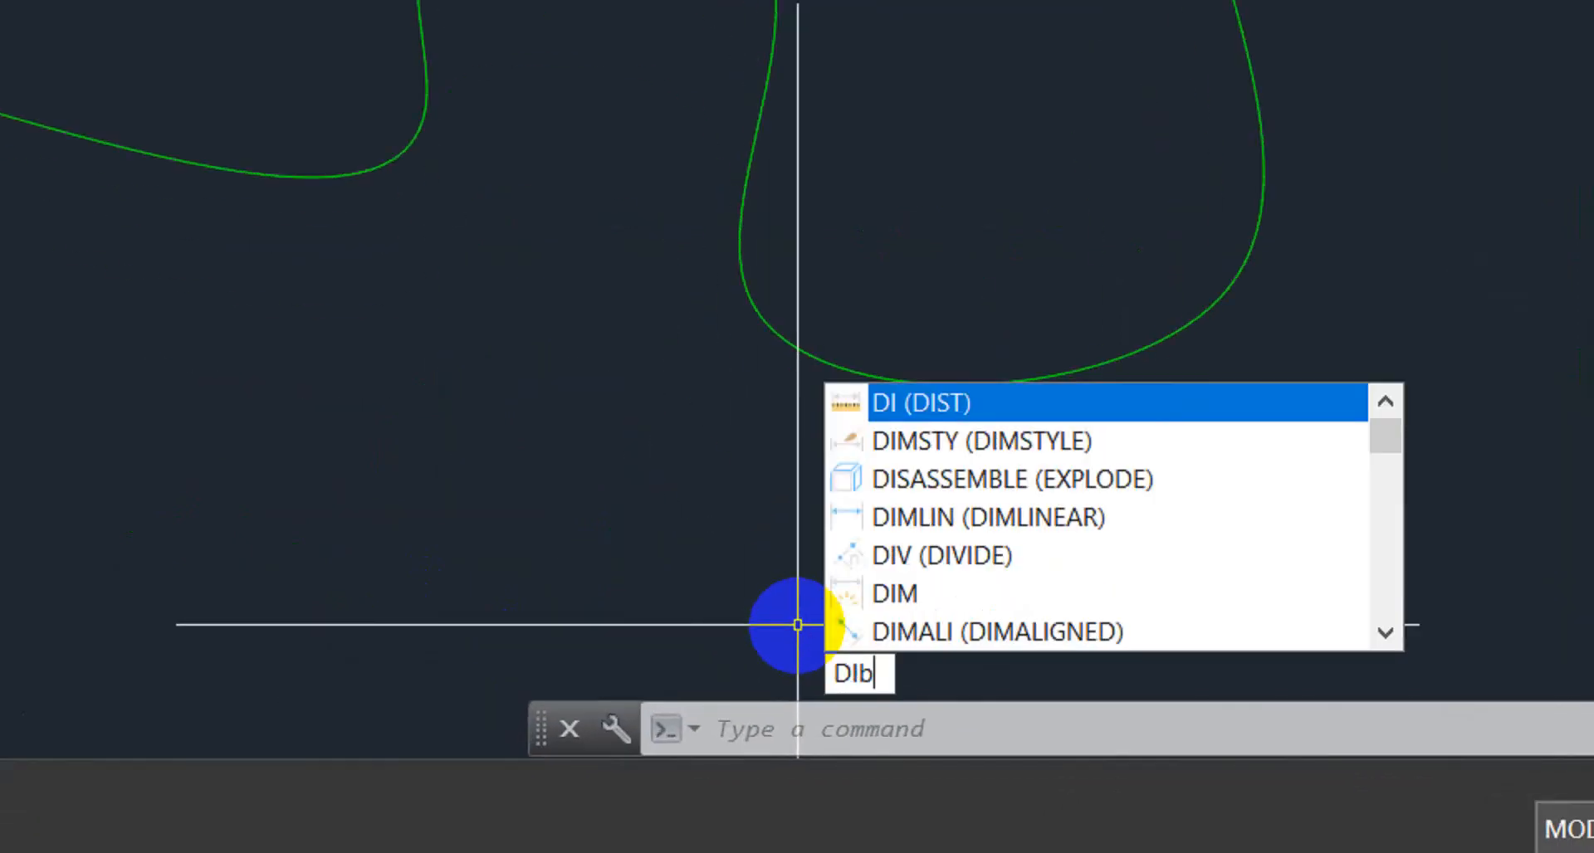
key("BackSpace")
type("V")
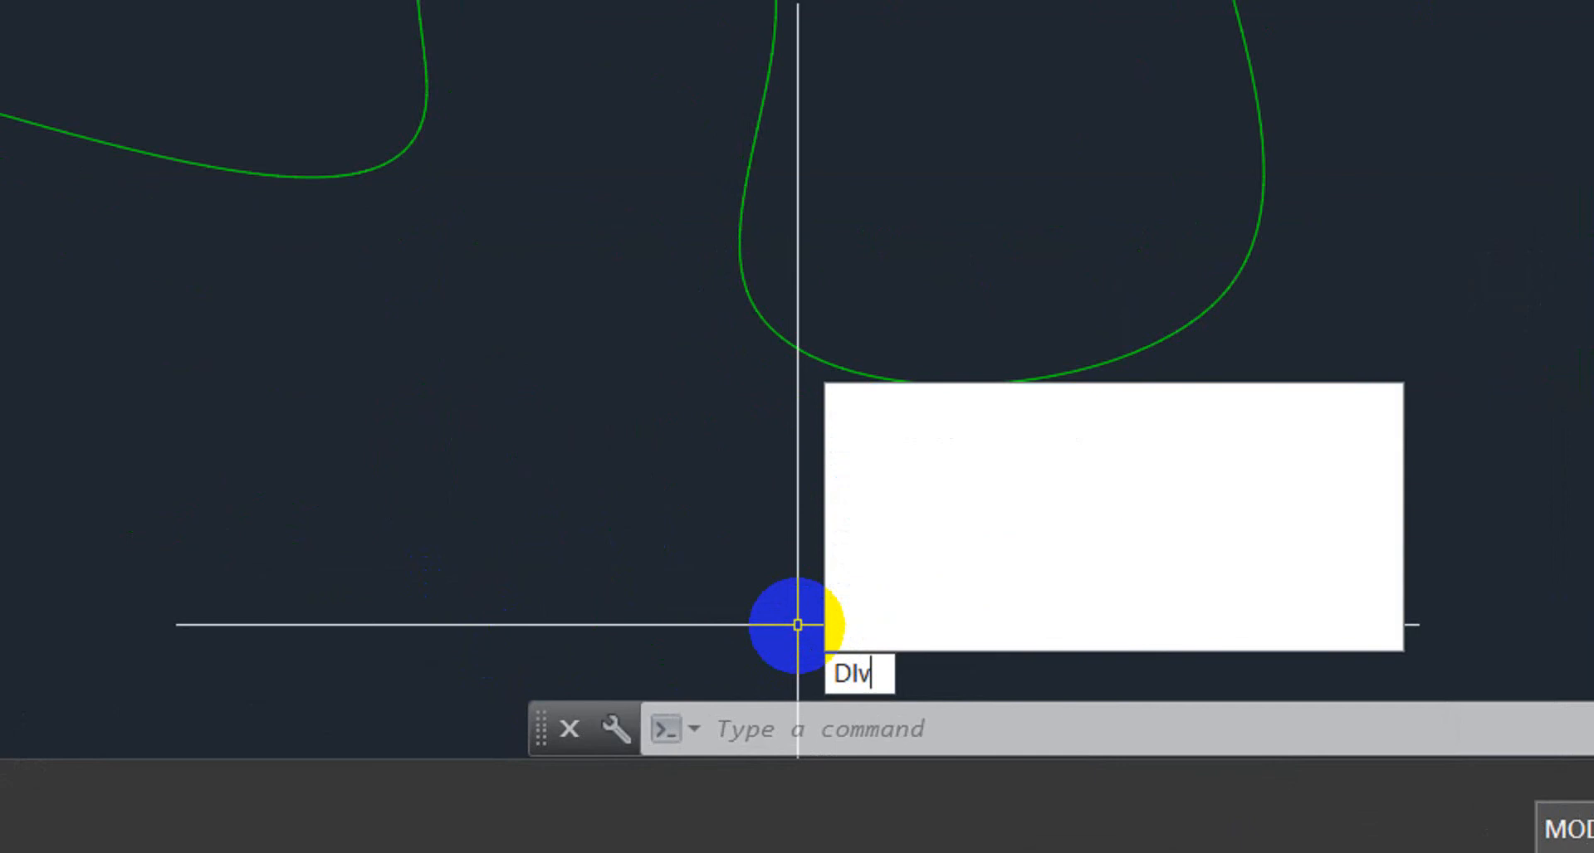
key("Return")
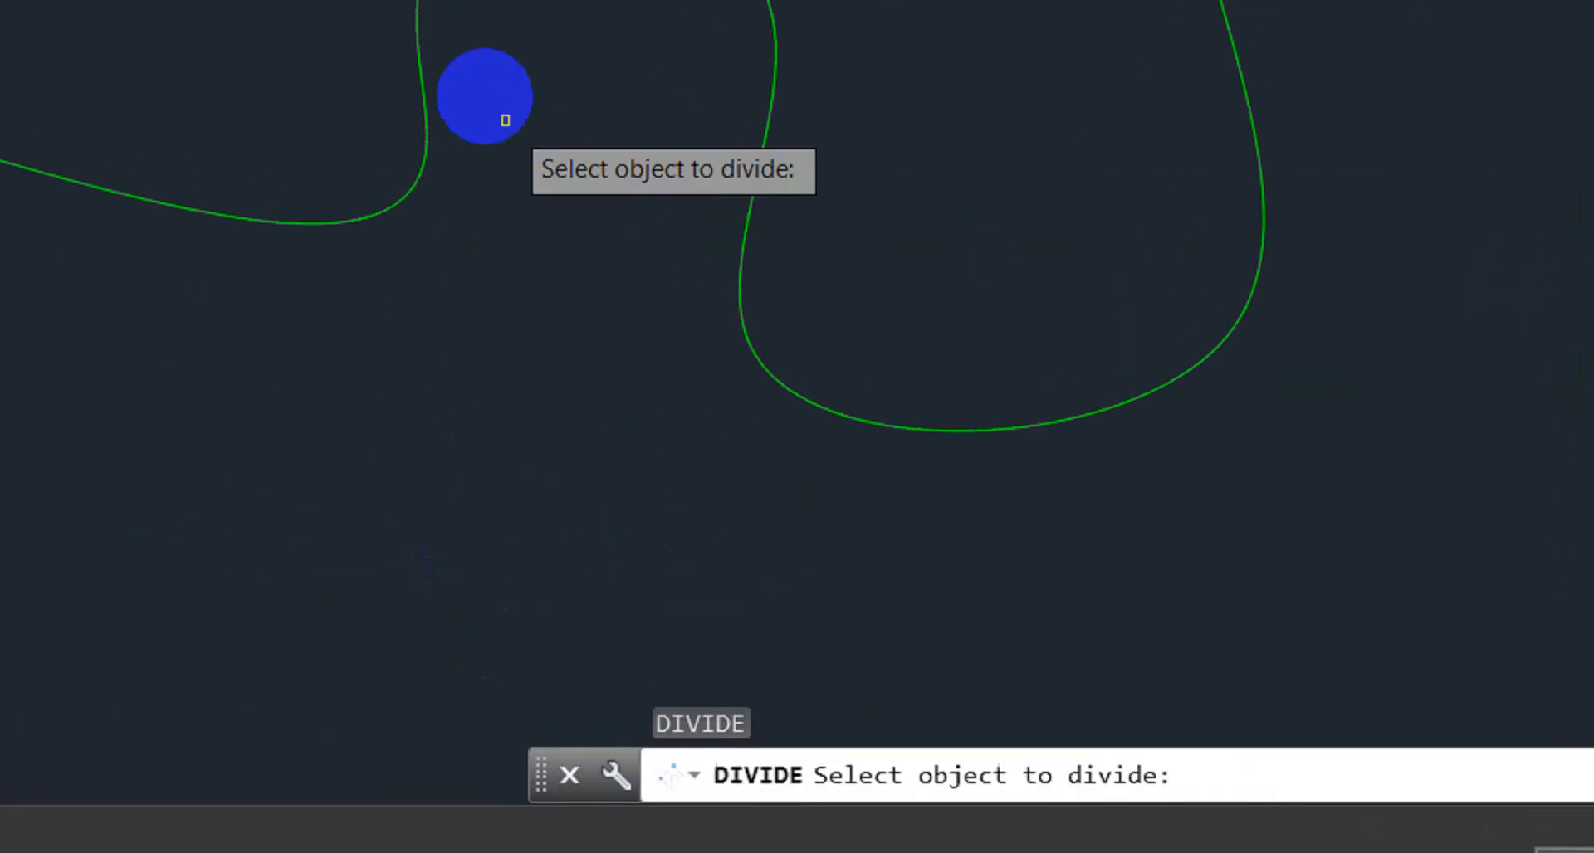
left_click(417, 149)
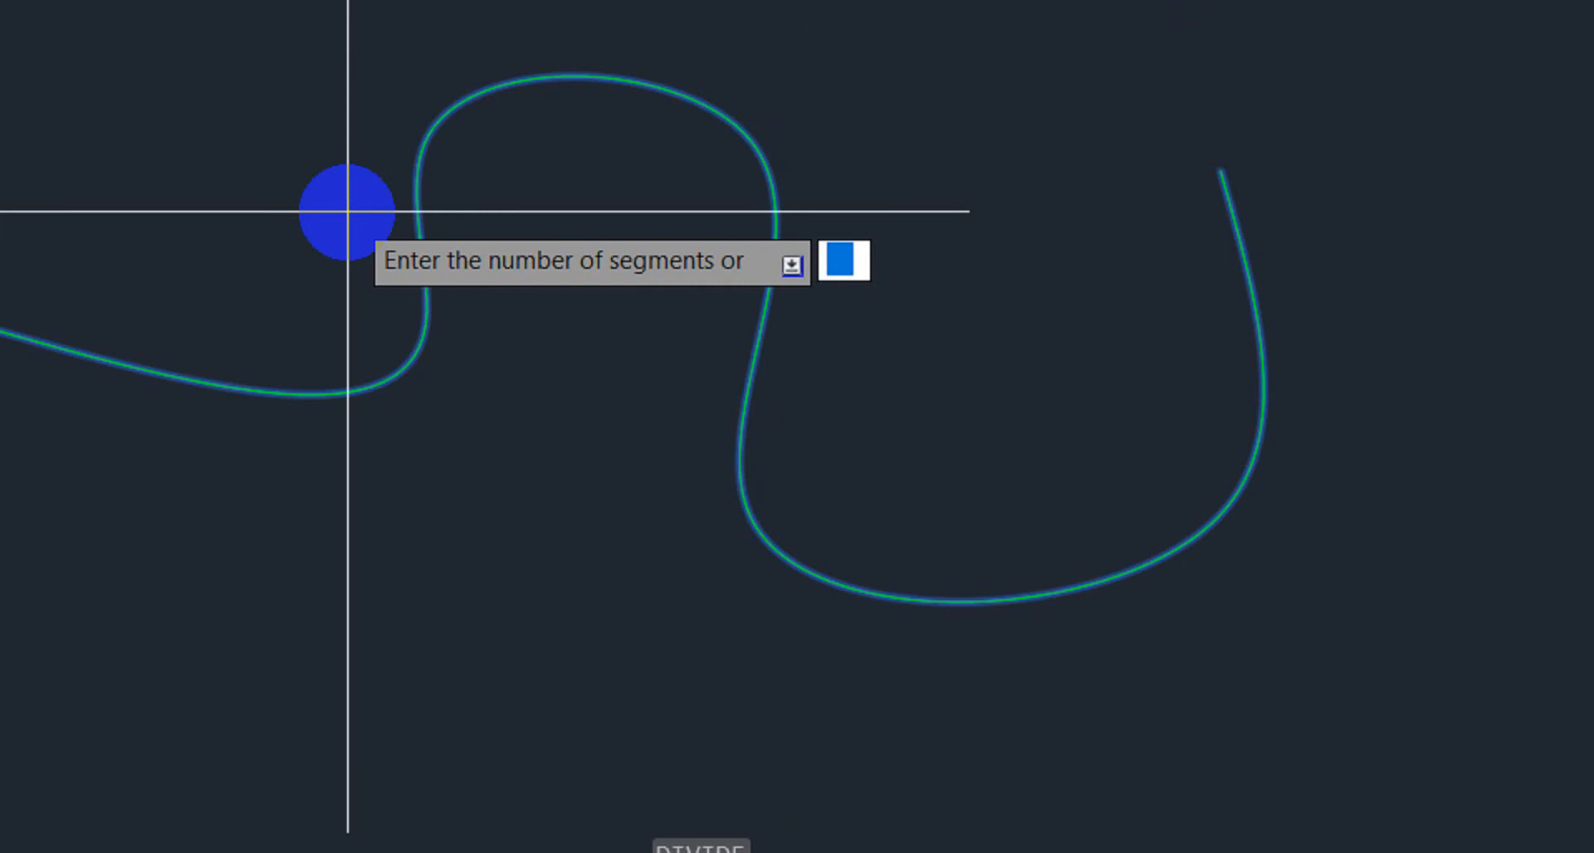
type("8")
key("Return")
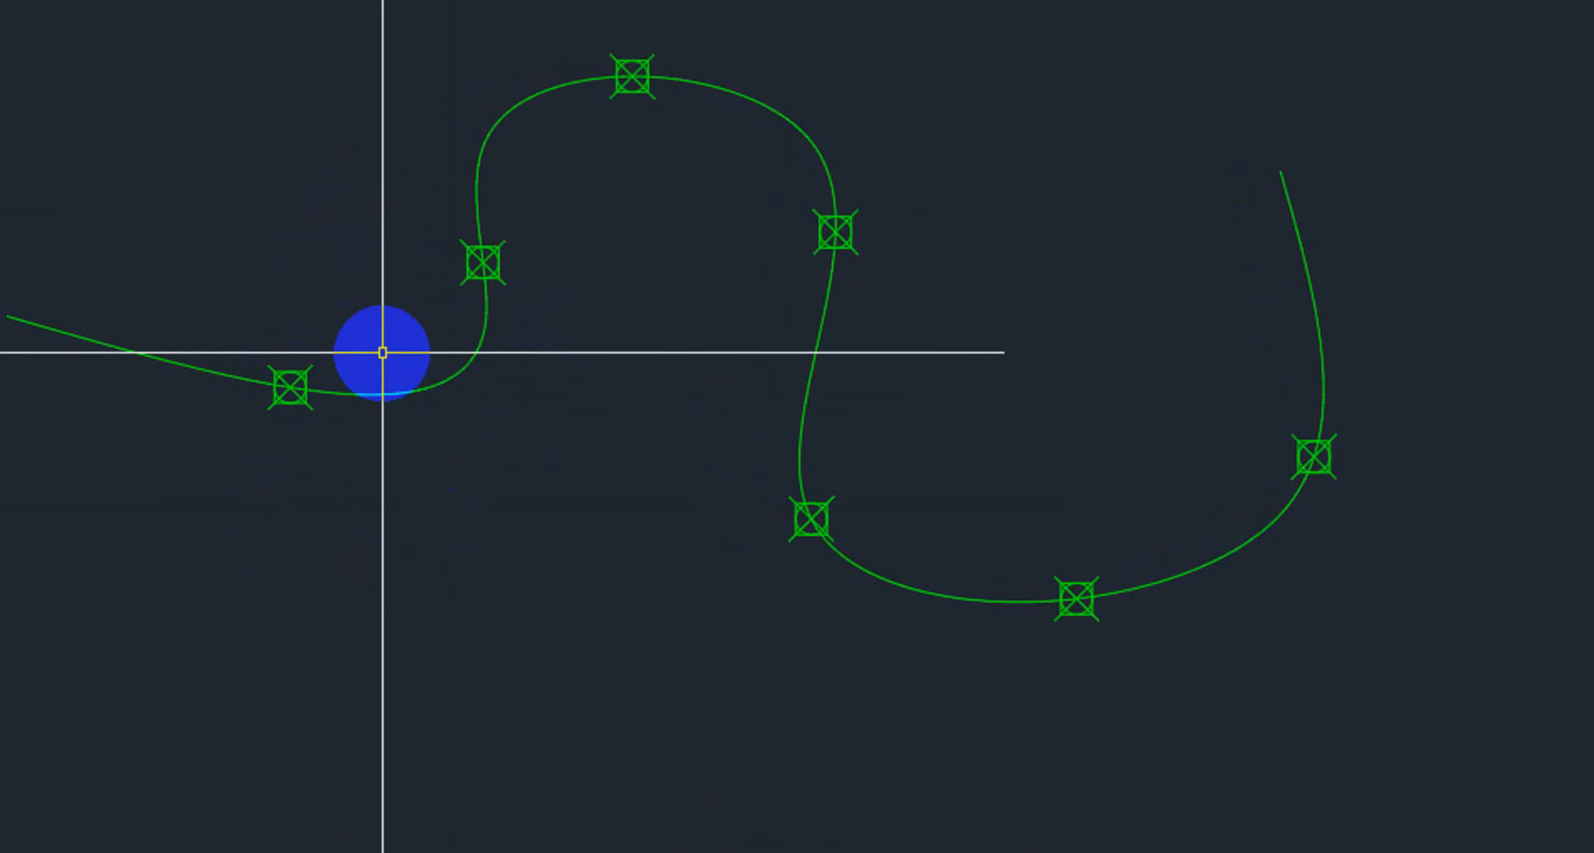
Examine the division points on the line and spline, and look over the nearby rectangles and floor plans
scroll(624, 500, "down", 5)
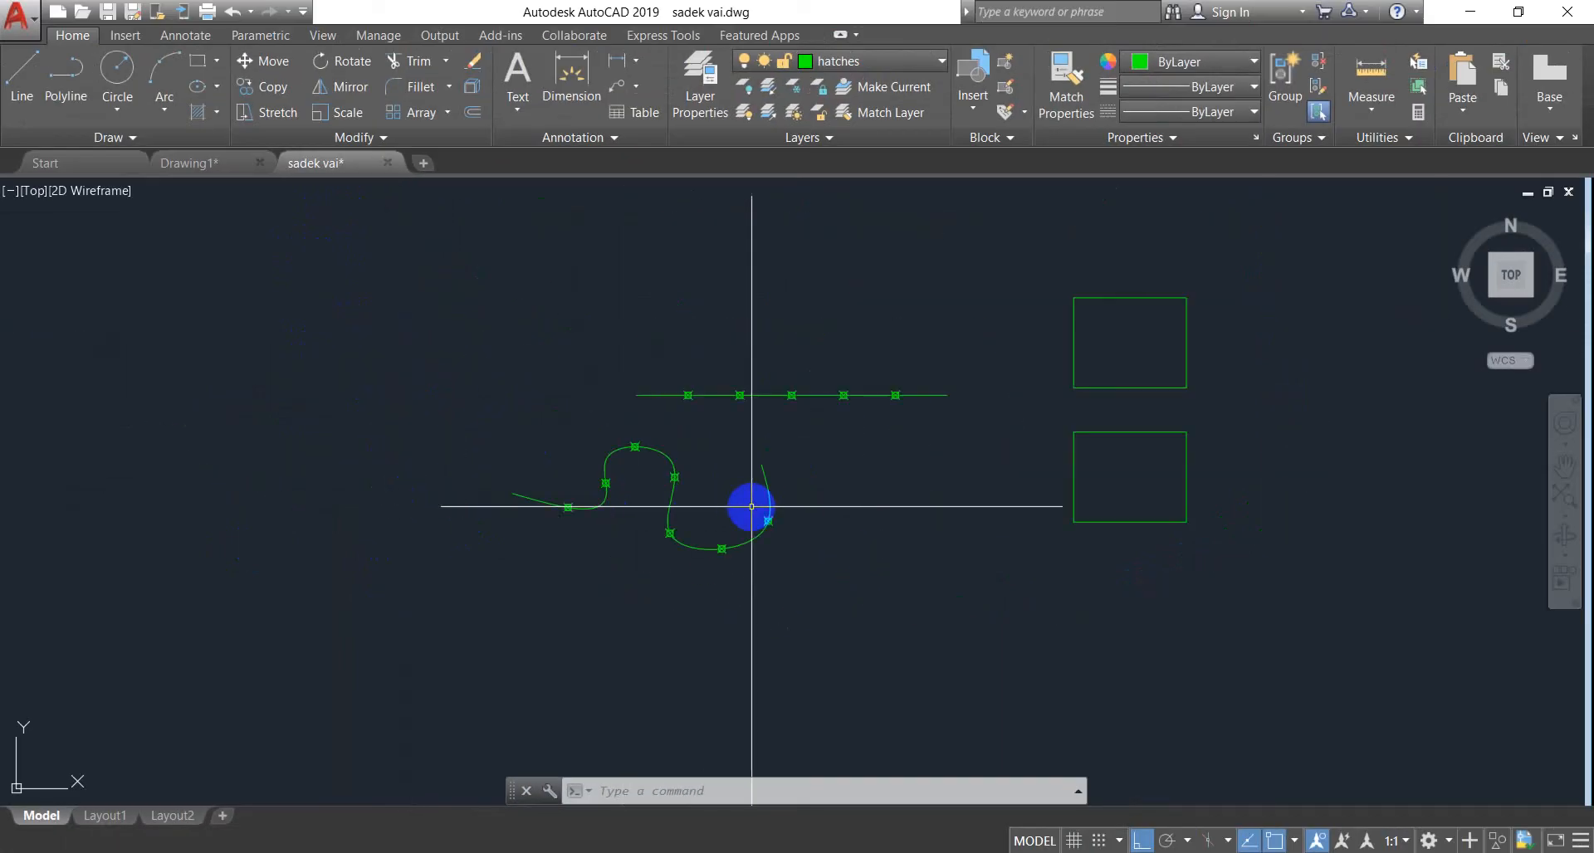
middle_click_drag(751, 507, 502, 475)
scroll(502, 475, "down", 3)
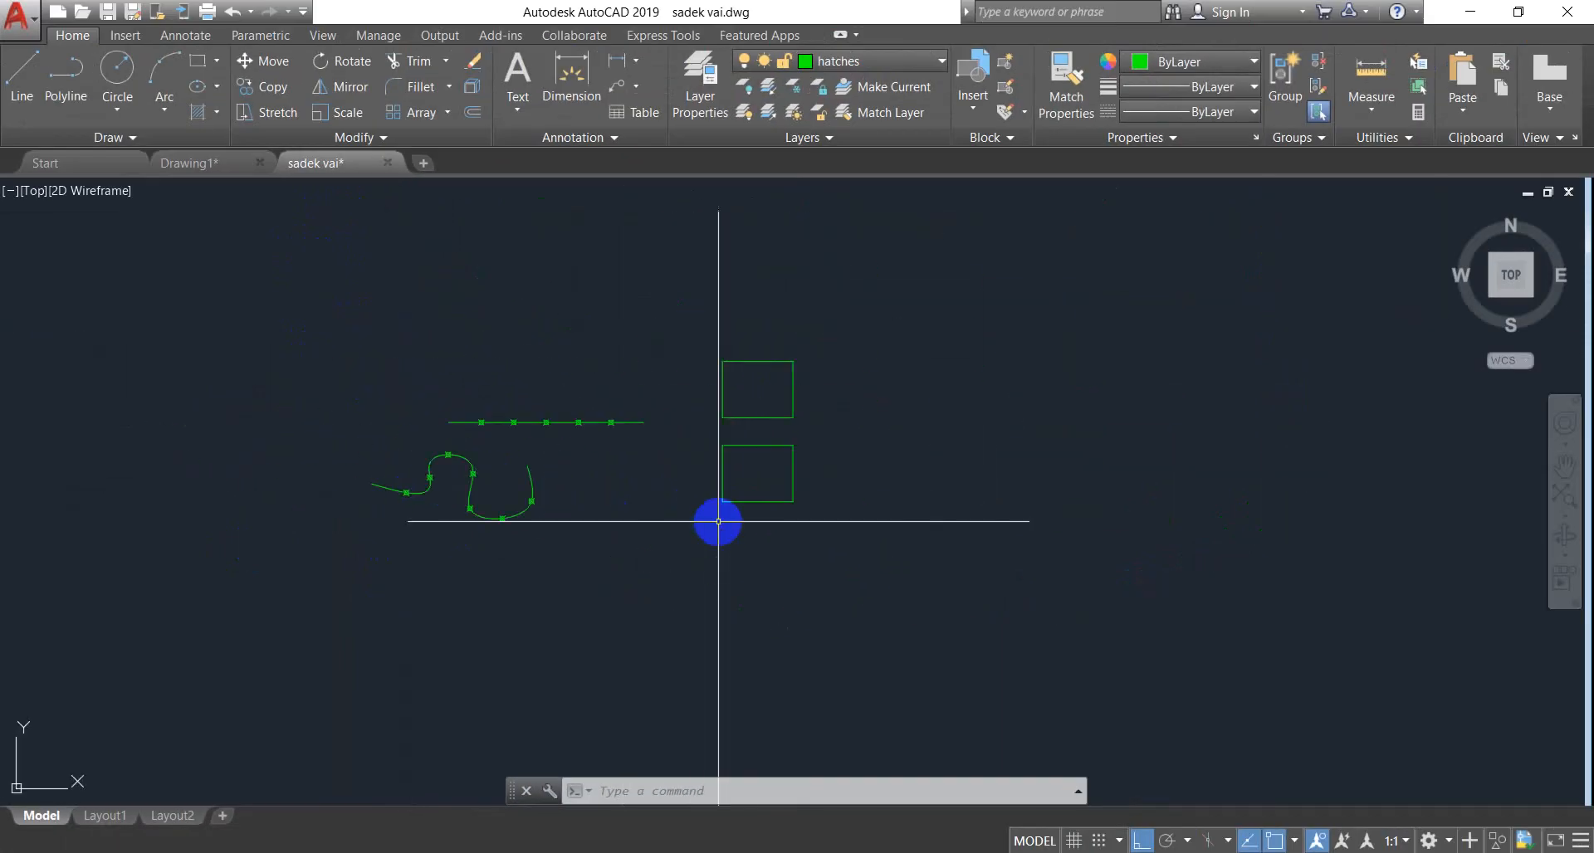
scroll(718, 523, "down", 3)
middle_click_drag(826, 520, 531, 472)
middle_click_drag(556, 533, 854, 509)
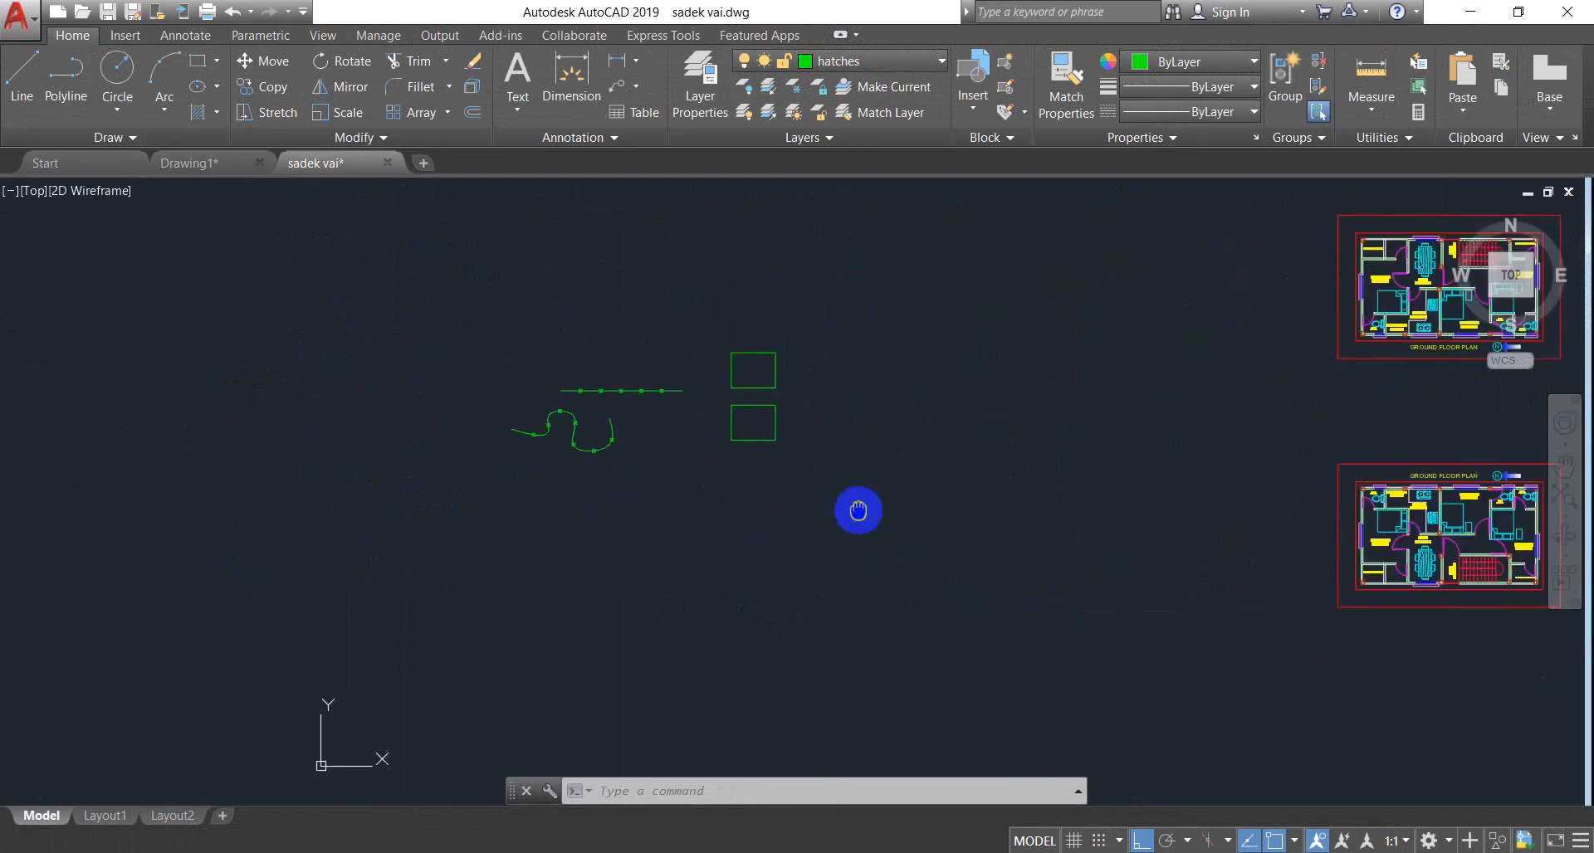
scroll(640, 491, "up", 2)
scroll(640, 491, "up", 2)
mouse_move(640, 491)
middle_mouse_down()
mouse_move(635, 473)
mouse_move(709, 573)
middle_mouse_up()
scroll(615, 518, "up", 2)
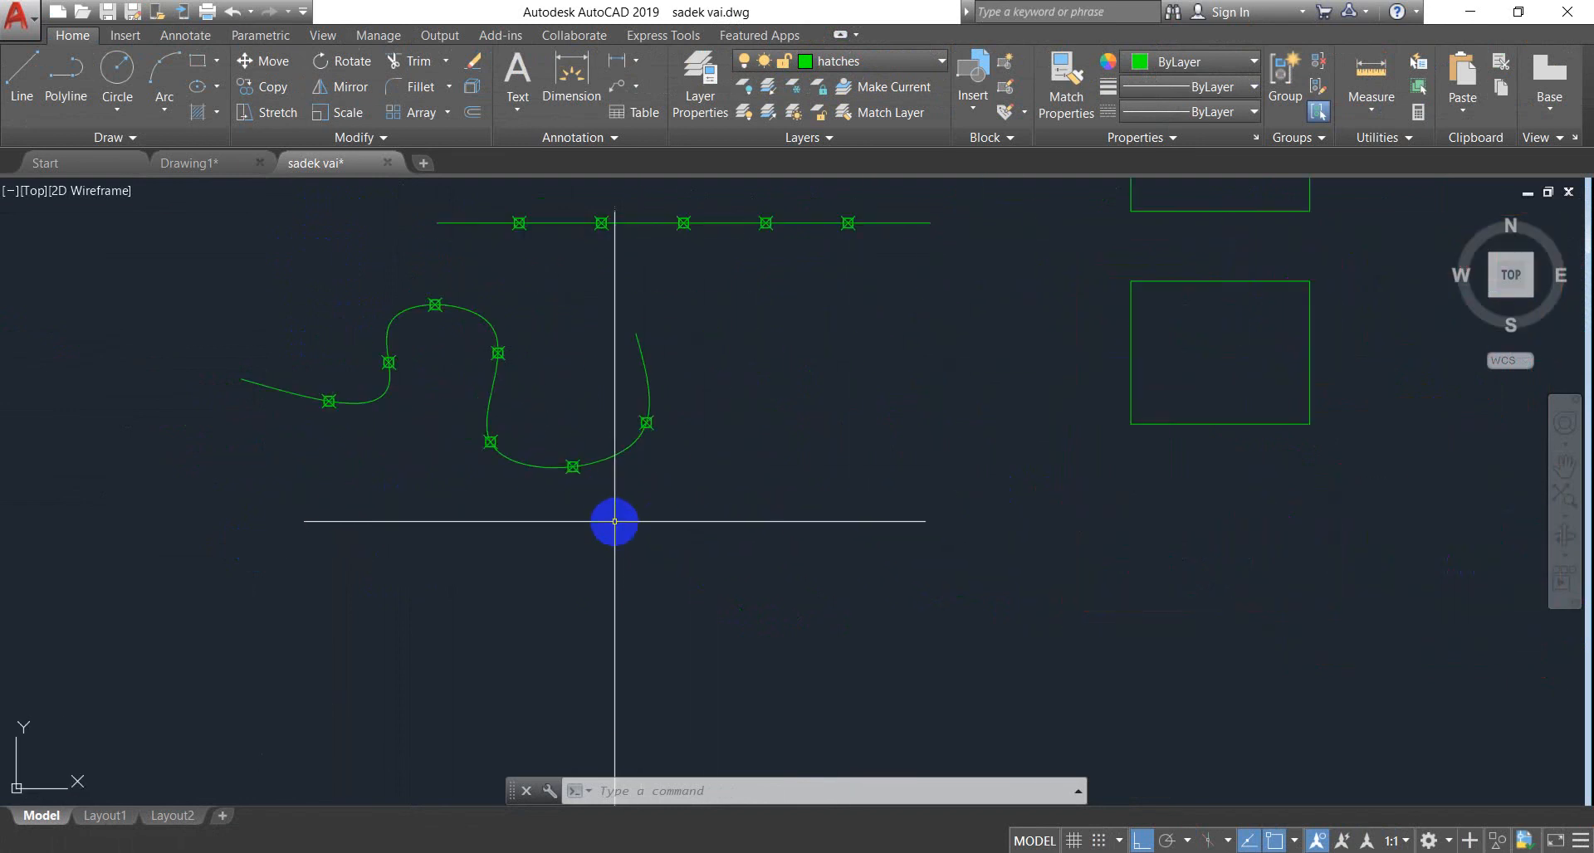
middle_click_drag(615, 522, 627, 595)
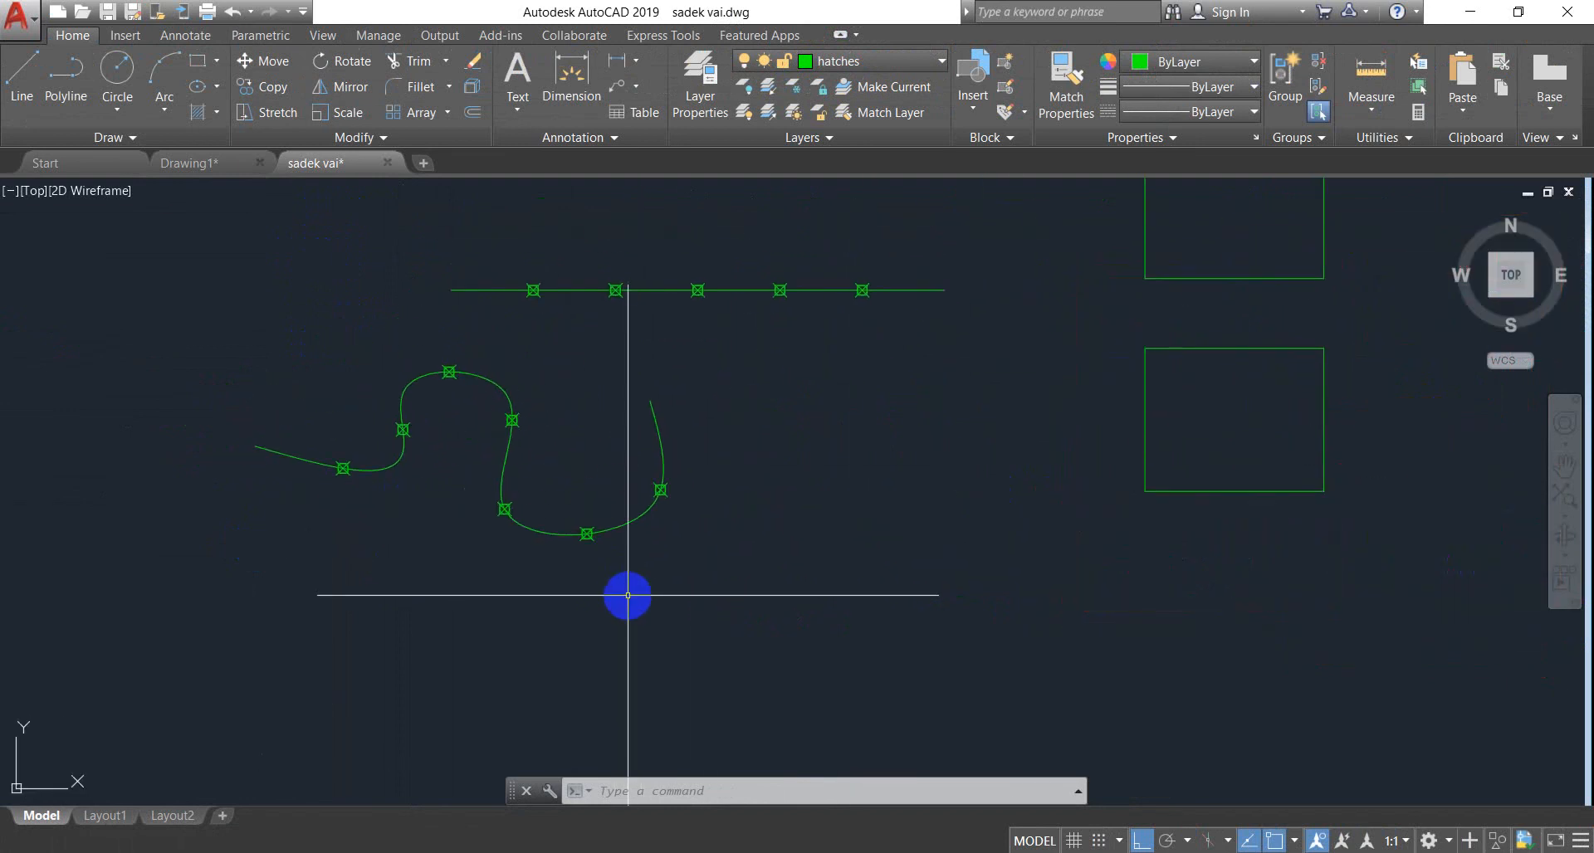